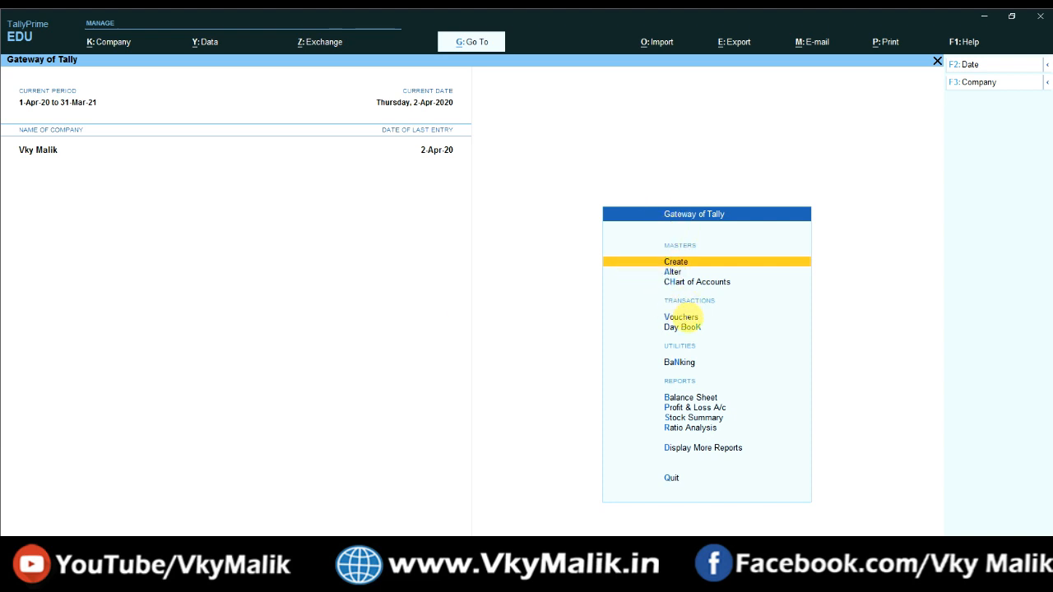
# Step: From the Gateway's Vouchers menu, open a new Purchase voucher (No. 5, dated 2-Apr-20)
pyautogui.press('Down')
pyautogui.press('Down')
pyautogui.press('Down')
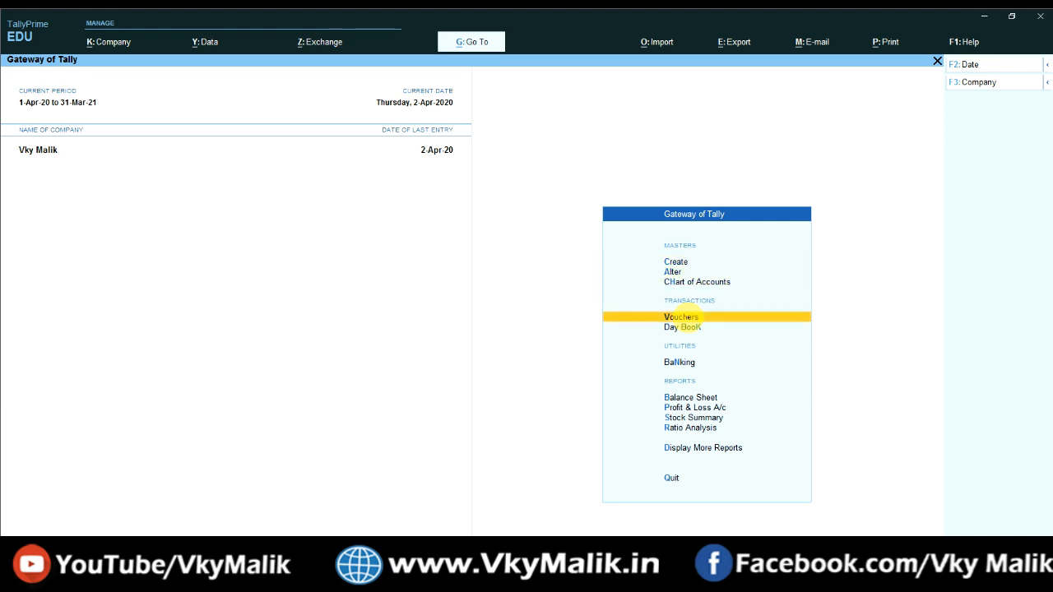
pyautogui.press('Return')
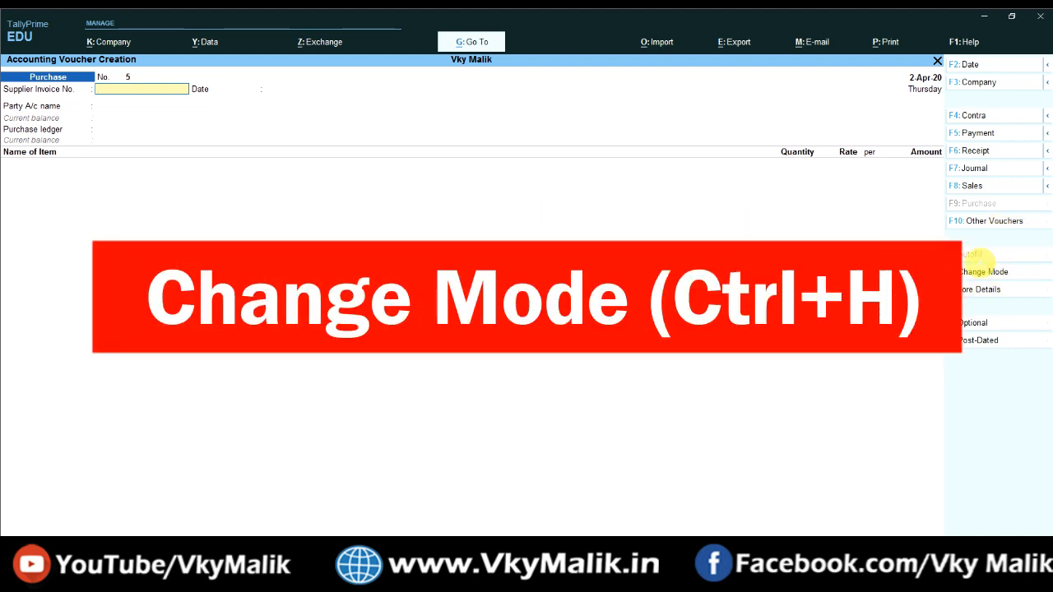
pyautogui.click(985, 272)
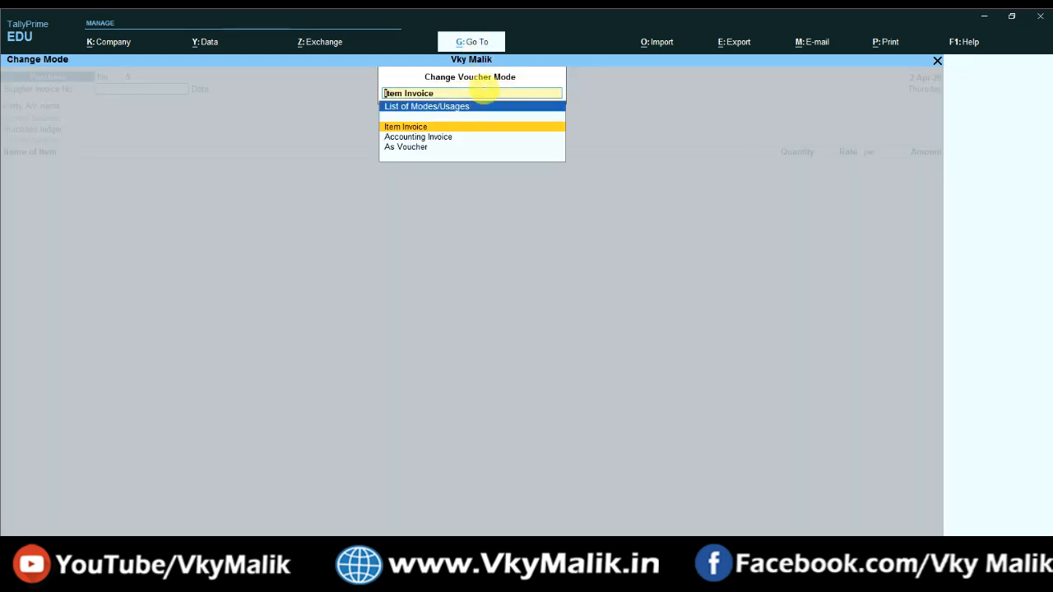
pyautogui.press('Down')
pyautogui.press('Down')
pyautogui.press('Up')
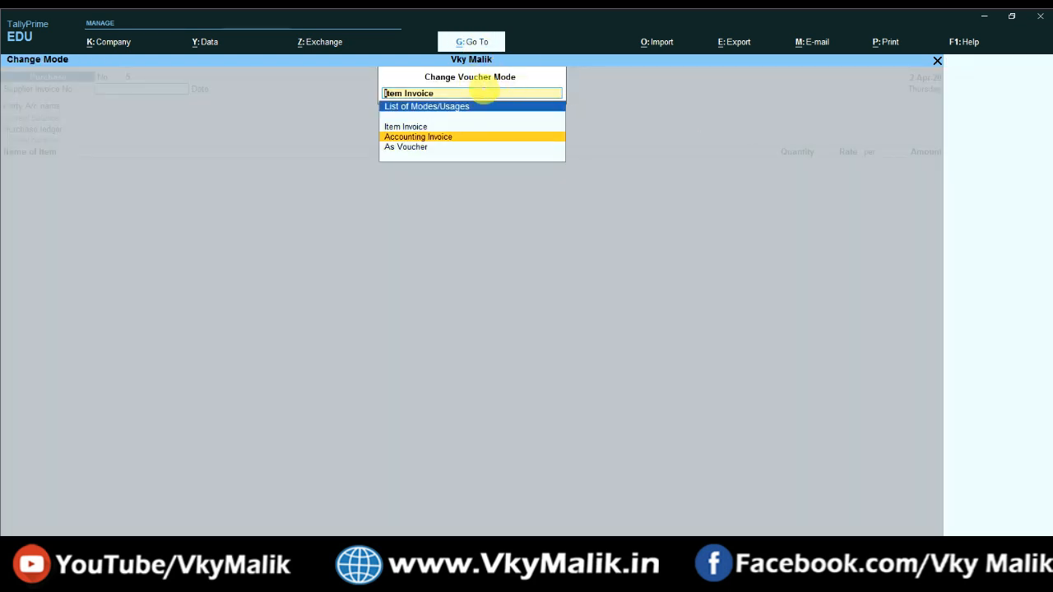
pyautogui.press('Up')
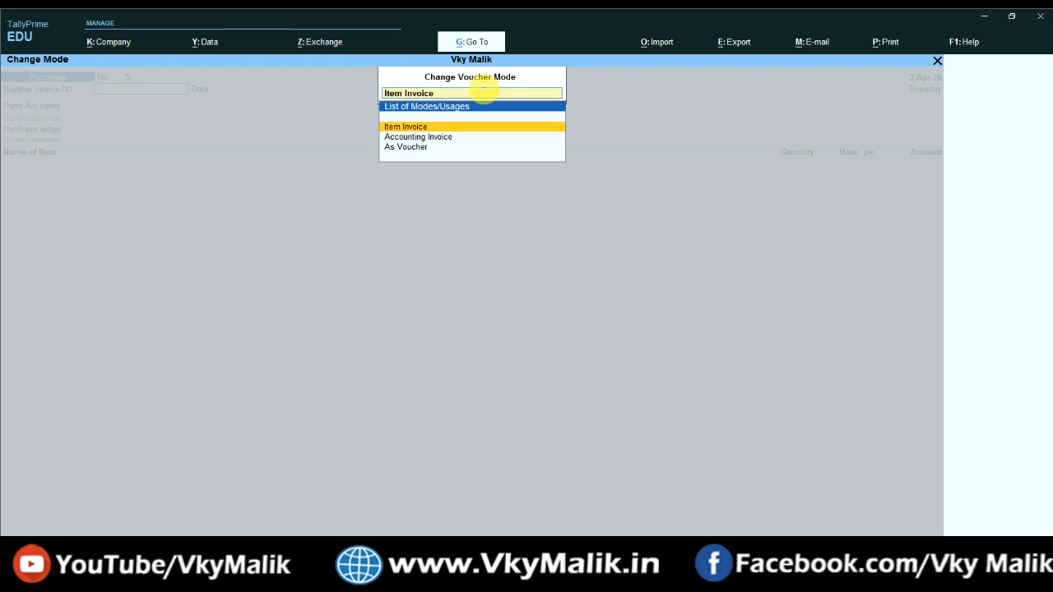
pyautogui.press('Down')
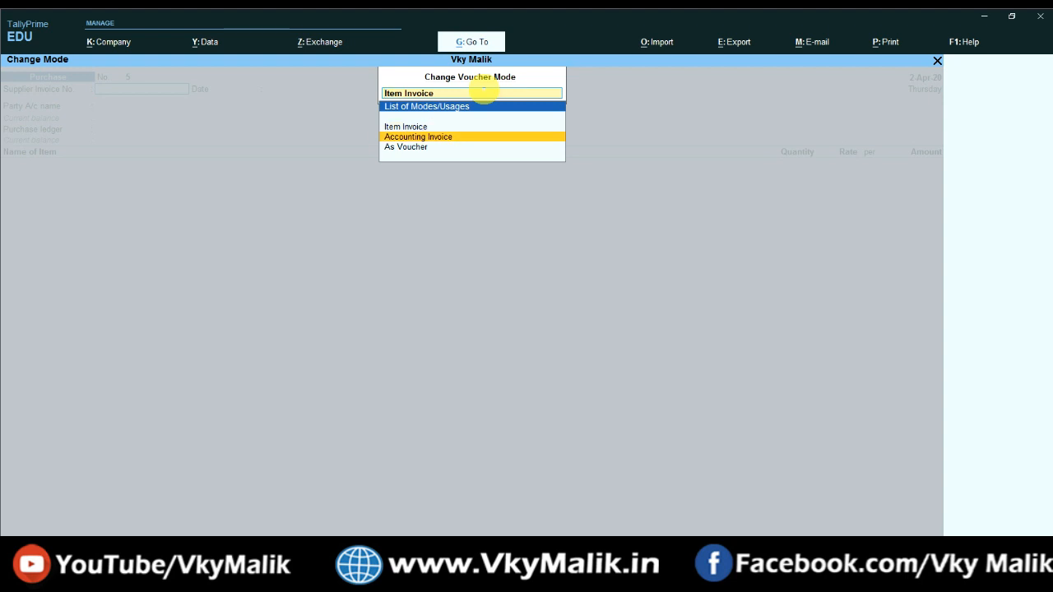
pyautogui.press('Down')
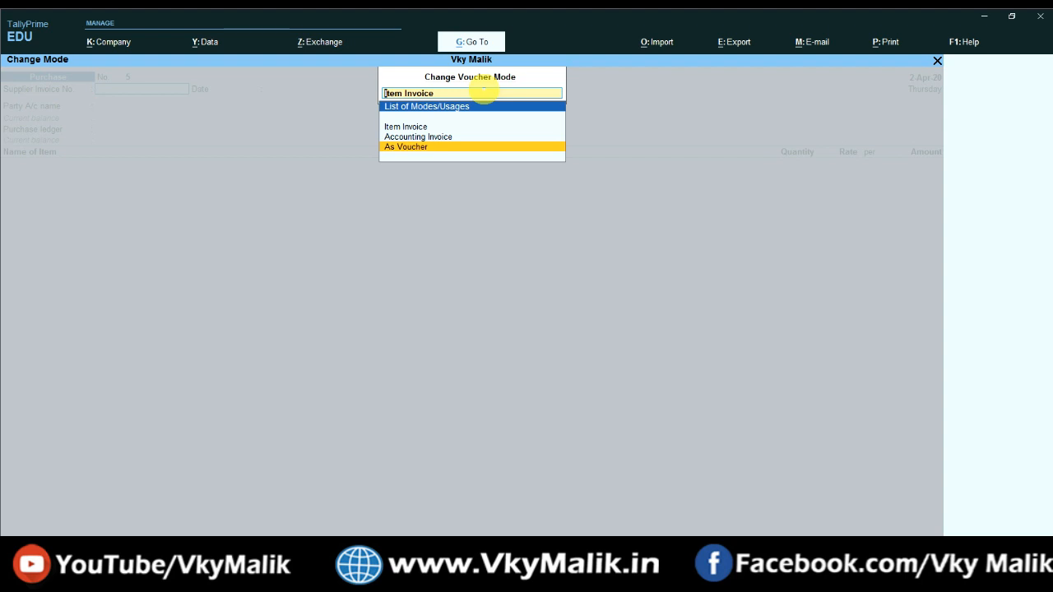
pyautogui.press('Up')
pyautogui.press('Up')
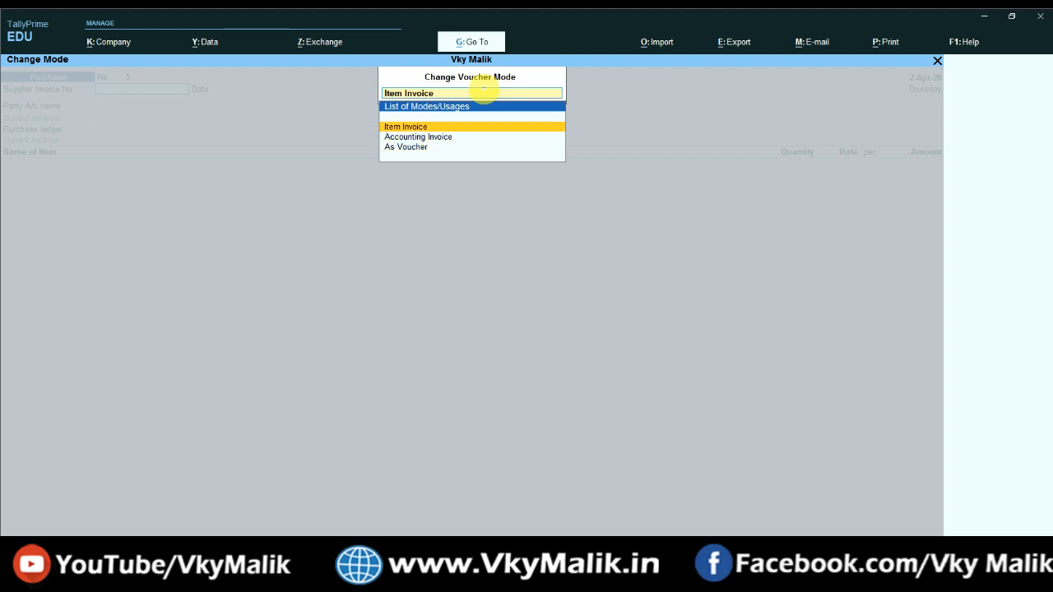
pyautogui.press('Return')
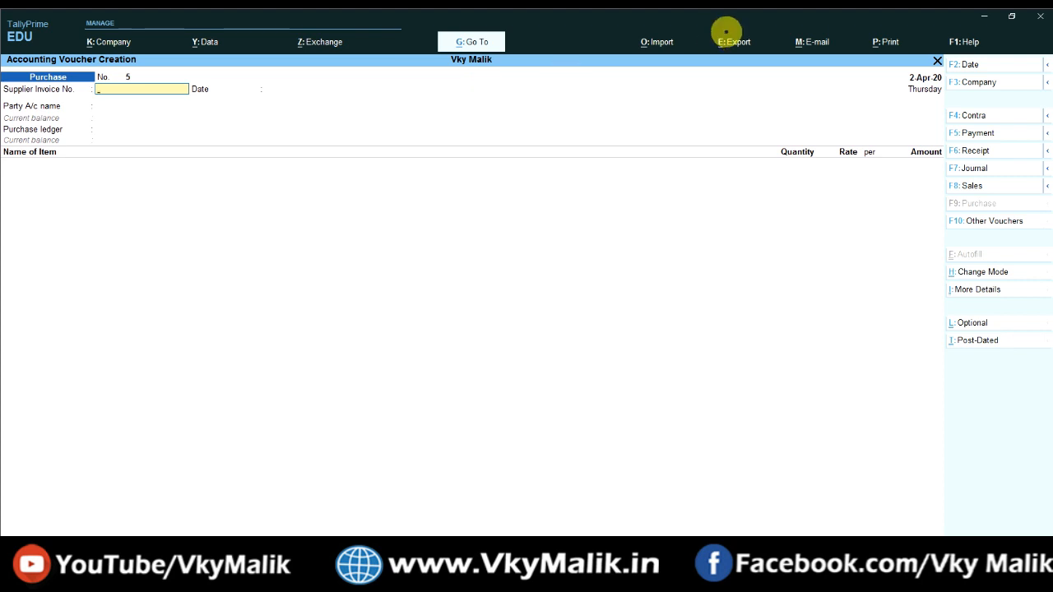
# Step: Check the supplier's invoice, then set the voucher date to 2-Apr-2020 and supplier invoice number 105
pyautogui.hotkey('alt', 'Tab')
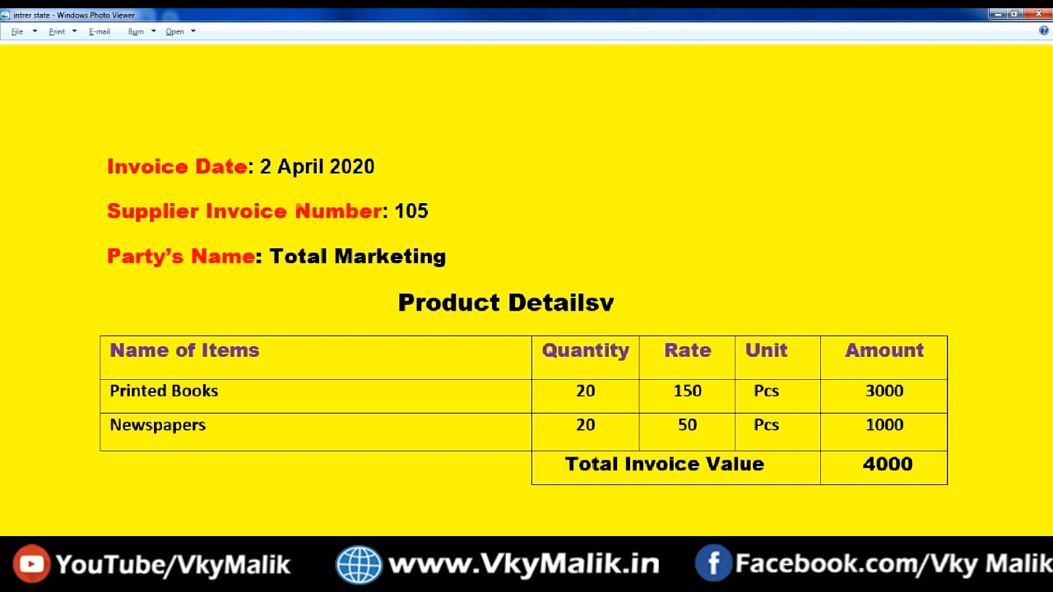
pyautogui.hotkey('alt', 'Tab')
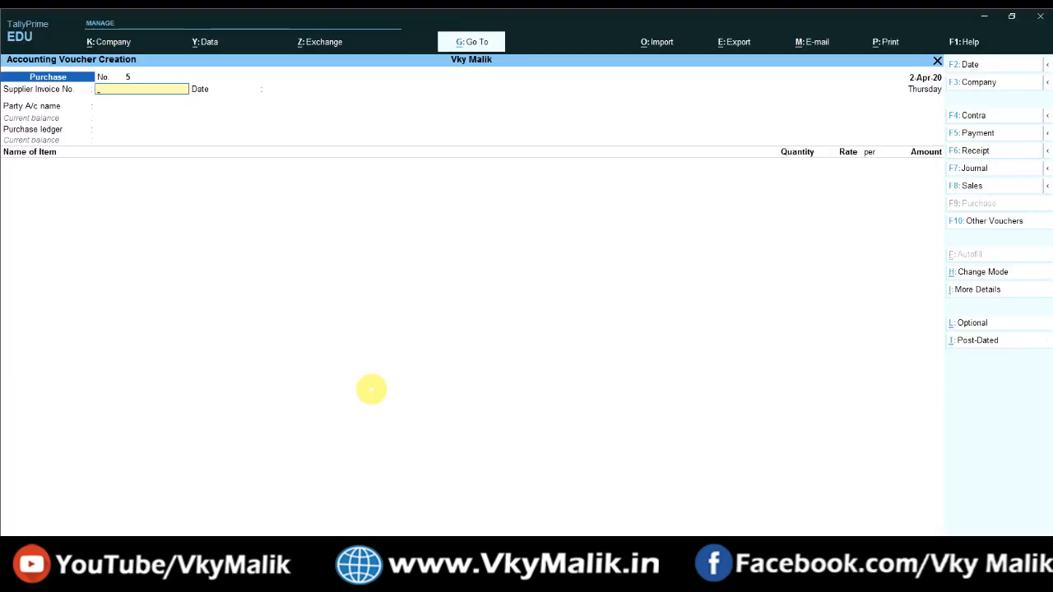
pyautogui.press('F2')
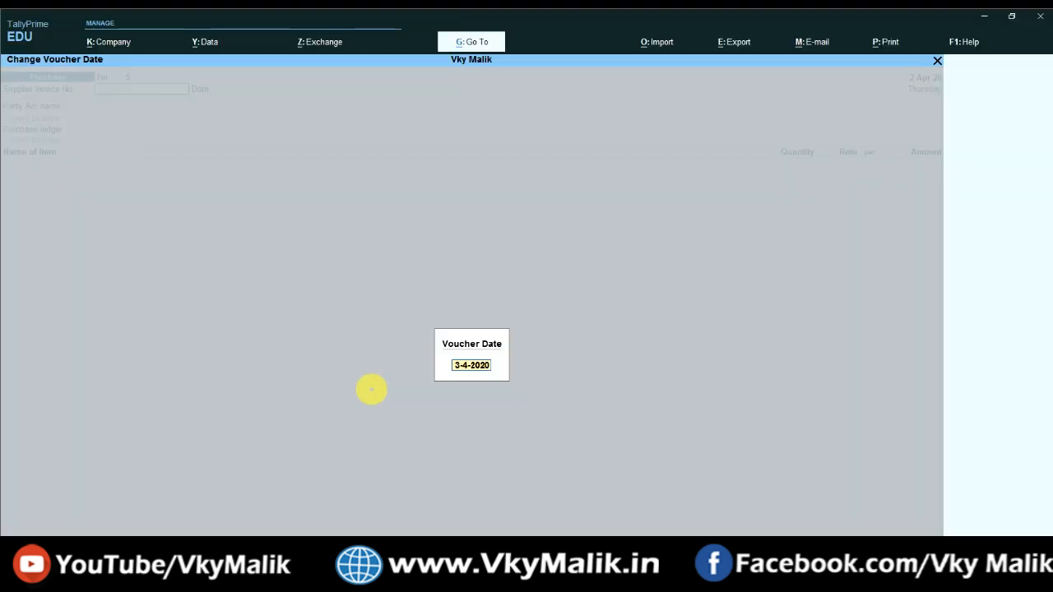
pyautogui.write('2.4')
pyautogui.press('Return')
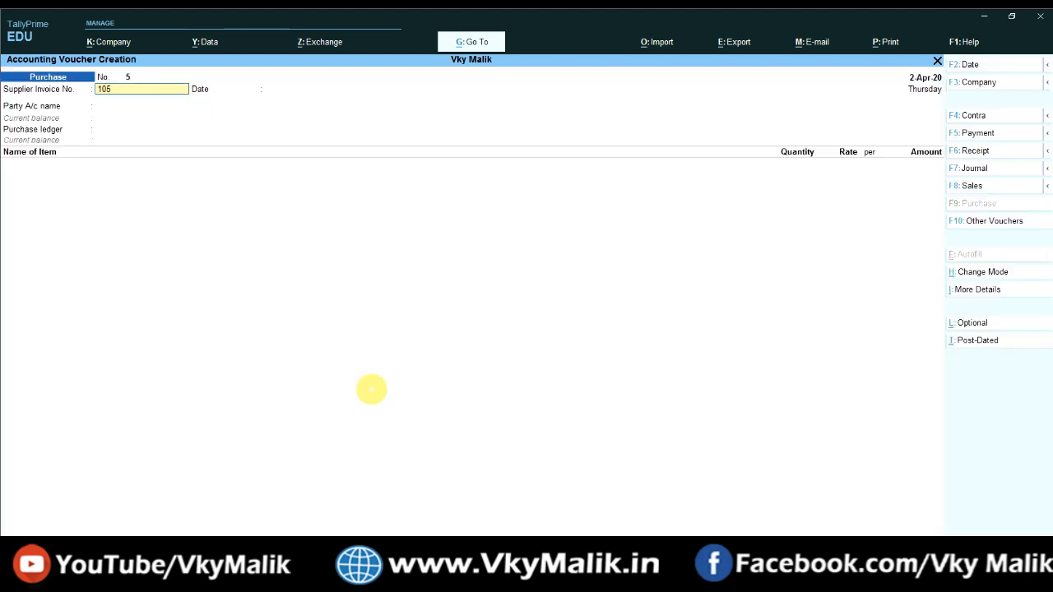
pyautogui.write('105')
pyautogui.press('Return')
pyautogui.press('Return')
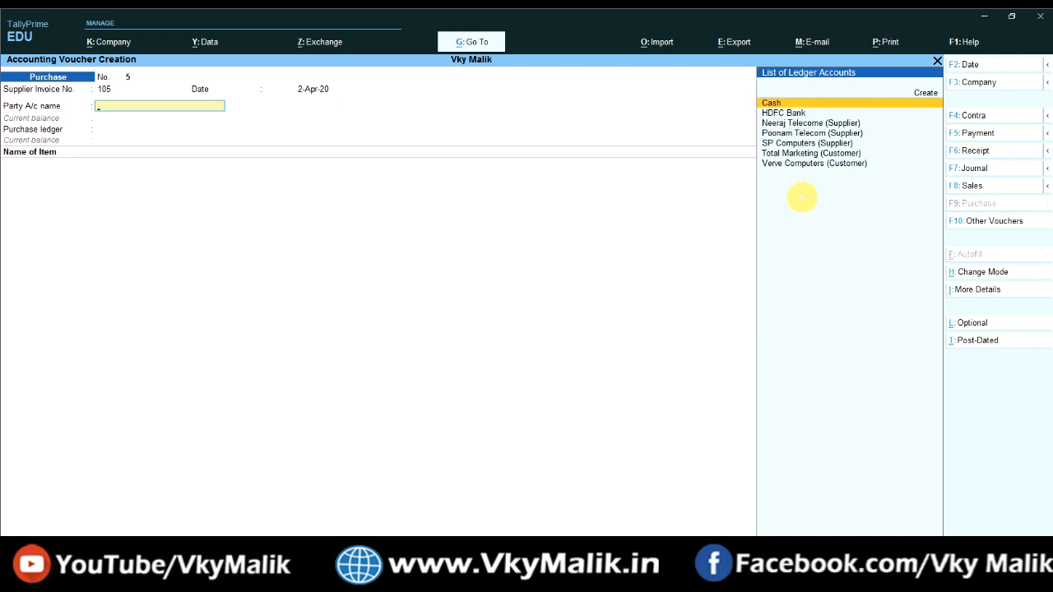
# Step: Find no matching supplier in the party ledger list, so start a new ledger with Alt+C
pyautogui.press('Down')
pyautogui.press('Down')
pyautogui.press('Down')
pyautogui.press('Down')
pyautogui.press('Down')
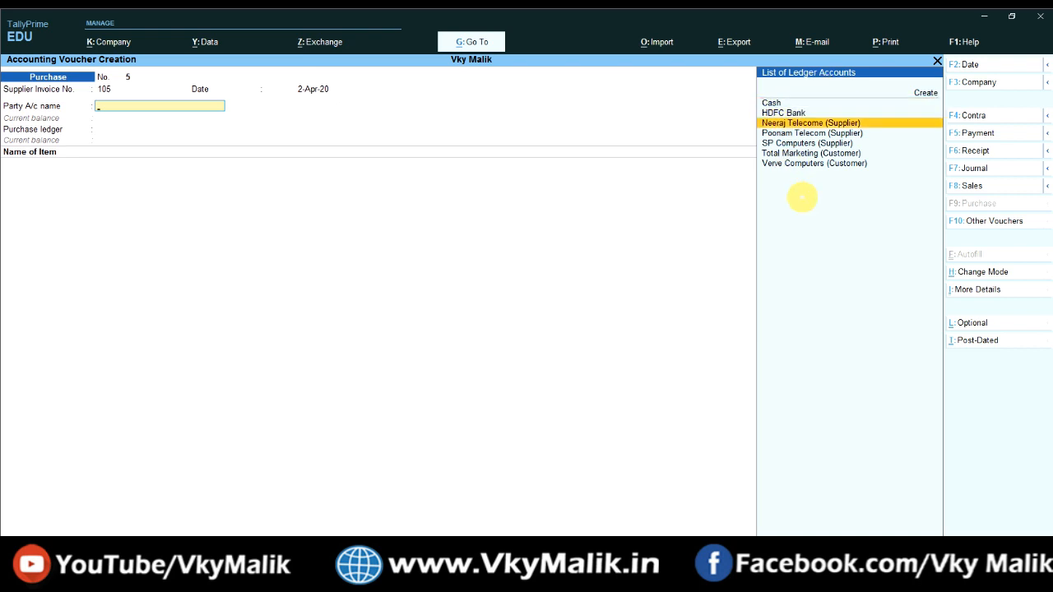
pyautogui.press('Up')
pyautogui.press('Up')
pyautogui.press('Up')
pyautogui.press('Down')
pyautogui.press('Down')
pyautogui.press('Down')
pyautogui.press('Down')
pyautogui.press('Up')
pyautogui.press('Up')
pyautogui.press('Up')
pyautogui.press('Up')
pyautogui.press('Up')
pyautogui.press('Up')
pyautogui.press('Up')
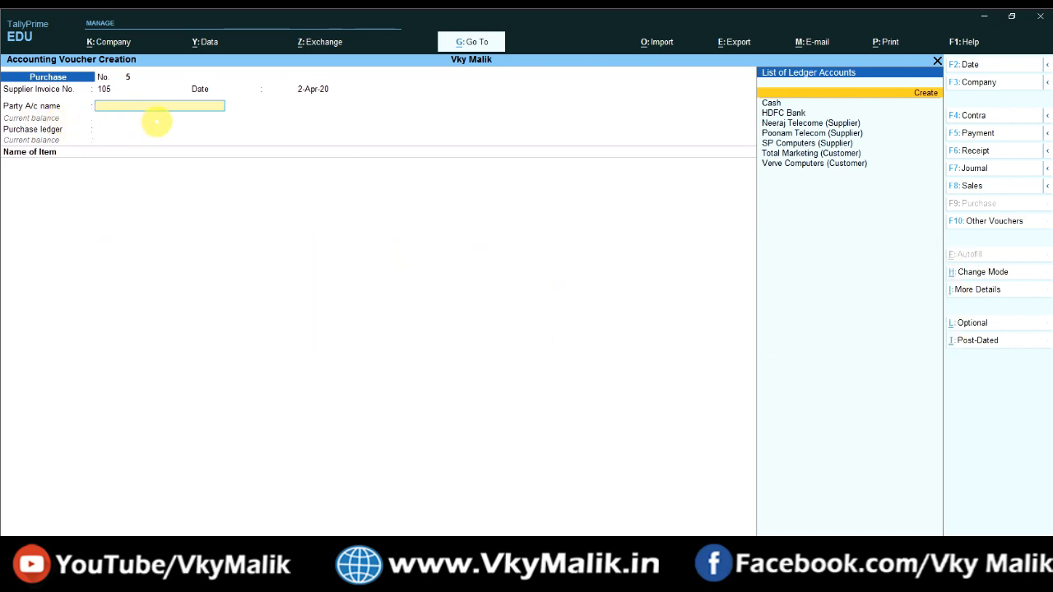
pyautogui.hotkey('alt', 'c')
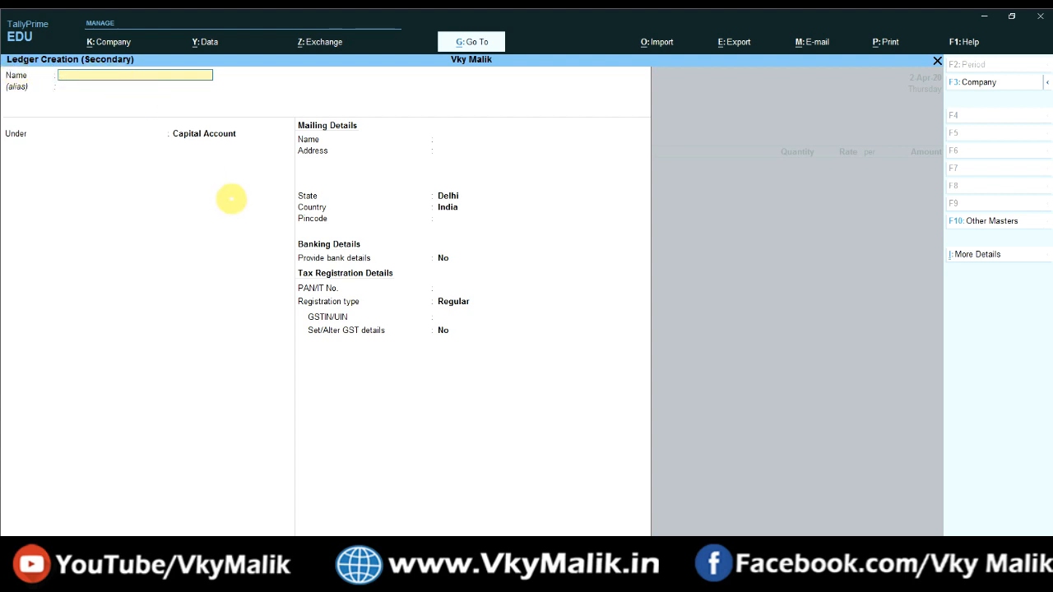
# Step: Name the ledger 'Total Marketing (Supplier)' and place it under Sundry Creditors
pyautogui.write('Total Marketing (Supplier')
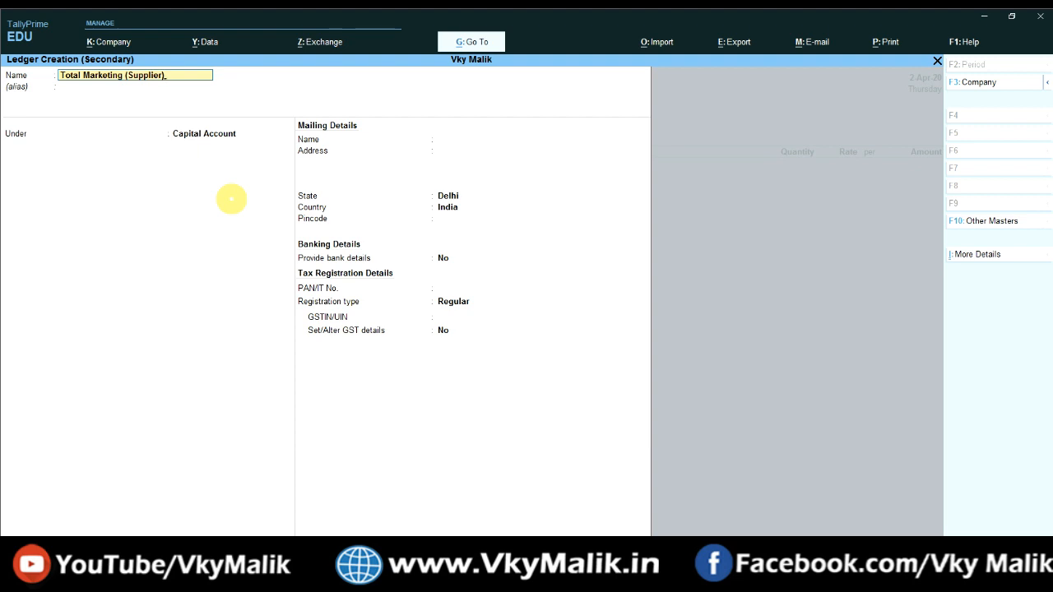
pyautogui.press('Return')
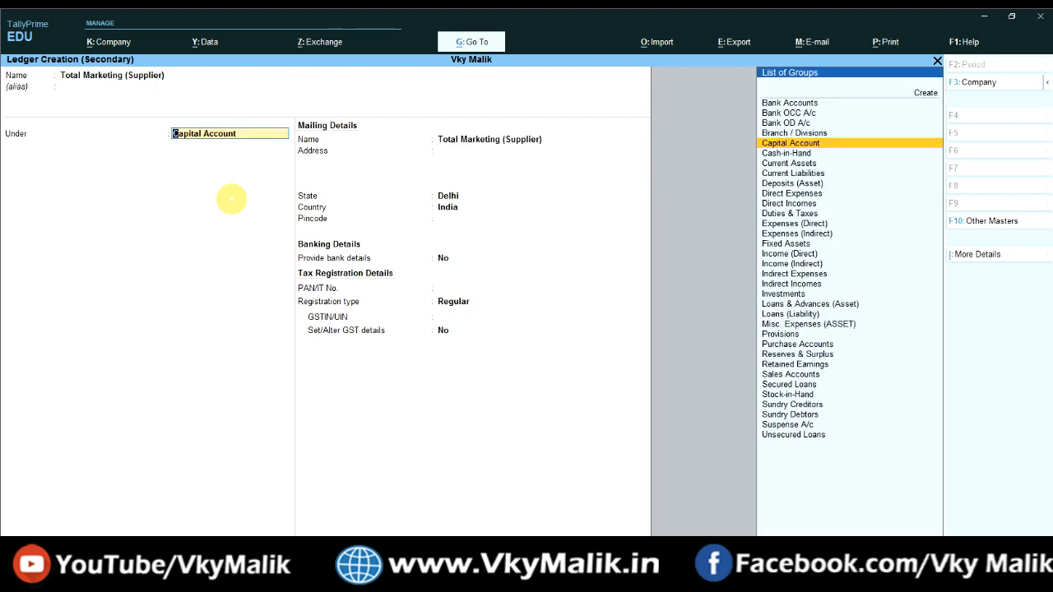
pyautogui.write('Sun')
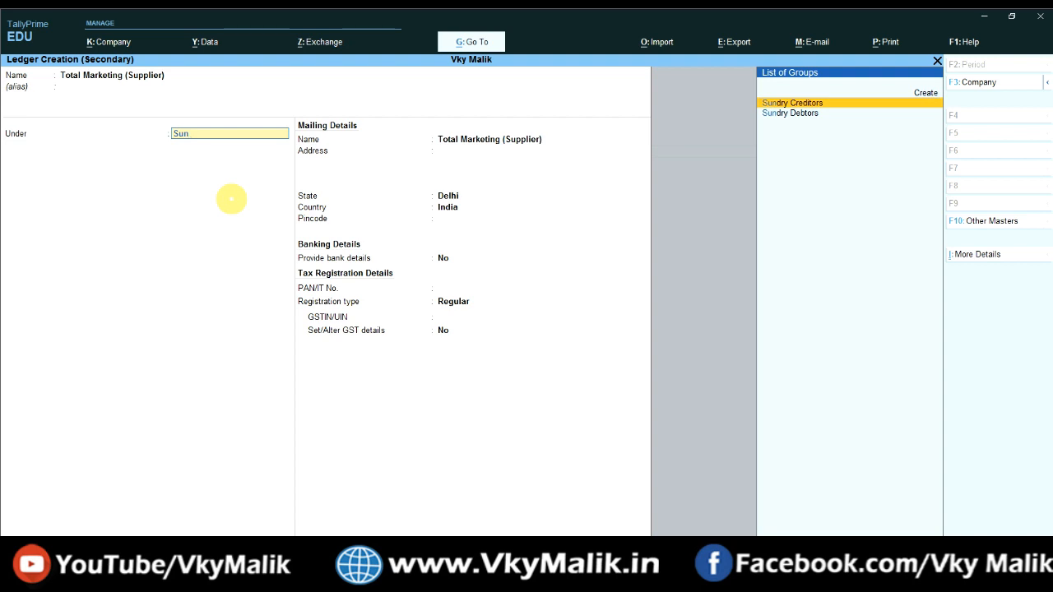
pyautogui.press('Down')
pyautogui.press('Up')
pyautogui.press('Return')
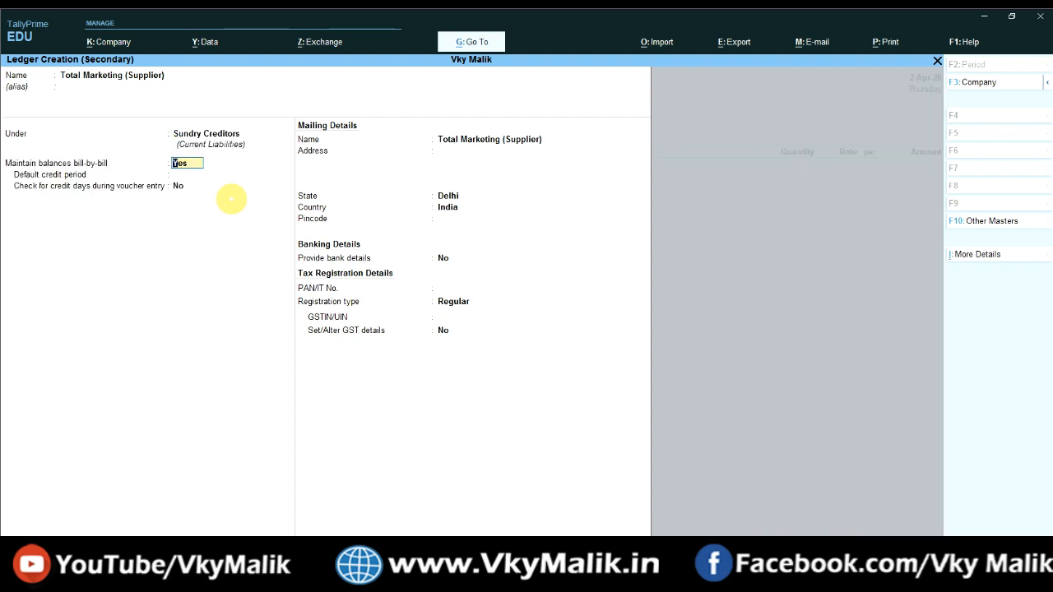
# Step: Keep bill-by-bill balances on and enter the supplier's Karol Bagh, New Delhi address, state Delhi and pincode
pyautogui.press('Return')
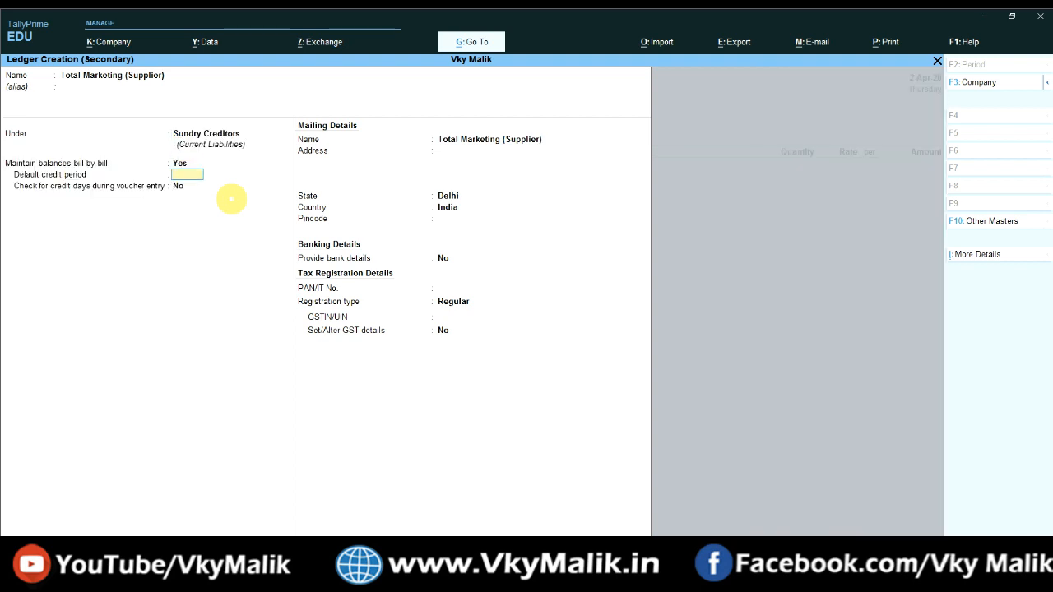
pyautogui.press('Return')
pyautogui.press('Return')
pyautogui.press('Return')
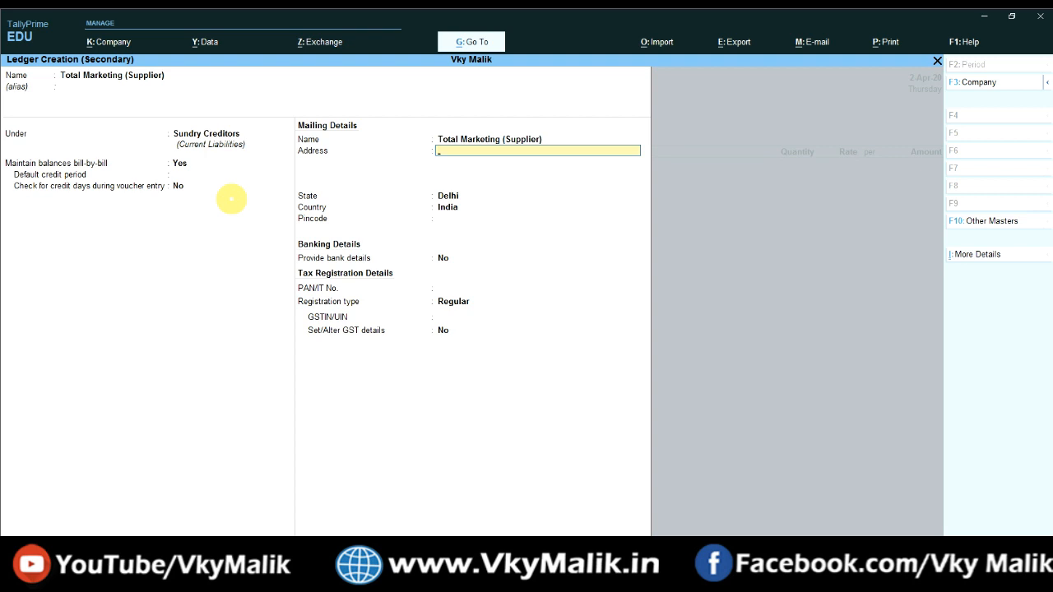
pyautogui.press('Return')
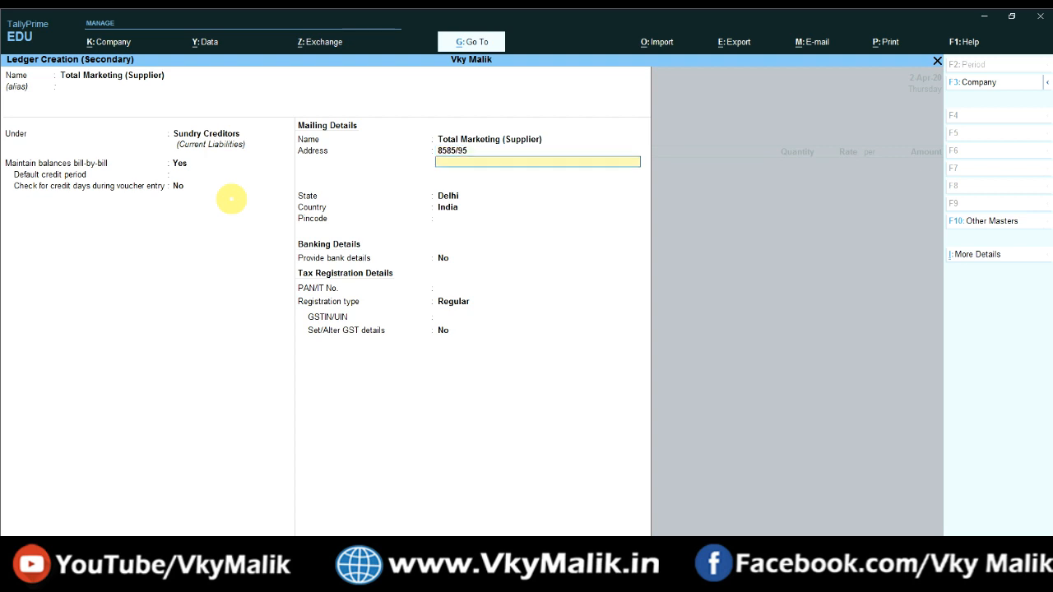
pyautogui.press('Return')
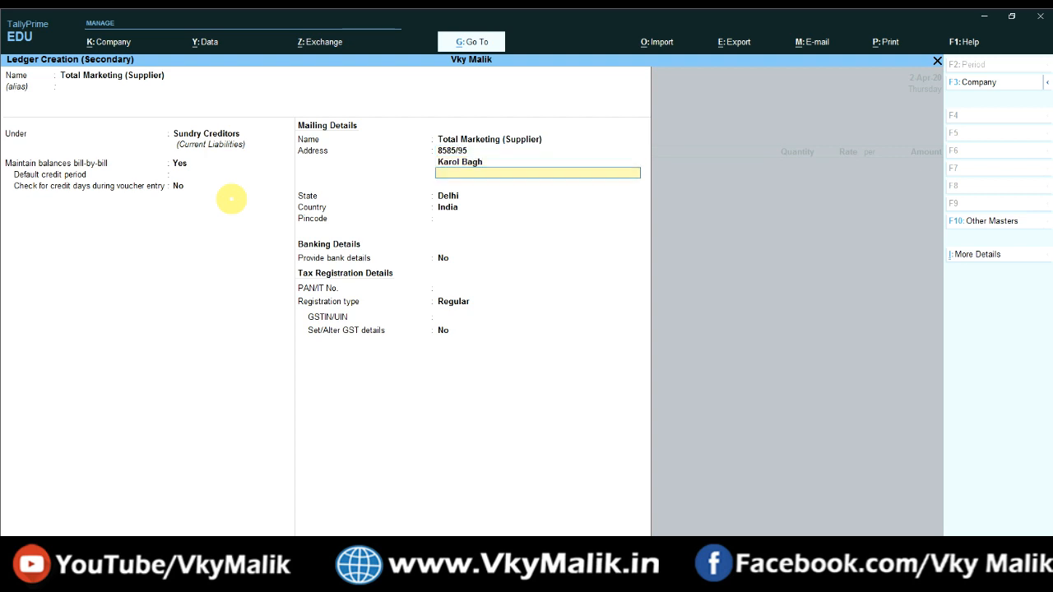
pyautogui.press('Return')
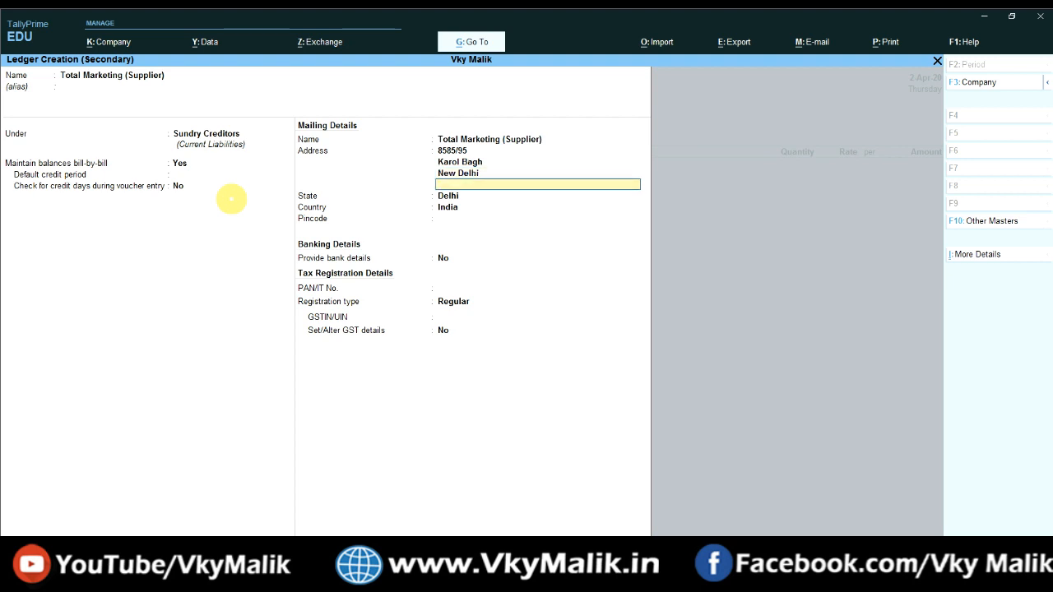
pyautogui.press('Return')
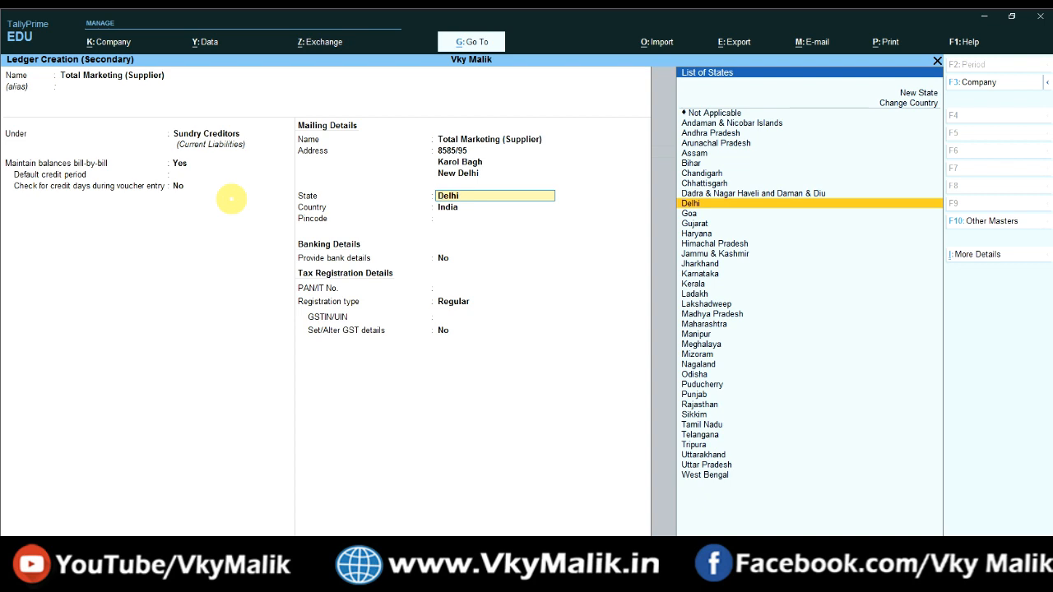
pyautogui.press('Return')
pyautogui.press('Return')
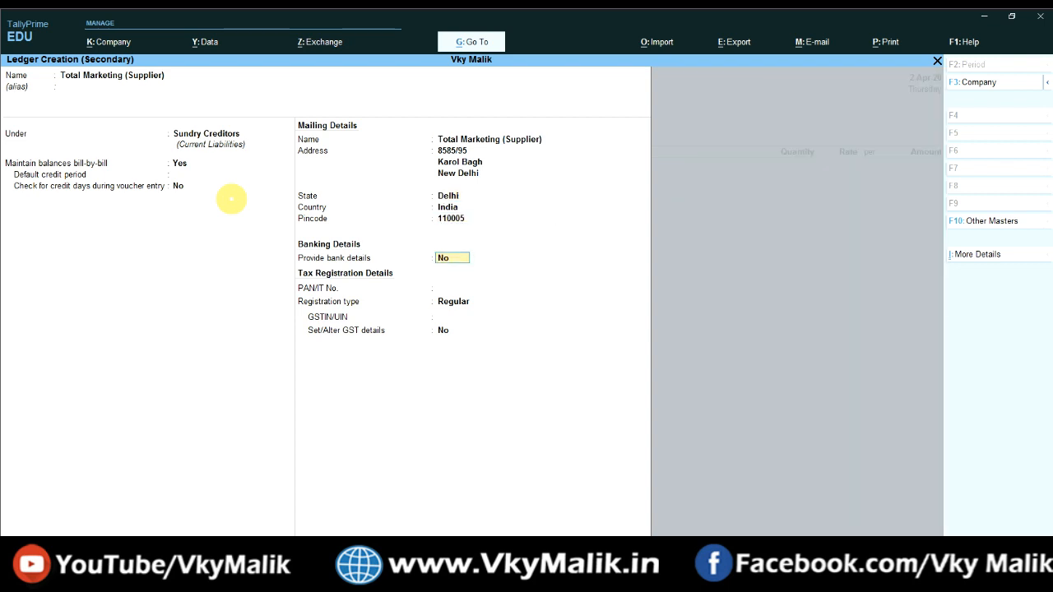
# Step: Set Regular GST registration, enter the supplier's GSTIN, and set Set/Alter GST details to Yes
pyautogui.press('Return')
pyautogui.press('Return')
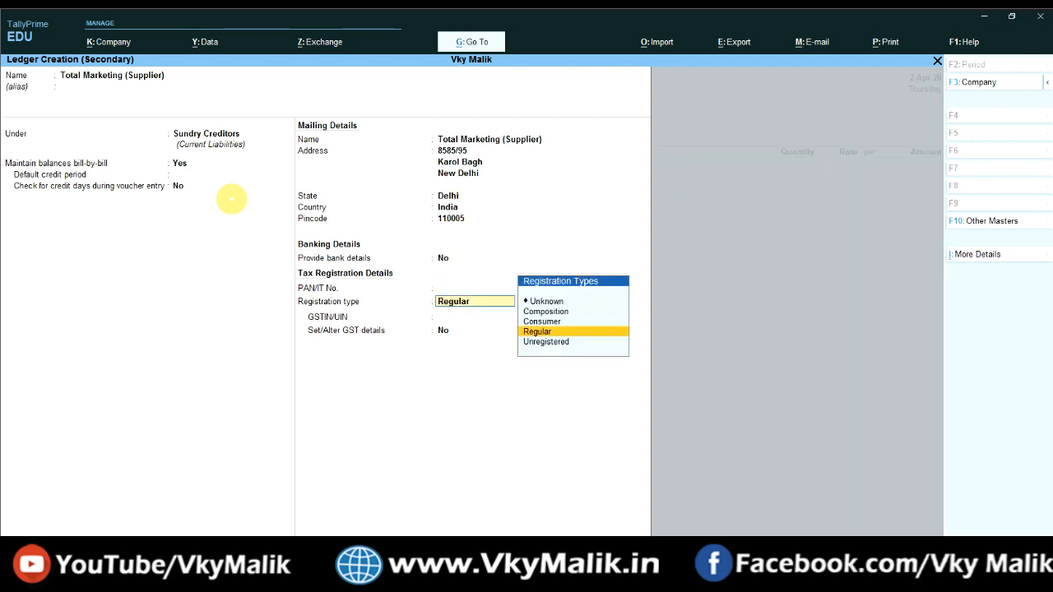
pyautogui.press('Return')
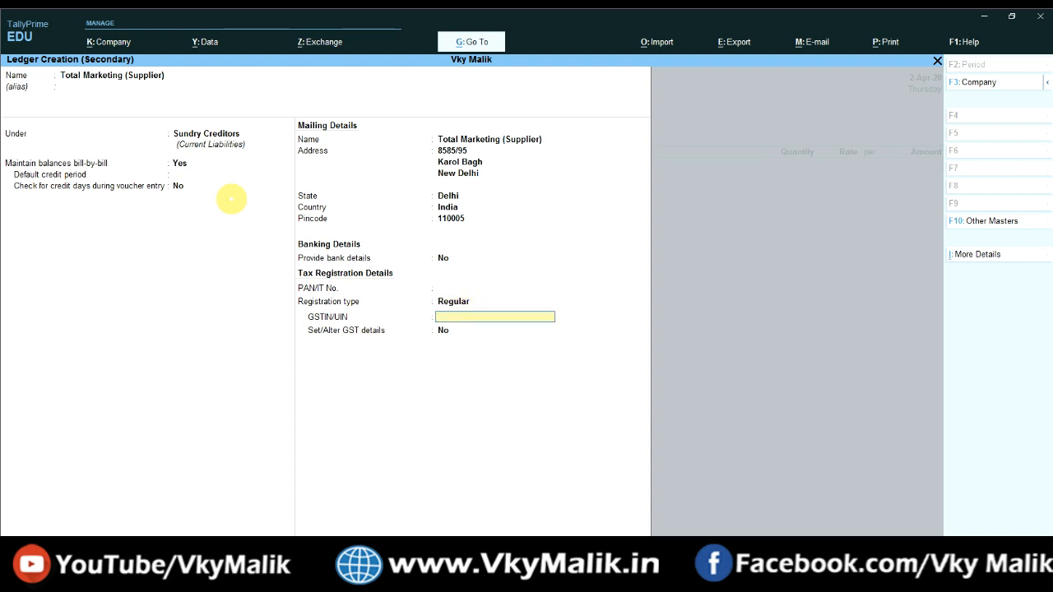
pyautogui.press('Return')
pyautogui.write('Y')
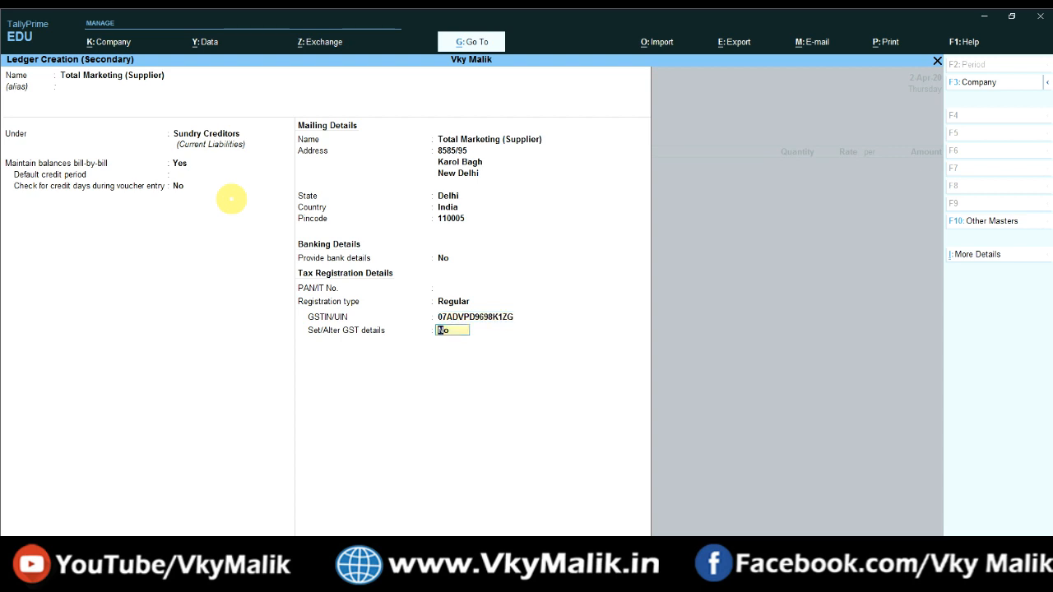
pyautogui.press('Return')
pyautogui.press('Return')
pyautogui.press('Return')
pyautogui.press('Return')
pyautogui.press('Return')
pyautogui.press('Return')
pyautogui.press('Return')
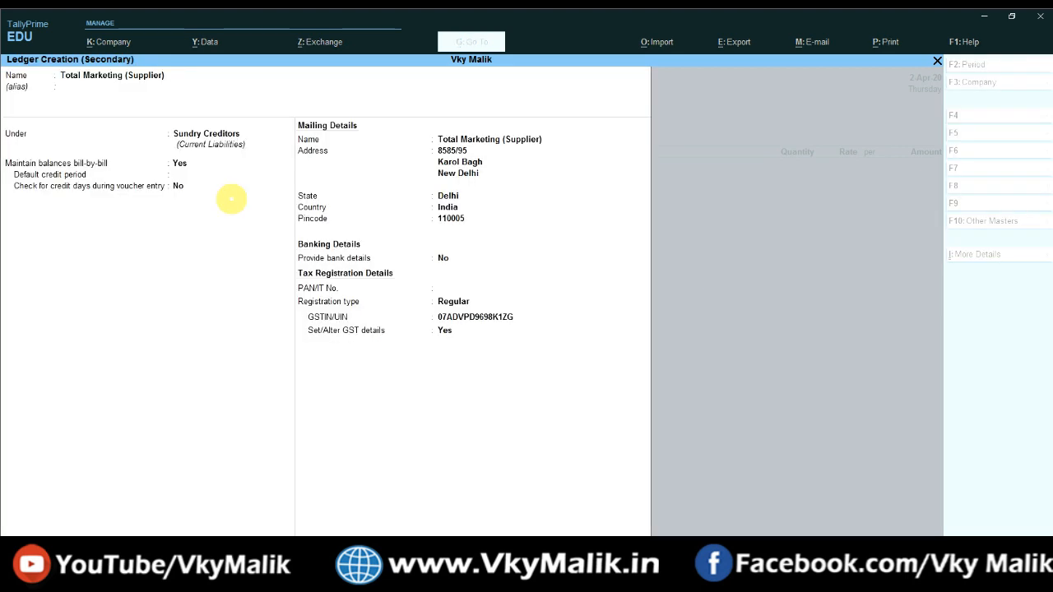
# Step: Save the supplier ledger, then leave Receipt Details blank and Party Details unchanged
pyautogui.press('Return')
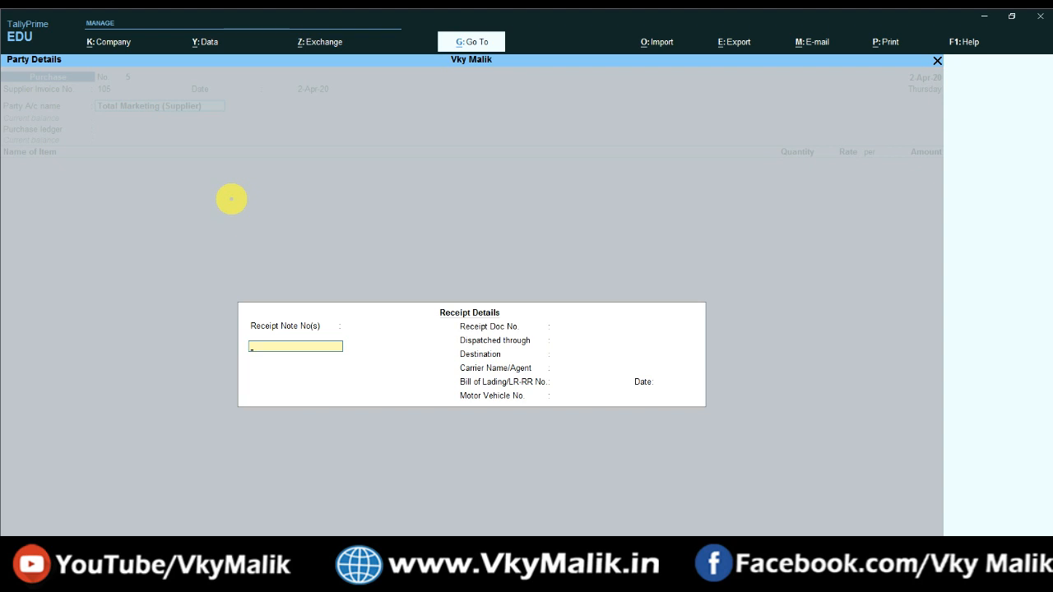
pyautogui.press('Return')
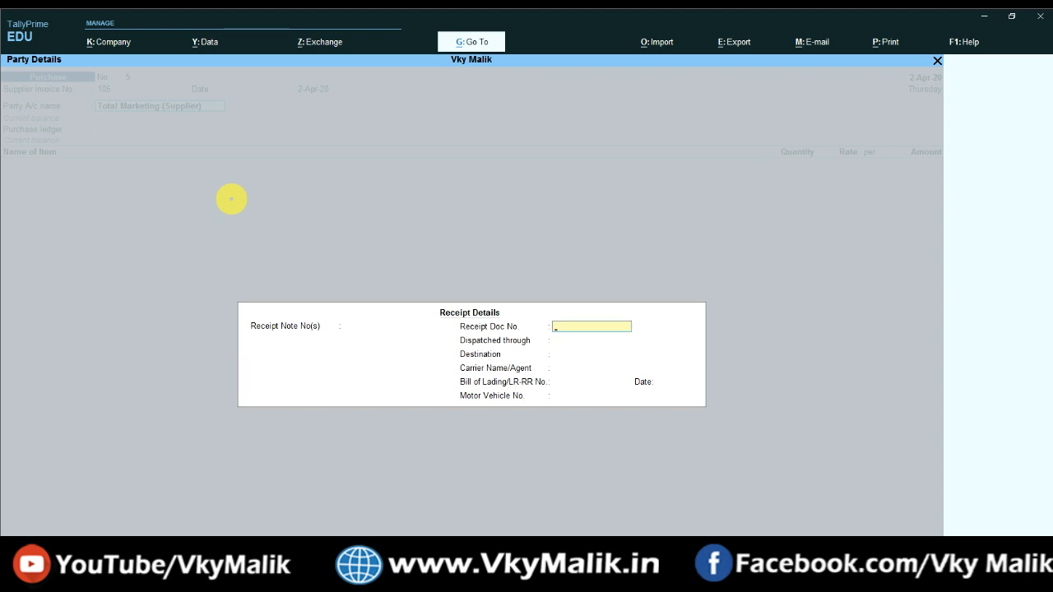
pyautogui.press('Return')
pyautogui.press('Return')
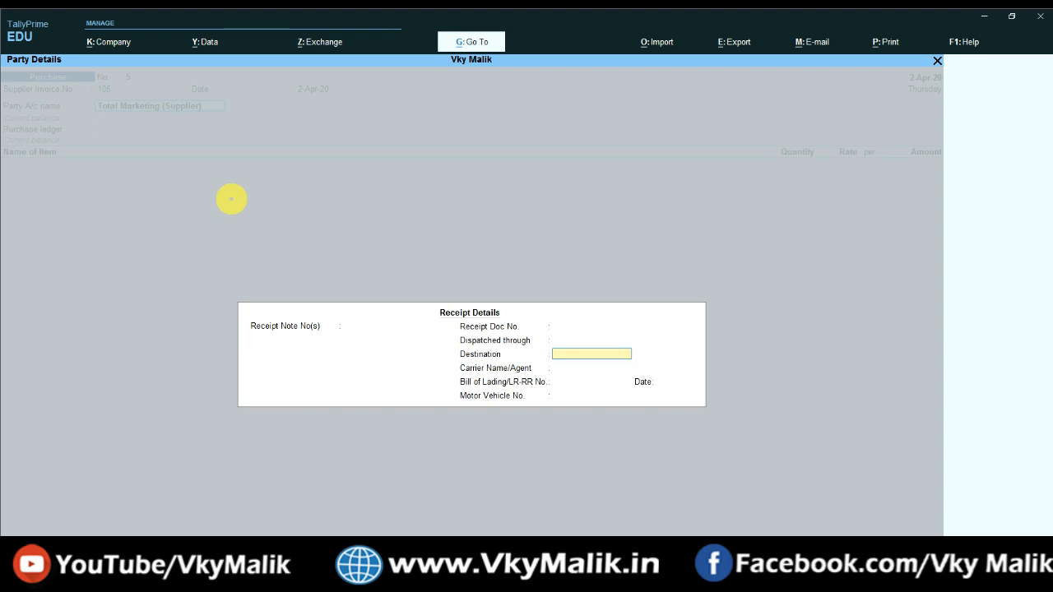
pyautogui.press('Return')
pyautogui.press('Return')
pyautogui.press('Return')
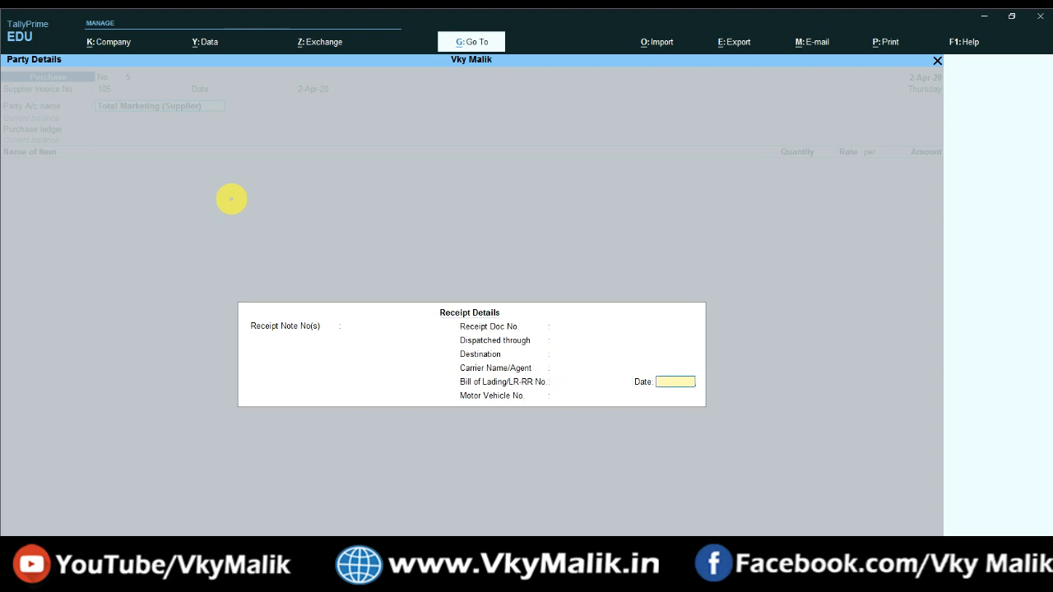
pyautogui.press('Return')
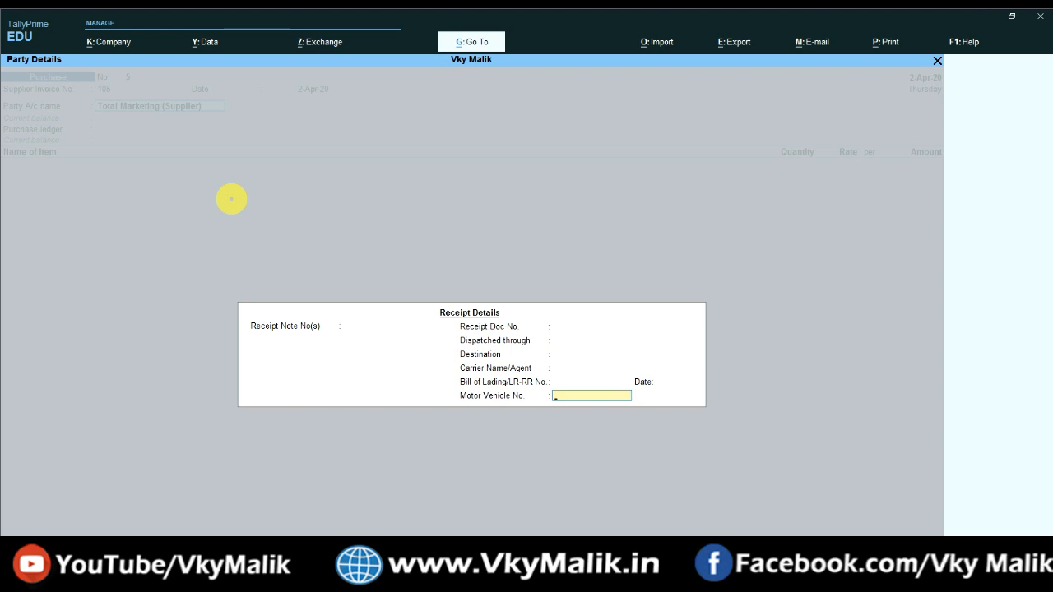
pyautogui.press('Return')
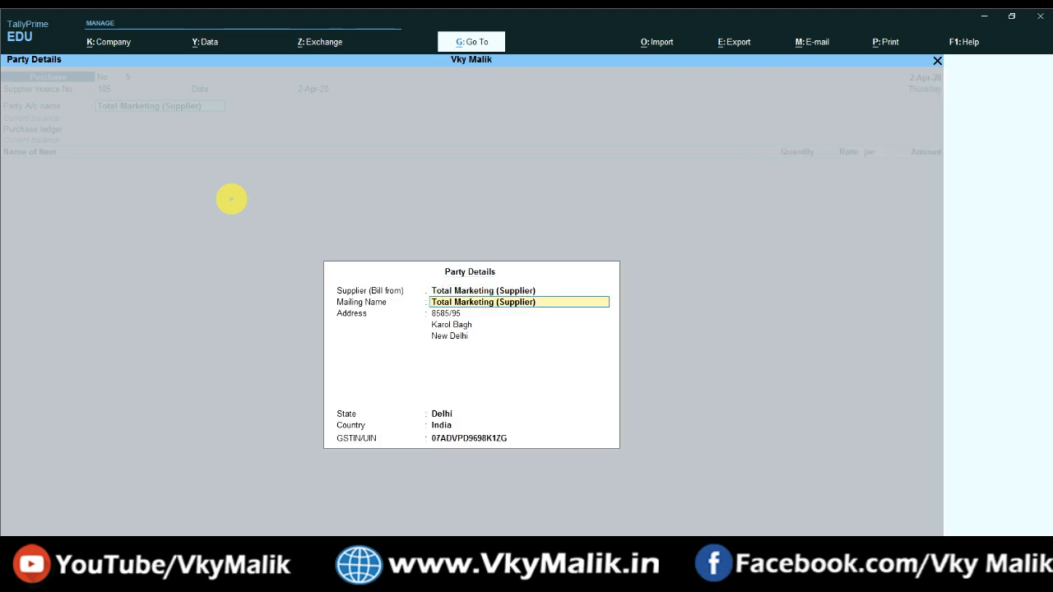
pyautogui.press('Return')
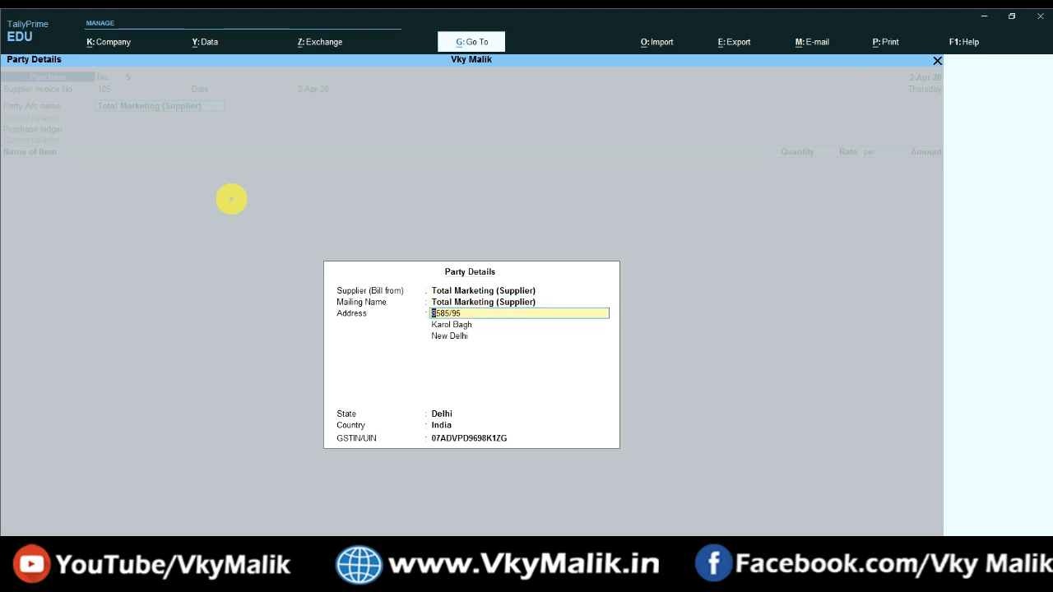
pyautogui.press('Return')
pyautogui.press('Return')
pyautogui.press('Return')
pyautogui.press('Return')
pyautogui.press('Return')
pyautogui.press('Return')
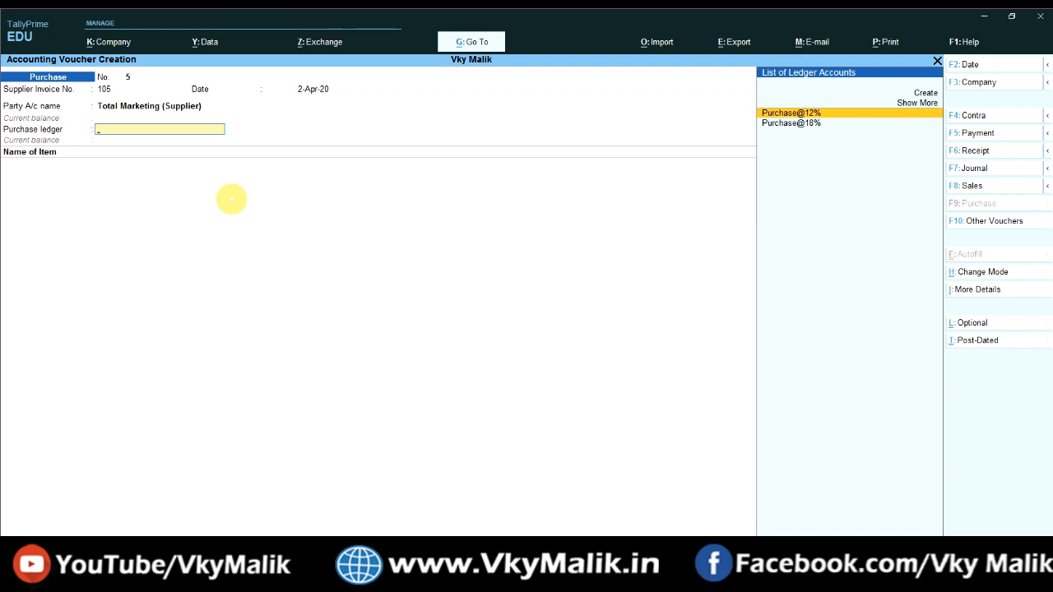
pyautogui.press('Down')
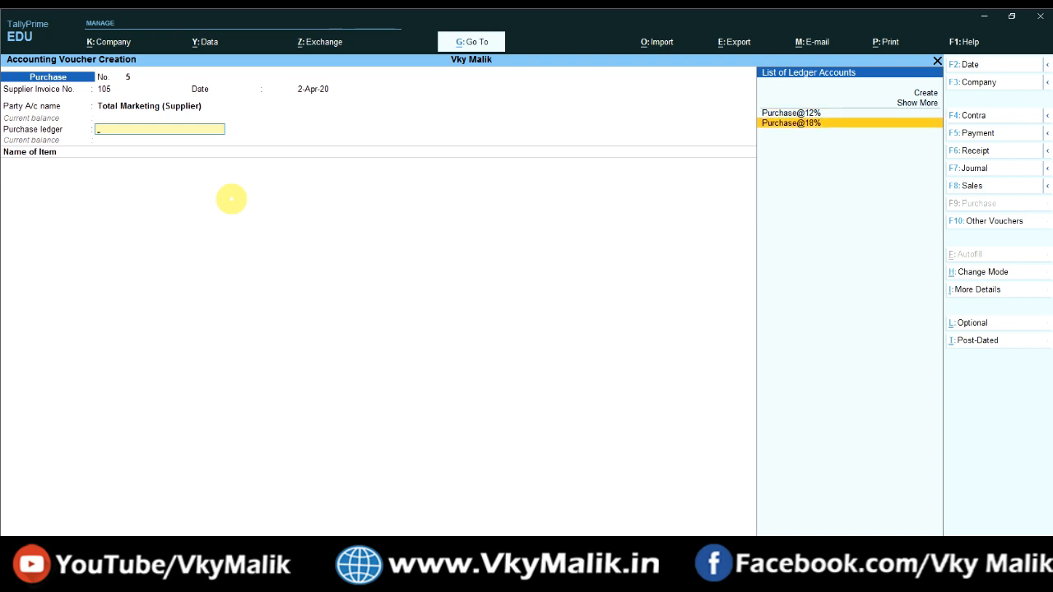
pyautogui.press('Up')
pyautogui.press('Down')
pyautogui.press('Up')
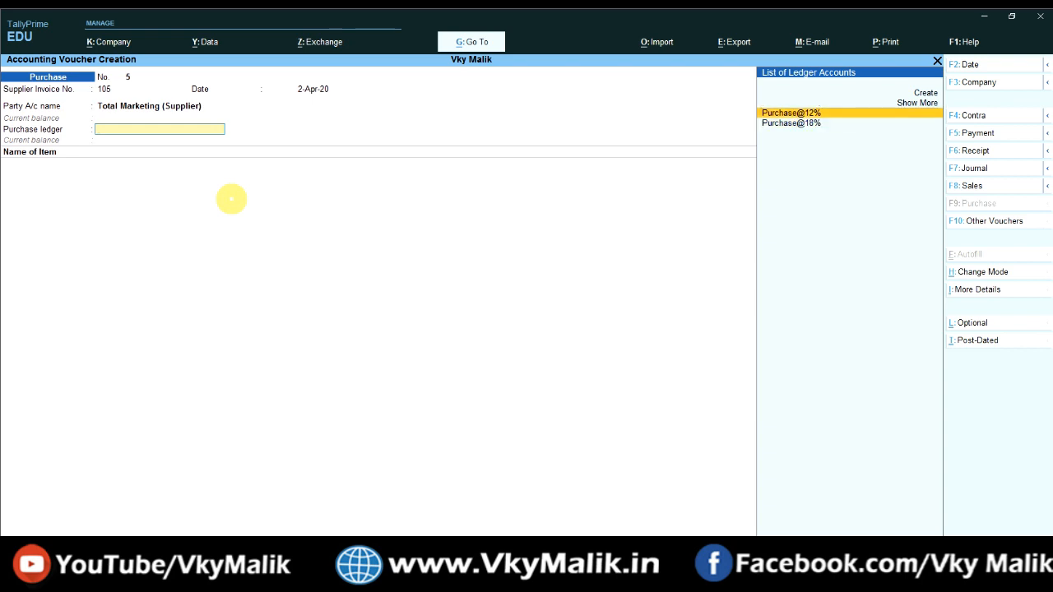
pyautogui.press('Down')
pyautogui.press('Up')
pyautogui.press('Down')
pyautogui.press('Up')
pyautogui.press('Down')
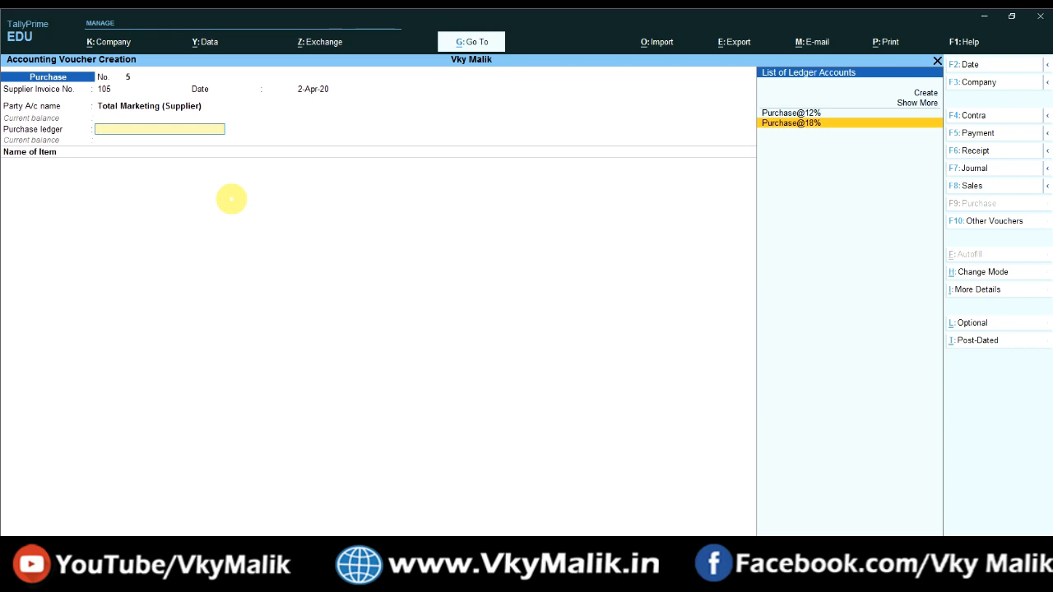
pyautogui.press('Up')
pyautogui.press('Up')
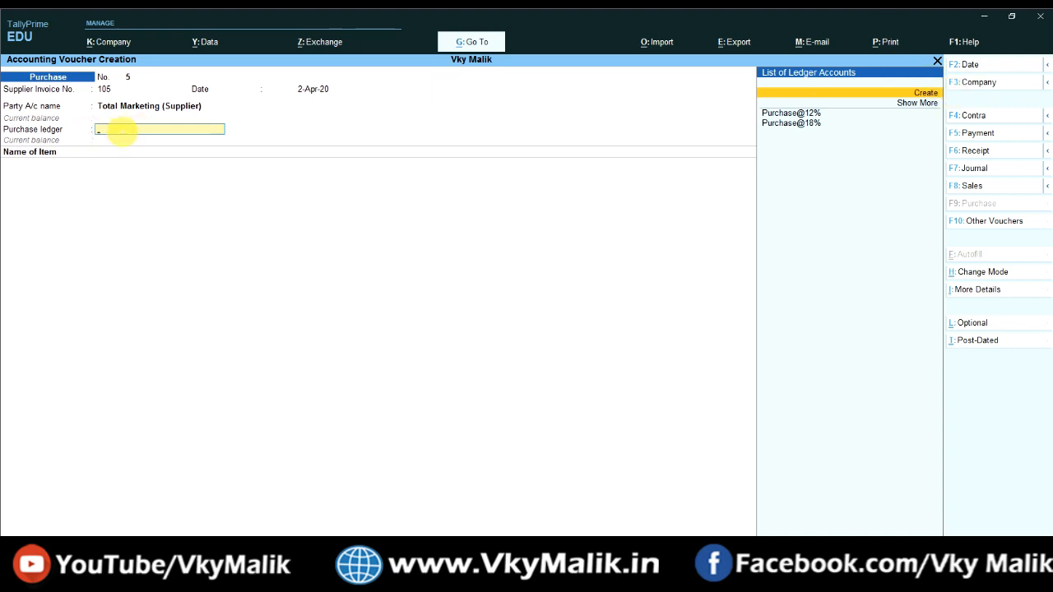
# Step: Create and save 'Exempted Purchase' under Purchase Accounts: type Not Applicable, GST applicable, supply Goods
pyautogui.hotkey('alt', 'c')
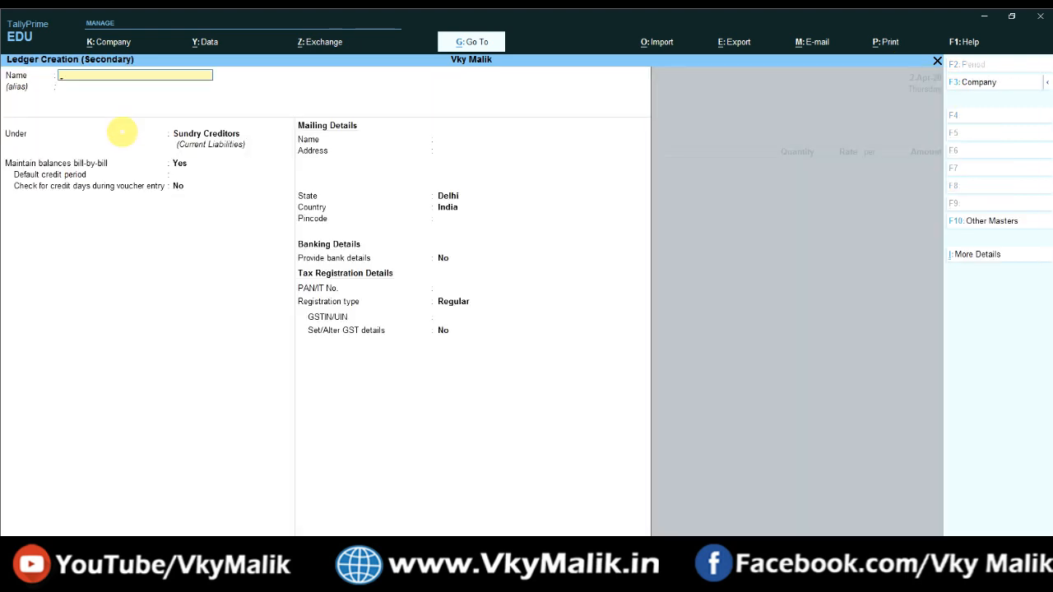
pyautogui.write('Exempted Purchase')
pyautogui.press('Return')
pyautogui.write('Purchase')
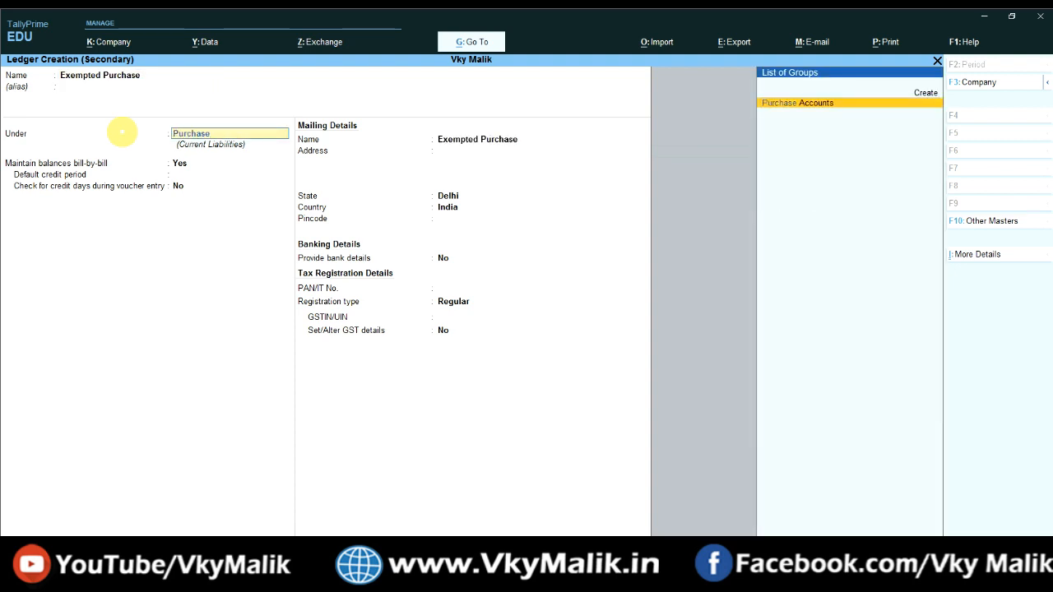
pyautogui.press('Return')
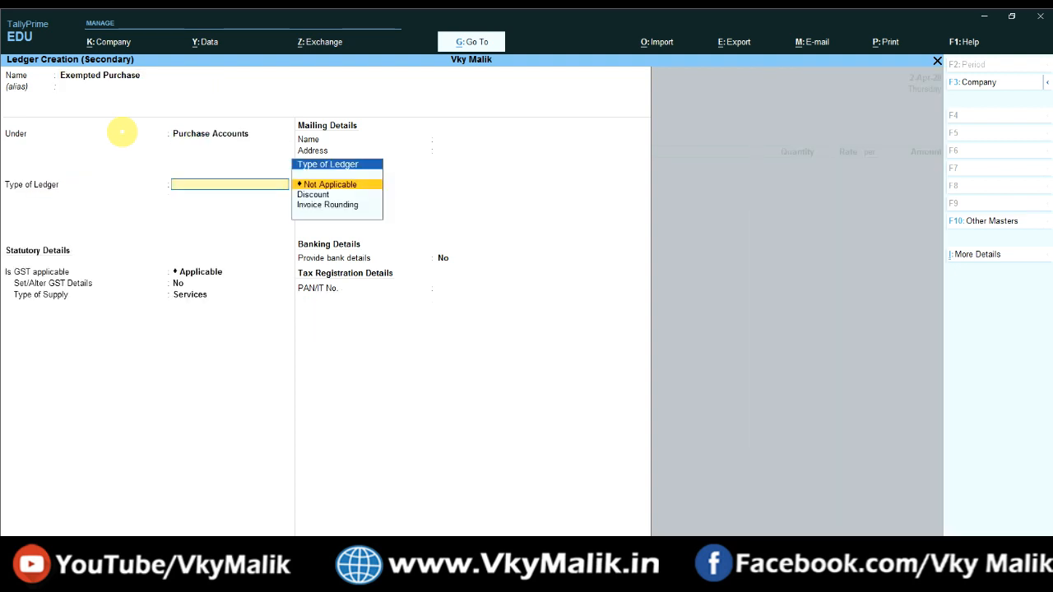
pyautogui.press('Return')
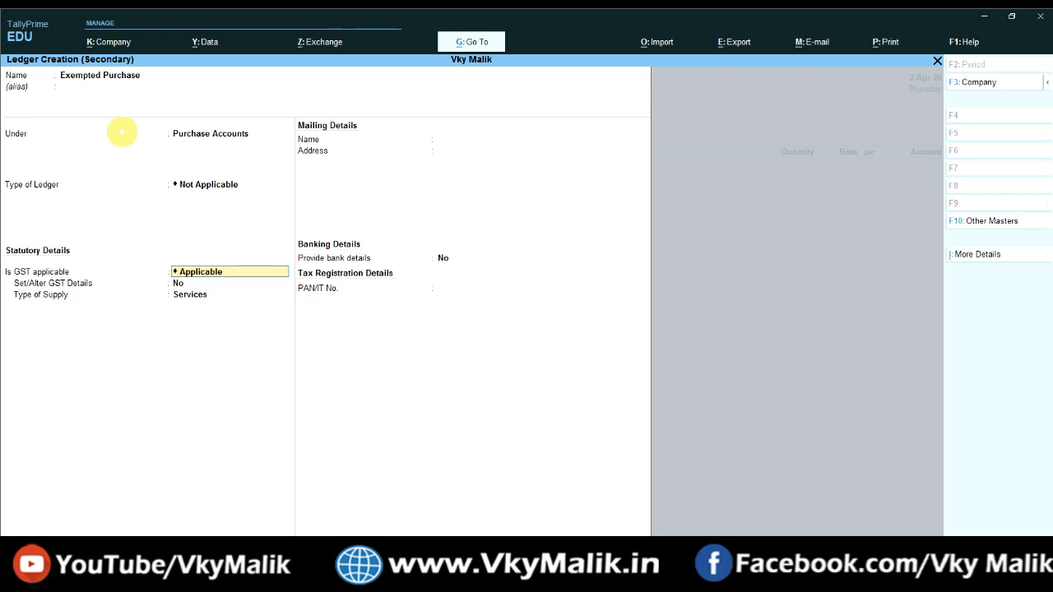
pyautogui.press('Return')
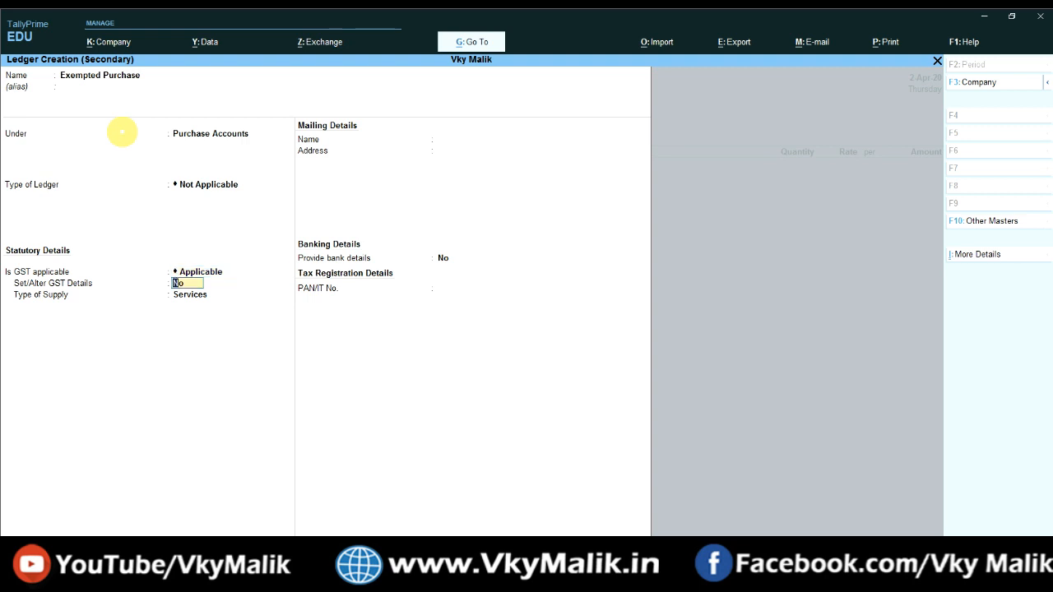
pyautogui.press('Return')
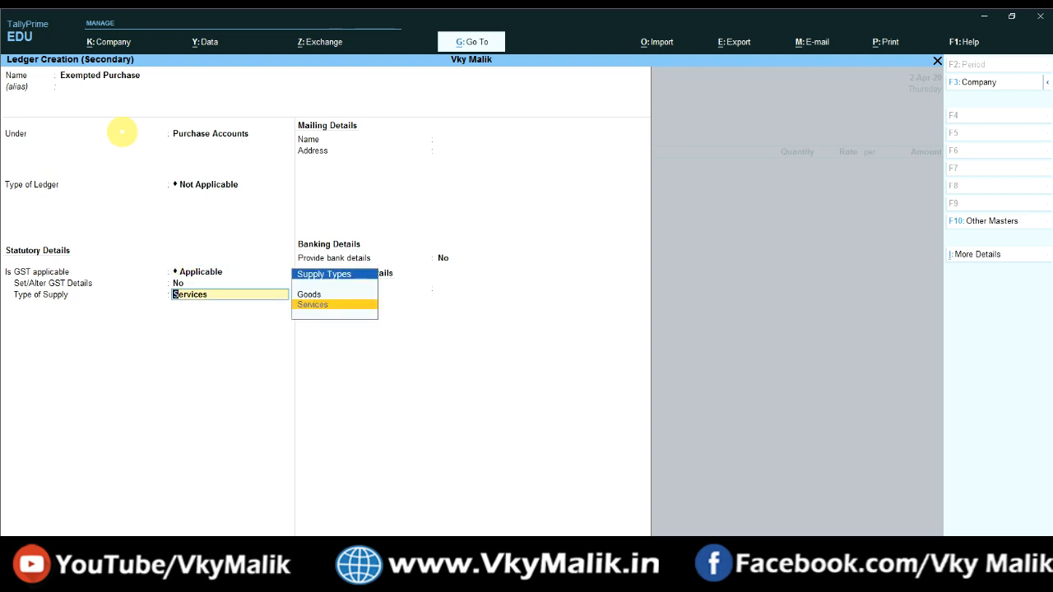
pyautogui.press('Up')
pyautogui.press('Return')
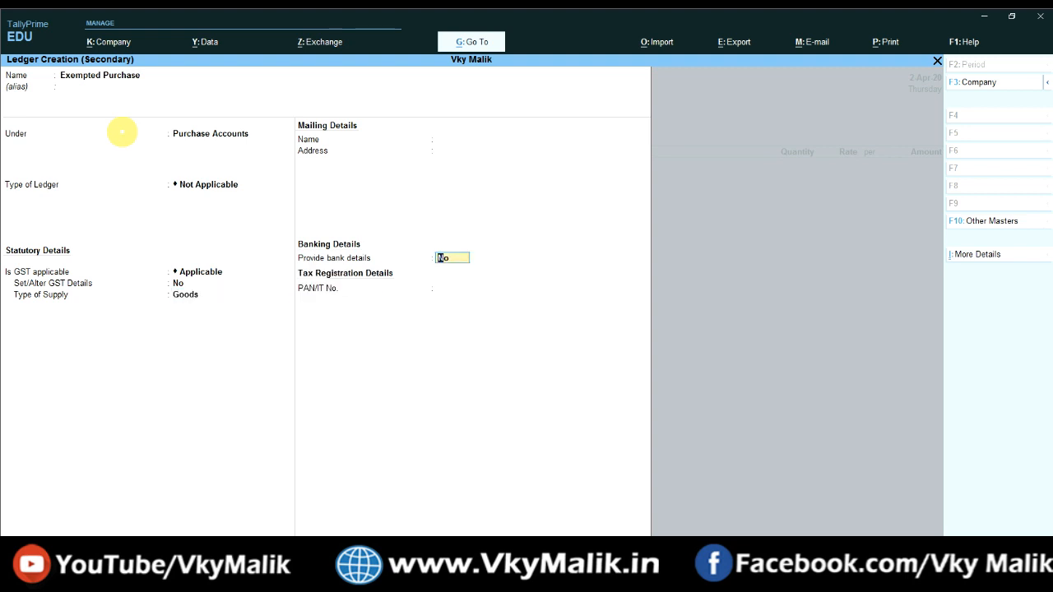
pyautogui.hotkey('ctrl', 'a')
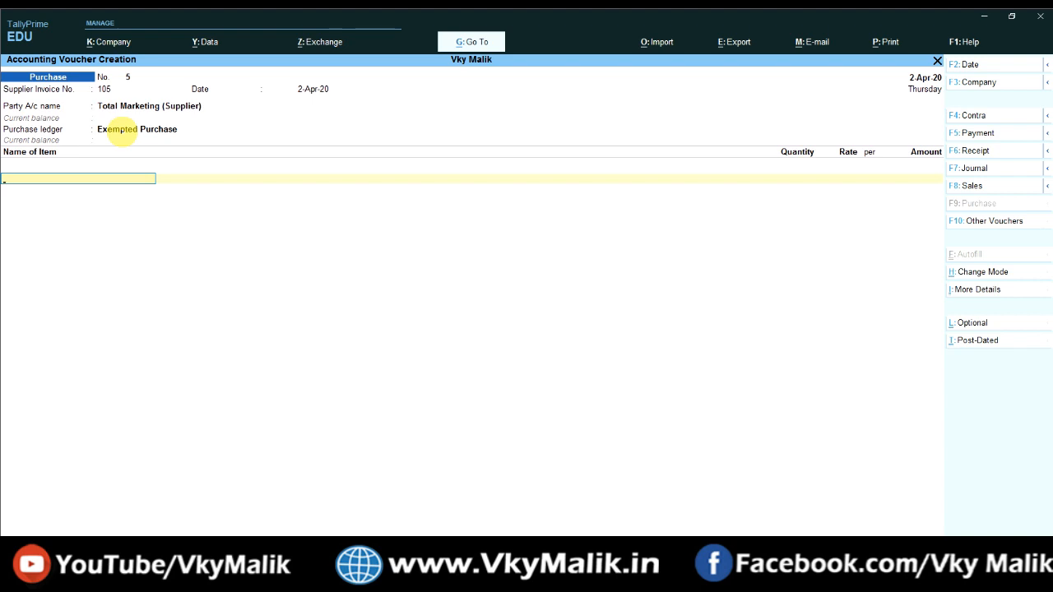
pyautogui.click(265, 576)
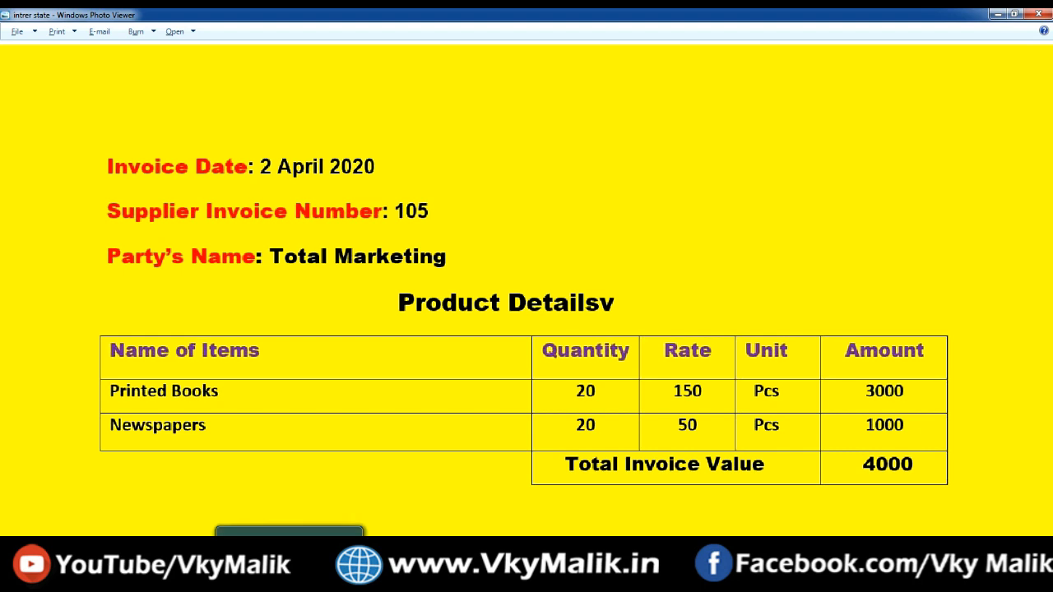
pyautogui.click(291, 570)
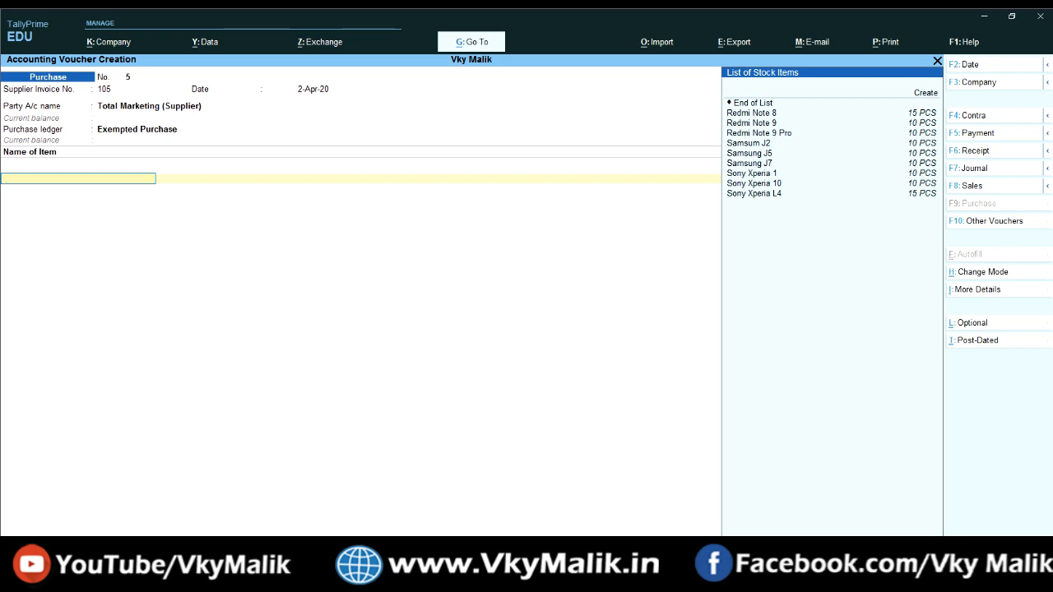
# Step: Check the phone-only stock item list and begin a new stock item with Alt+C
pyautogui.press('Down')
pyautogui.press('Down')
pyautogui.press('Down')
pyautogui.press('Down')
pyautogui.press('Down')
pyautogui.press('Down')
pyautogui.press('Down')
pyautogui.press('Down')
pyautogui.press('Down')
pyautogui.press('Down')
pyautogui.press('Down')
pyautogui.press('Up')
pyautogui.press('Up')
pyautogui.press('Up')
pyautogui.press('Up')
pyautogui.press('Up')
pyautogui.press('Up')
pyautogui.press('Up')
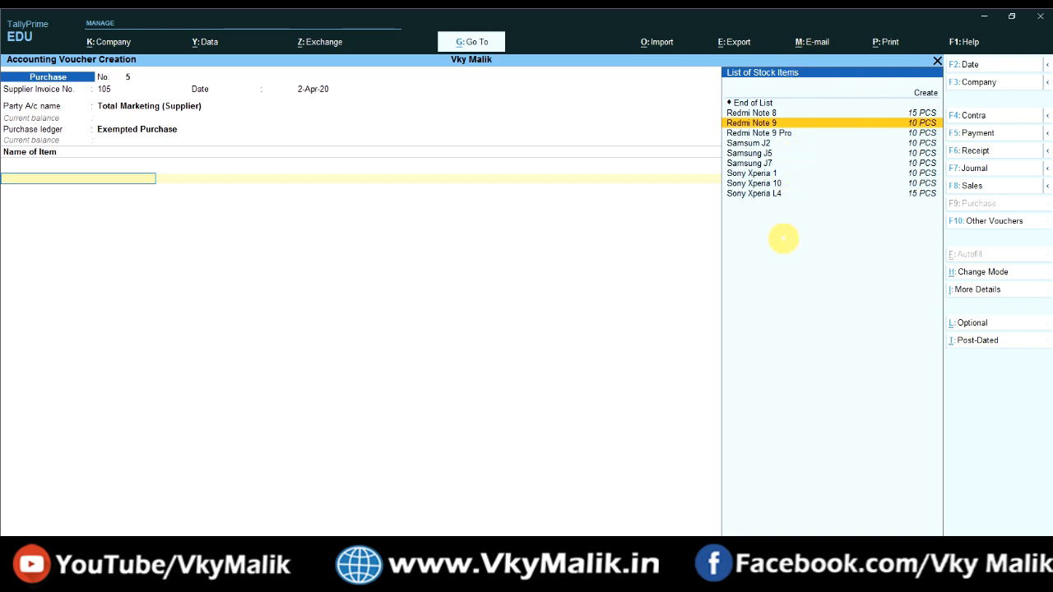
pyautogui.press('Up')
pyautogui.press('Up')
pyautogui.press('Up')
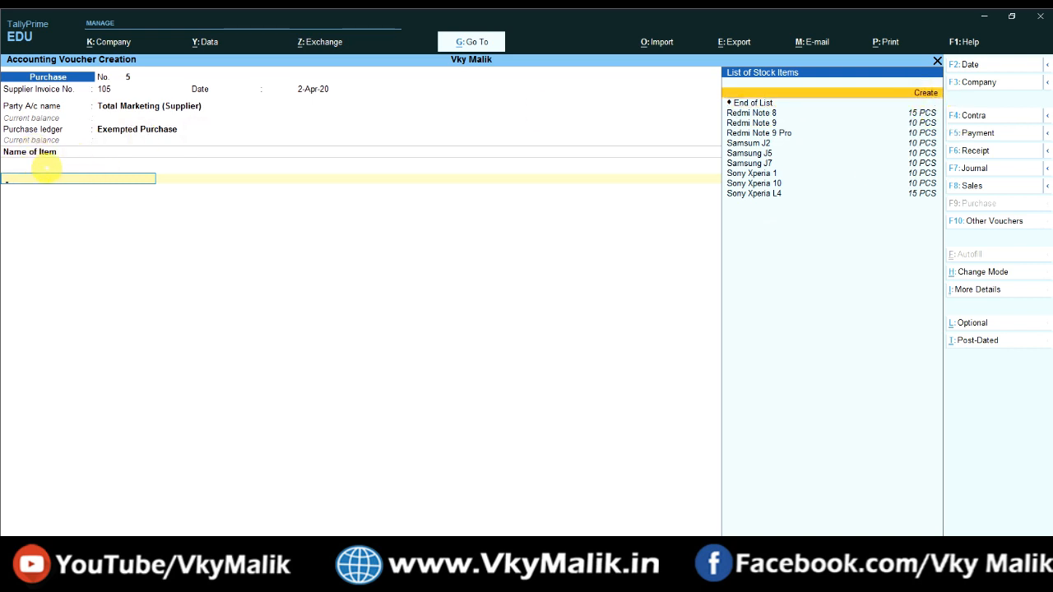
pyautogui.hotkey('alt', 'c')
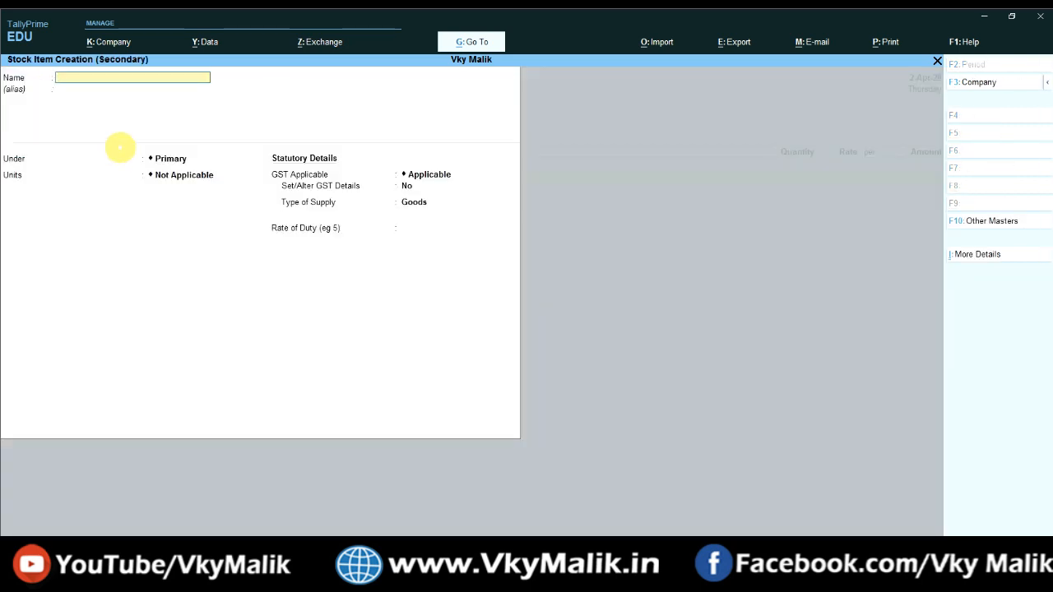
# Step: Name the stock item 'Printing Books', keep it under Primary, and set its unit to PCS
pyautogui.write('Printing Books')
pyautogui.press('Return')
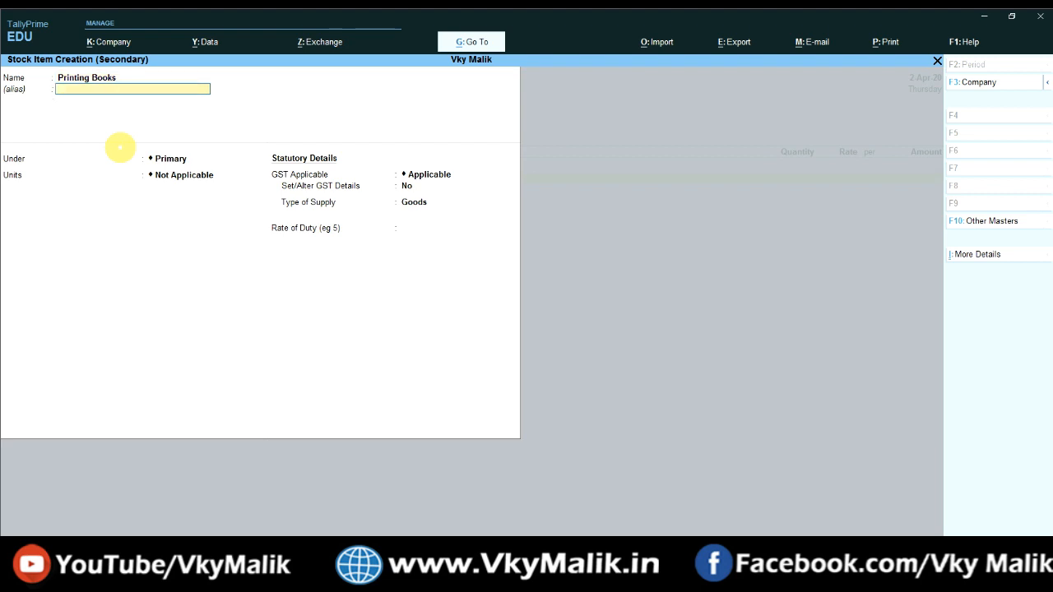
pyautogui.press('Return')
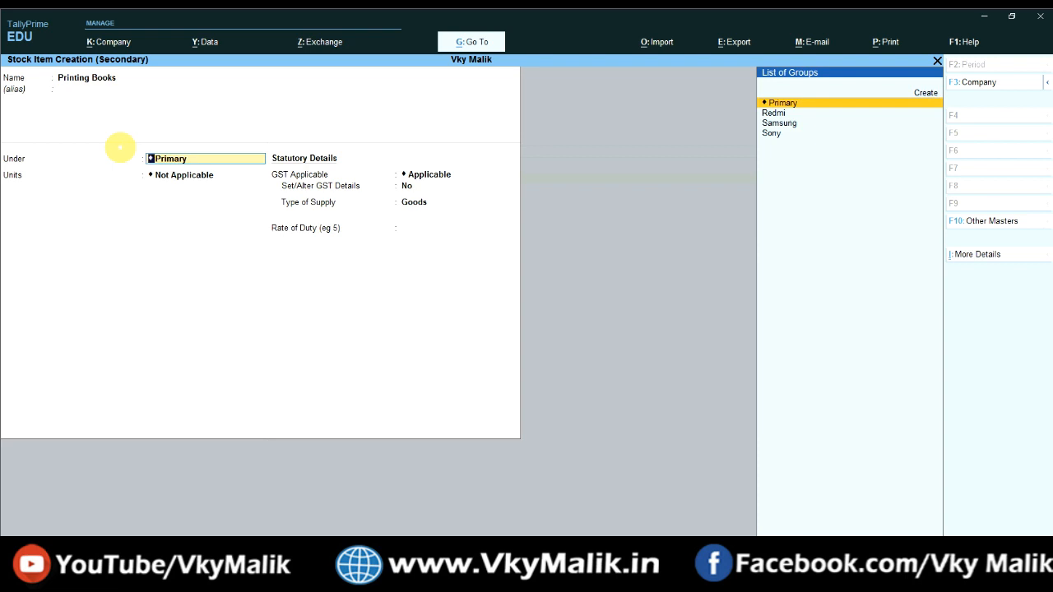
pyautogui.press('Return')
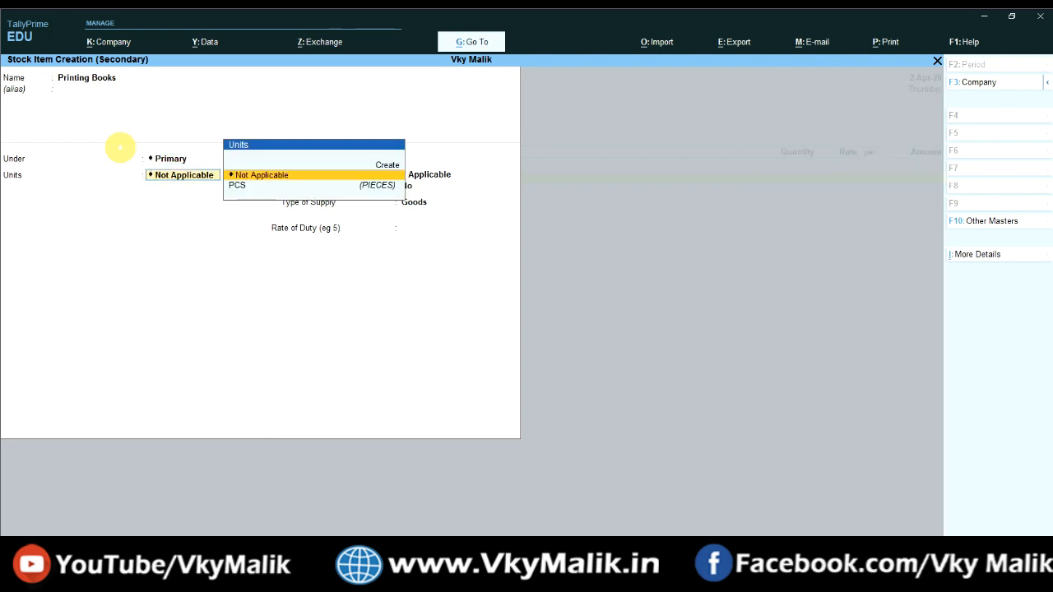
pyautogui.press('Down')
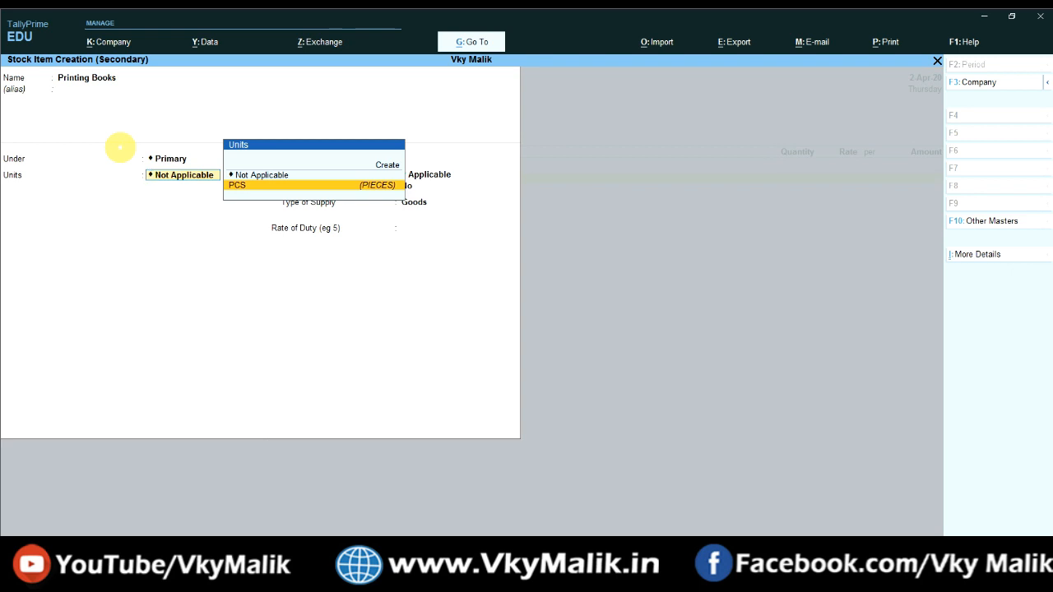
pyautogui.press('Return')
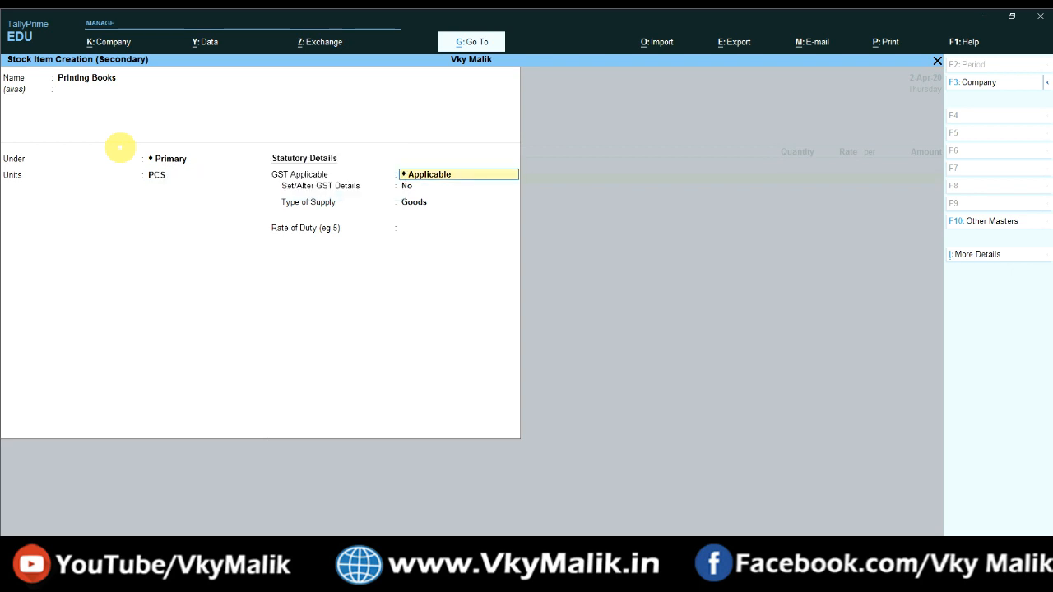
# Step: Keep GST applicable for the item and choose Yes to set its GST details
pyautogui.press('Return')
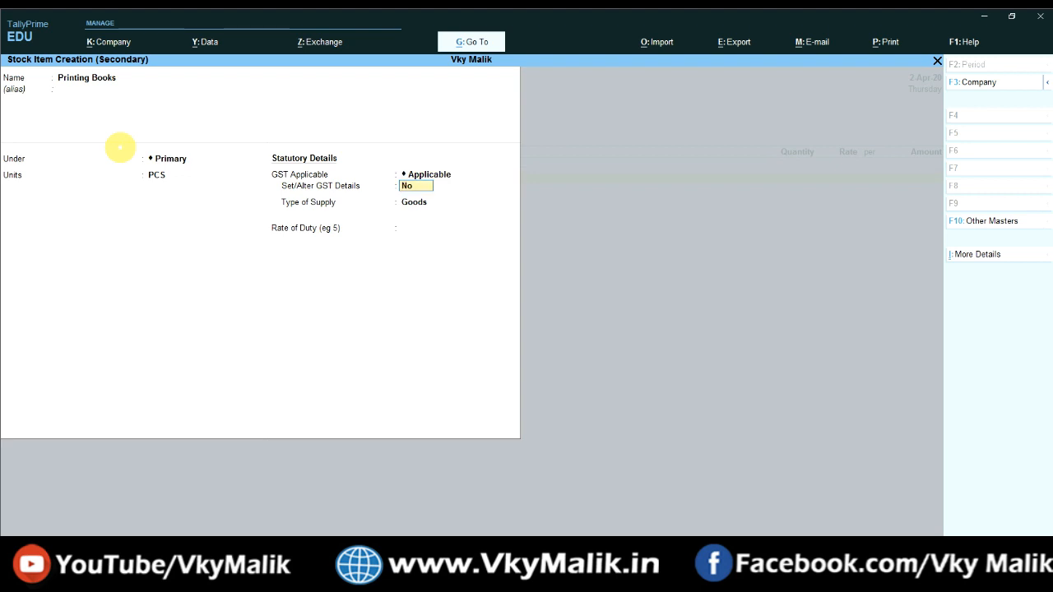
pyautogui.write('y')
pyautogui.press('Return')
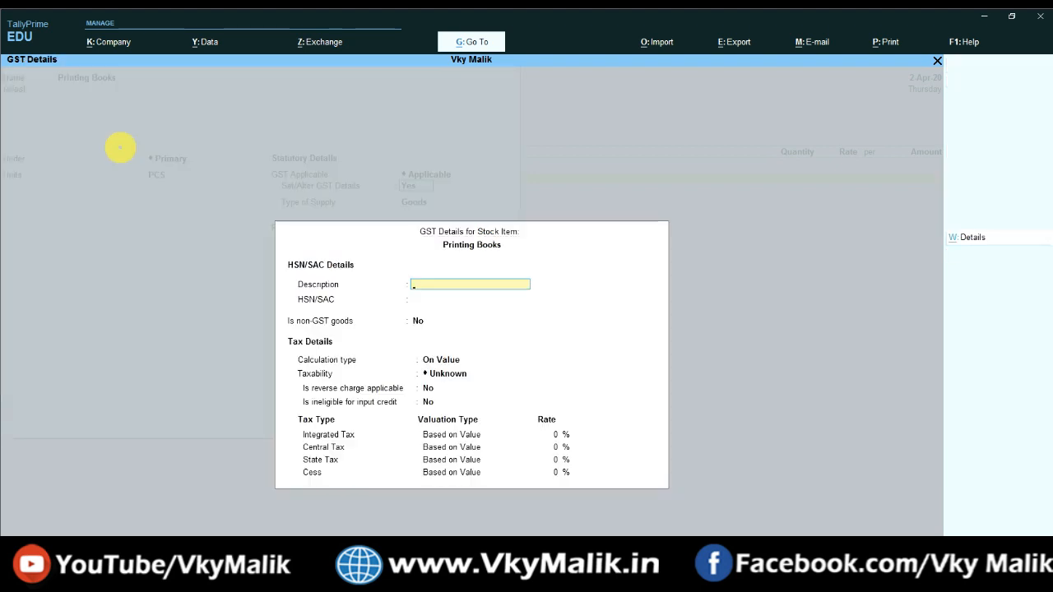
# Step: Enter description Books and HSN/SAC 98787, keep On Value calculation, and set taxability to Exempt
pyautogui.write('Books')
pyautogui.press('Return')
pyautogui.write('9878')
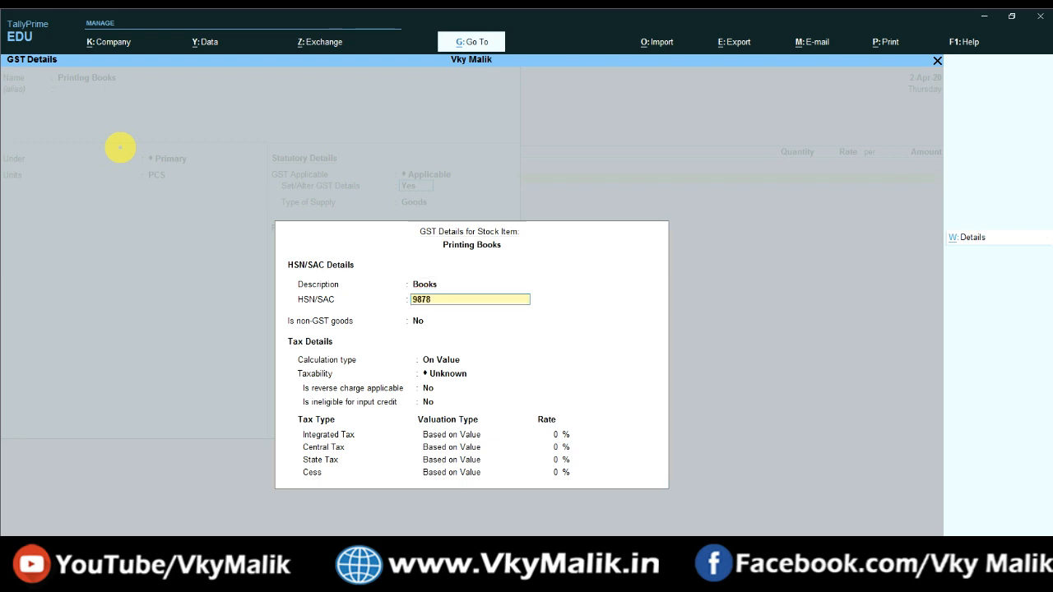
pyautogui.write('7')
pyautogui.press('Return')
pyautogui.press('Return')
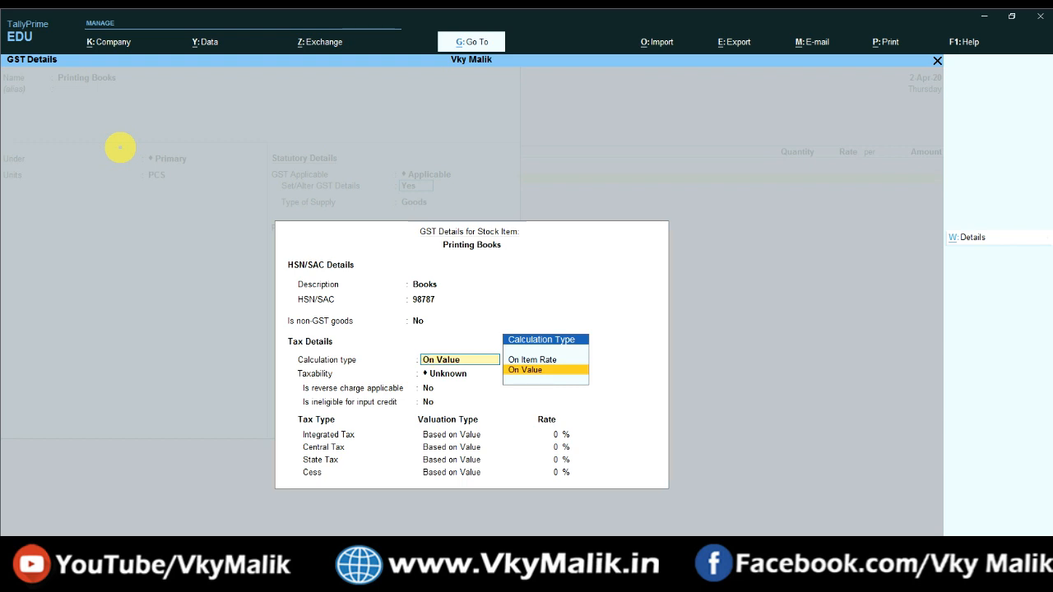
pyautogui.press('Return')
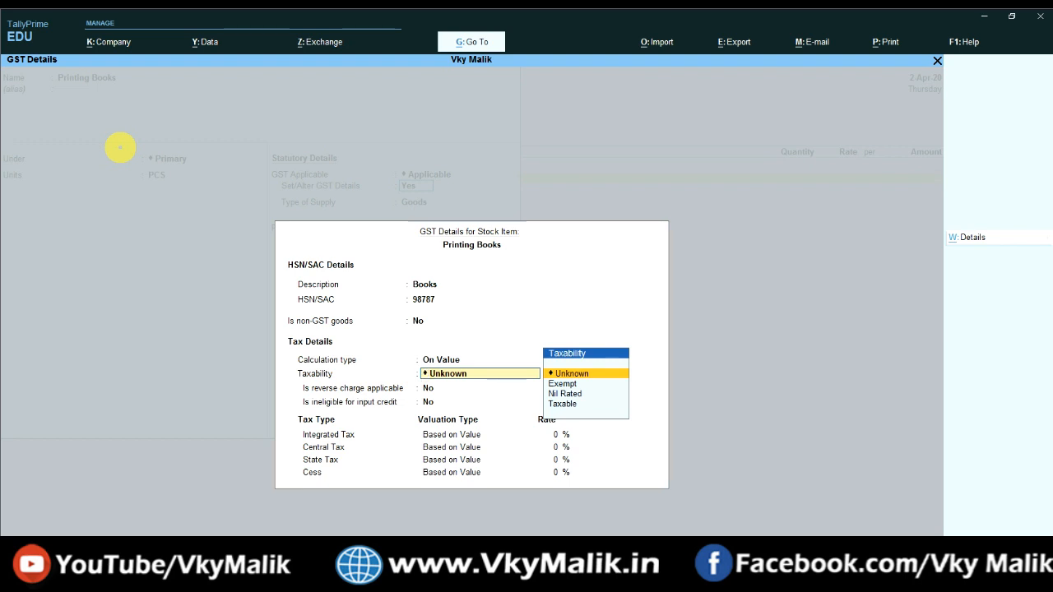
pyautogui.press('Down')
pyautogui.press('Down')
pyautogui.press('Down')
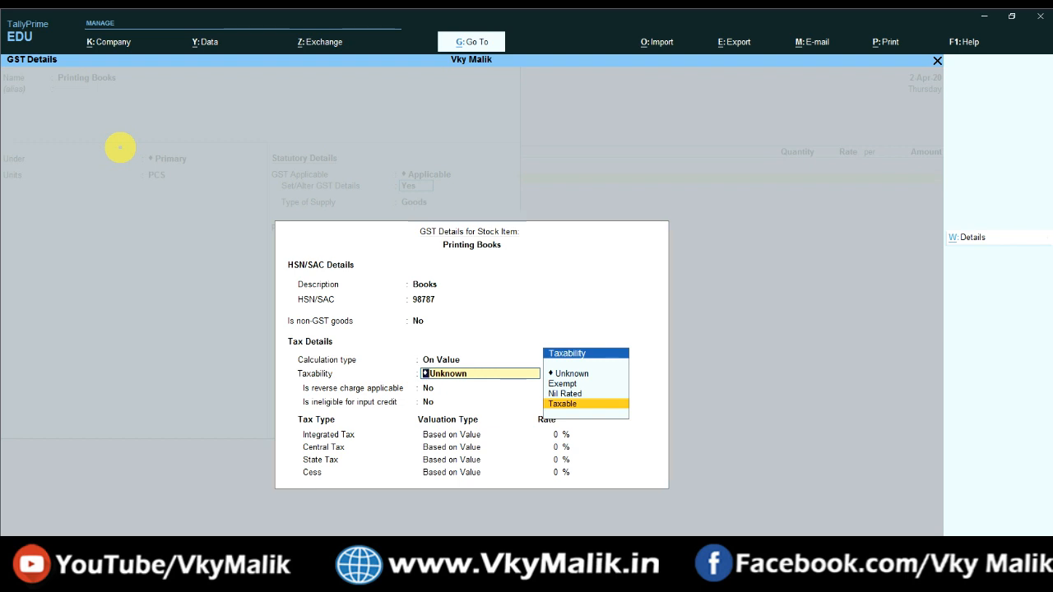
pyautogui.press('Up')
pyautogui.press('Up')
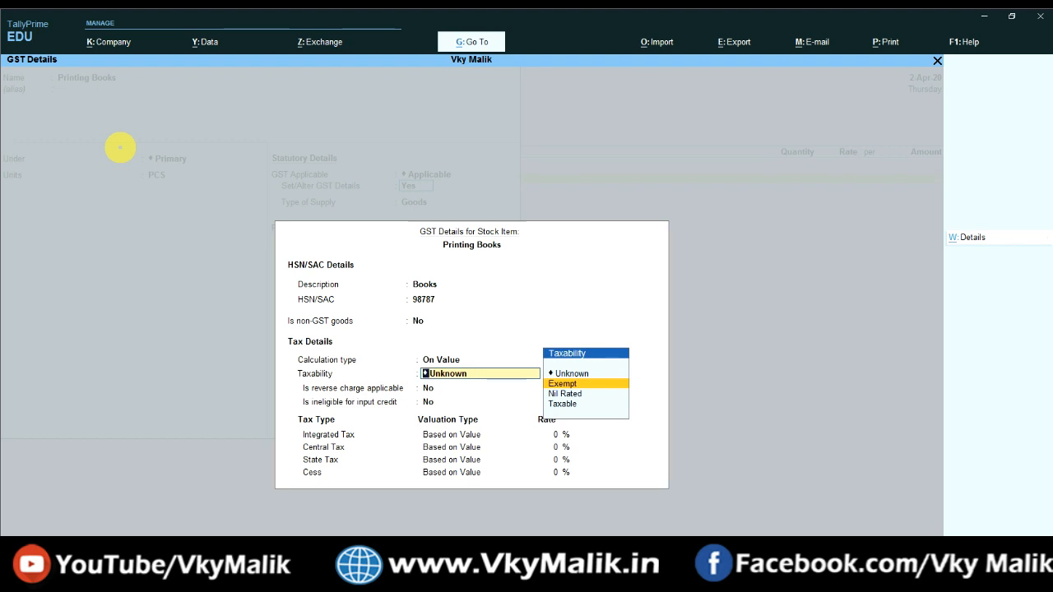
pyautogui.press('Escape')
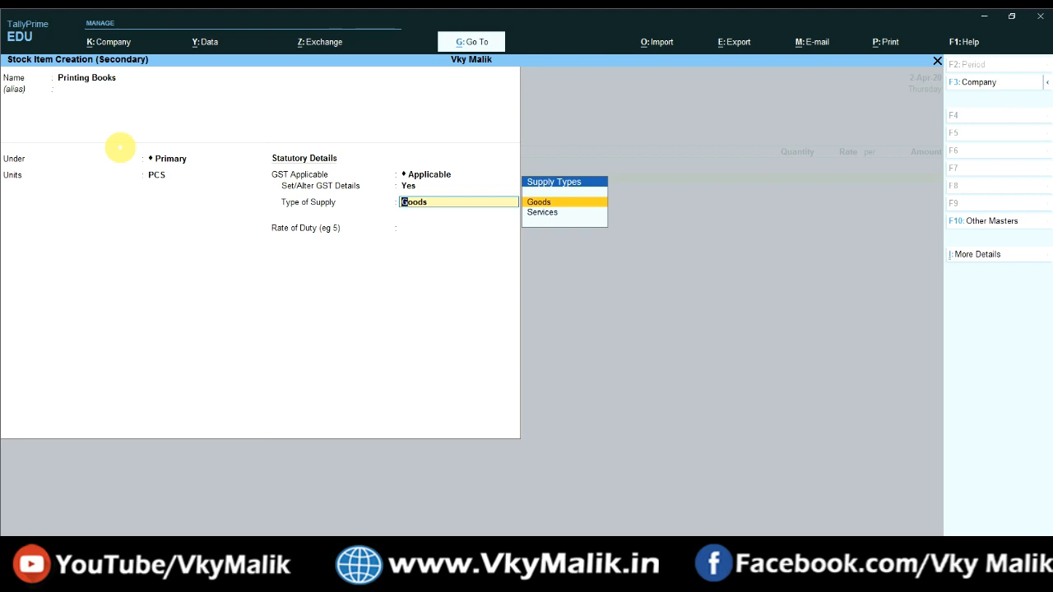
# Step: Save Printing Books as Goods at 0% duty, then enter 20 PCS at 150.00 for 3,000.00
pyautogui.press('Return')
pyautogui.press('Return')
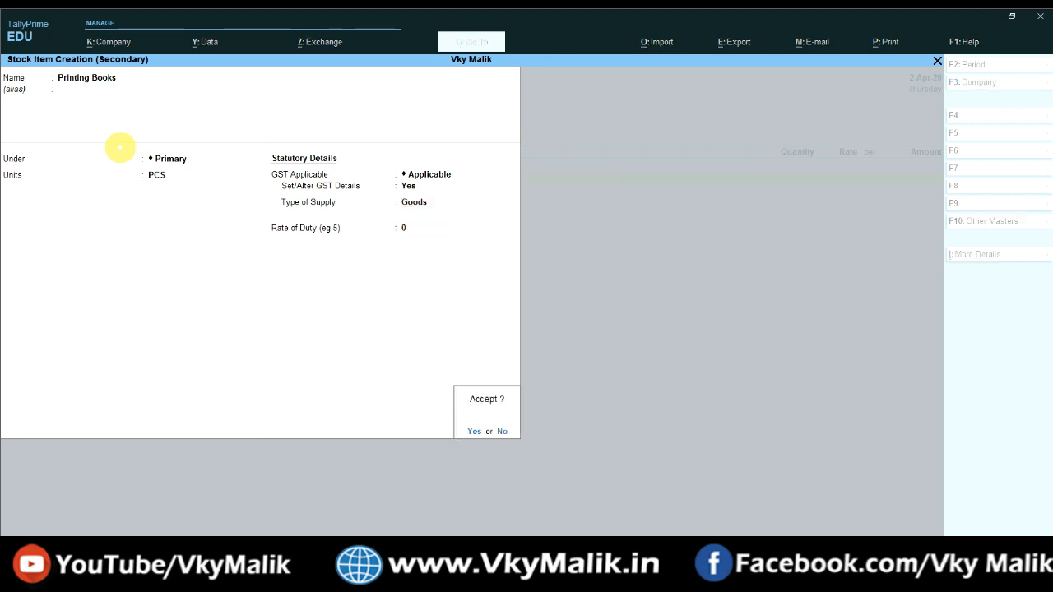
pyautogui.press('Return')
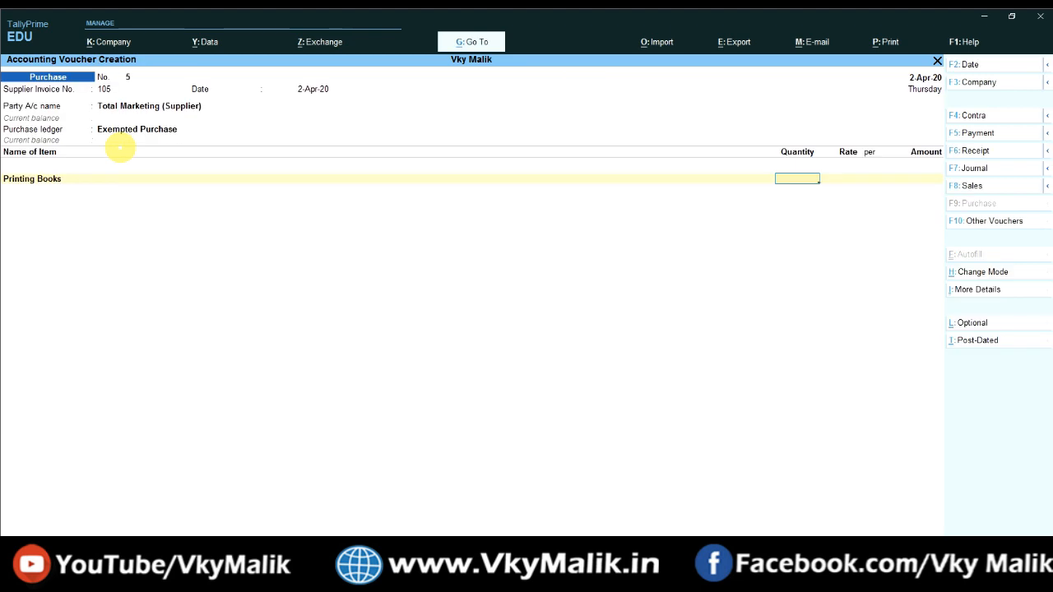
pyautogui.write('20')
pyautogui.press('Return')
pyautogui.write('150')
pyautogui.press('Return')
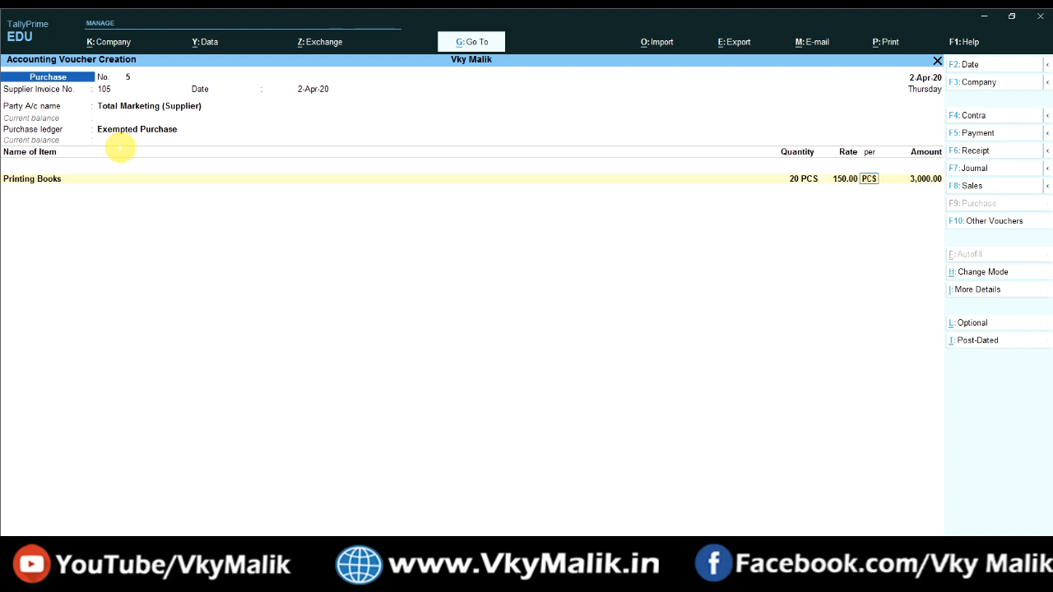
pyautogui.press('Return')
pyautogui.press('Return')
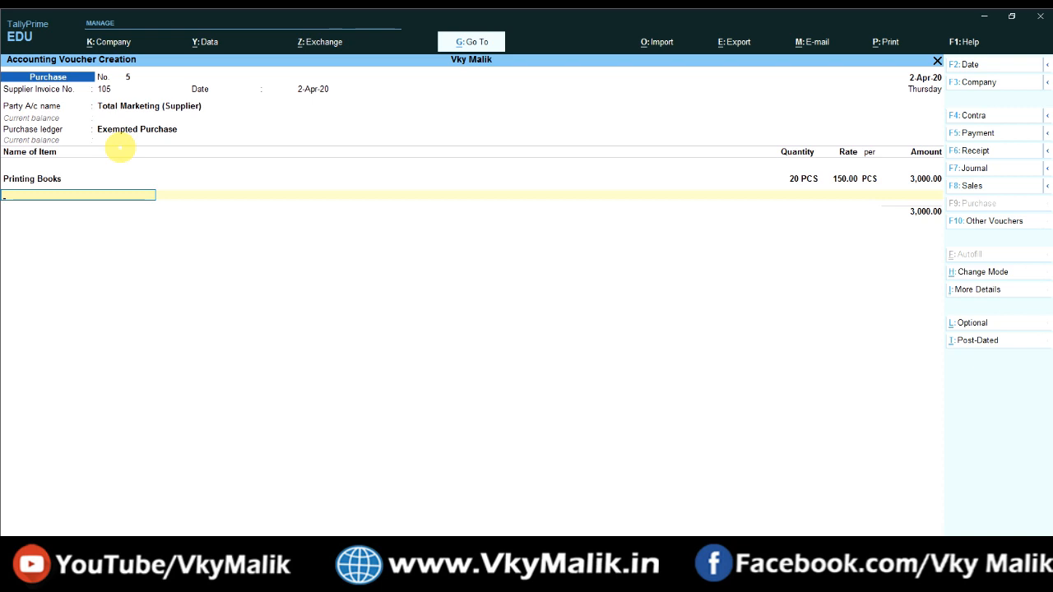
# Step: Create a stock item named Newspaper under Primary with PCS units and GST applicable
pyautogui.hotkey('alt', 'c')
pyautogui.write('N')
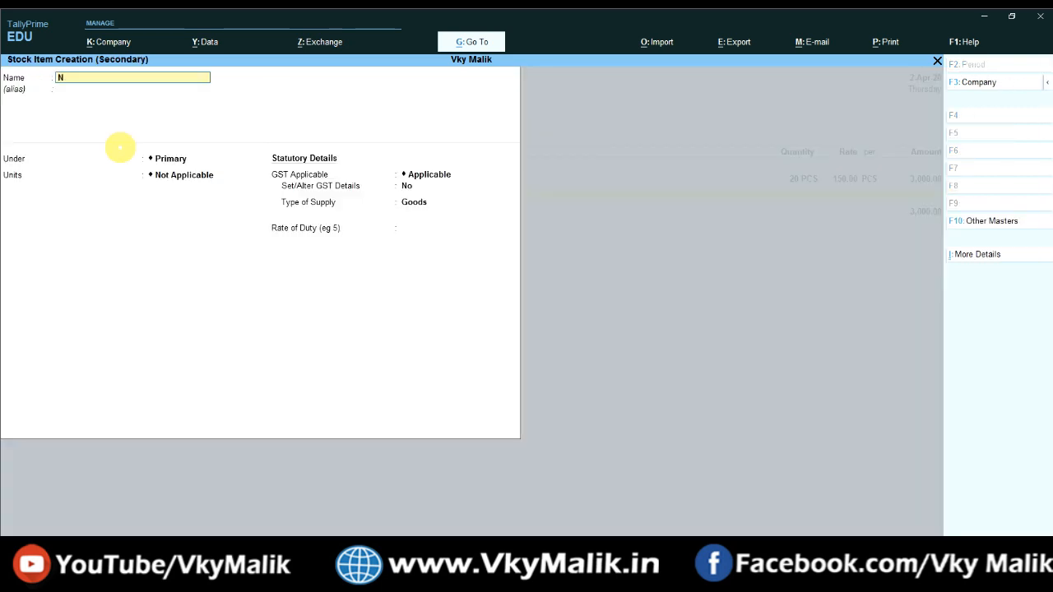
pyautogui.write('ewspaper')
pyautogui.press('Return')
pyautogui.press('Return')
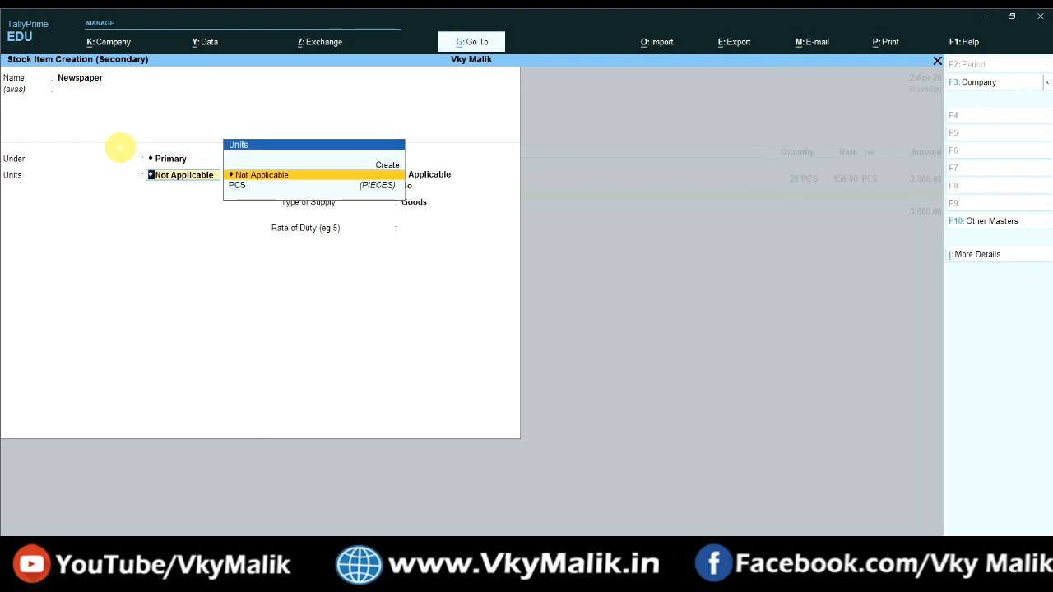
pyautogui.press('Down')
pyautogui.press('Return')
pyautogui.press('Return')
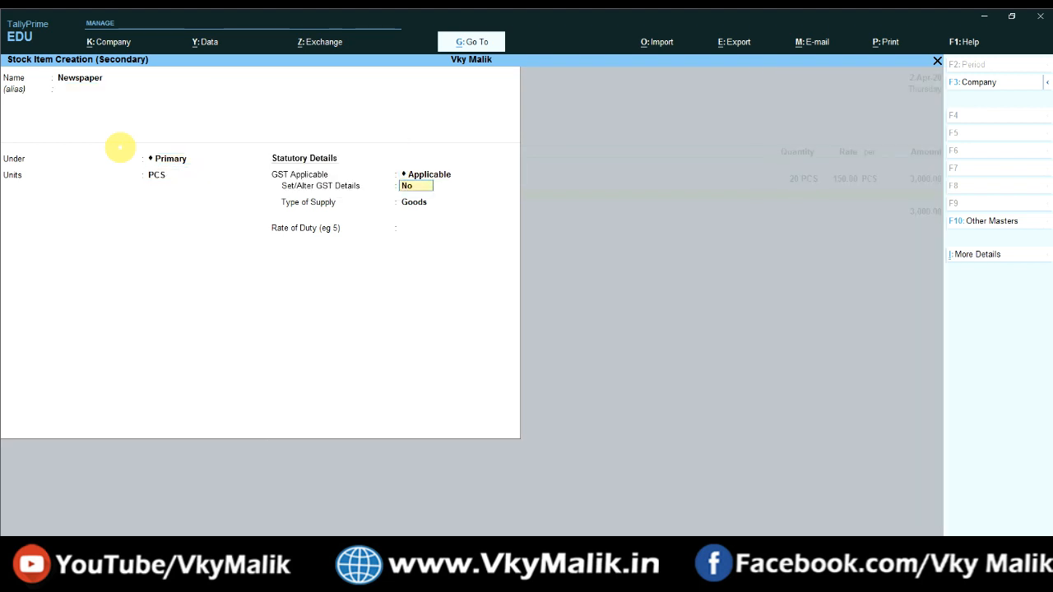
pyautogui.press('y')
# Step: Give Newspaper description Newspaper, HSN/SAC 46874 and Exempt taxability, and save it as Goods
pyautogui.press('Return')
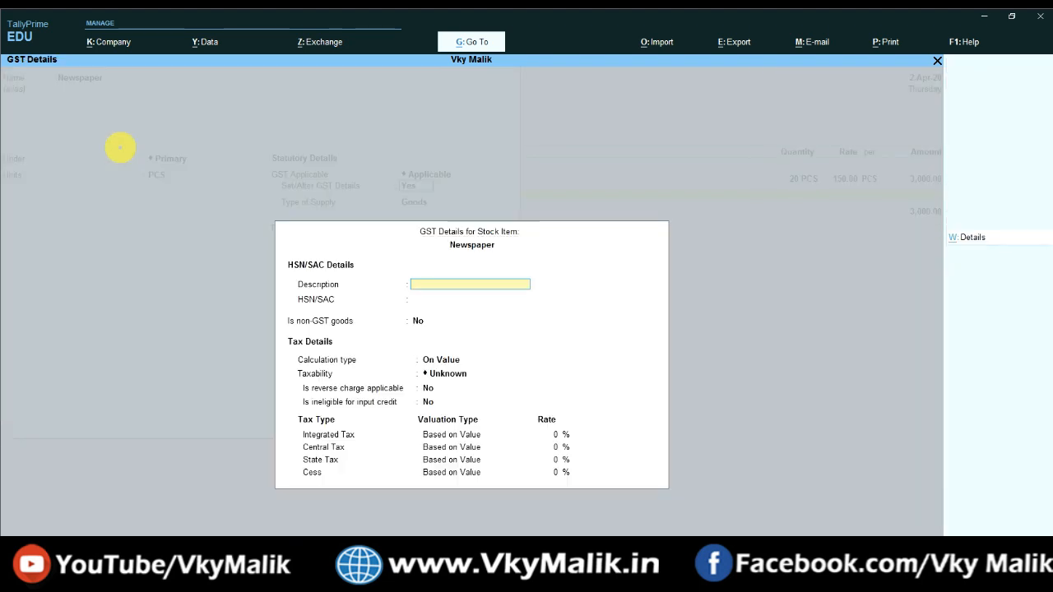
pyautogui.write('Newspaper')
pyautogui.press('Return')
pyautogui.write('46874')
pyautogui.press('Return')
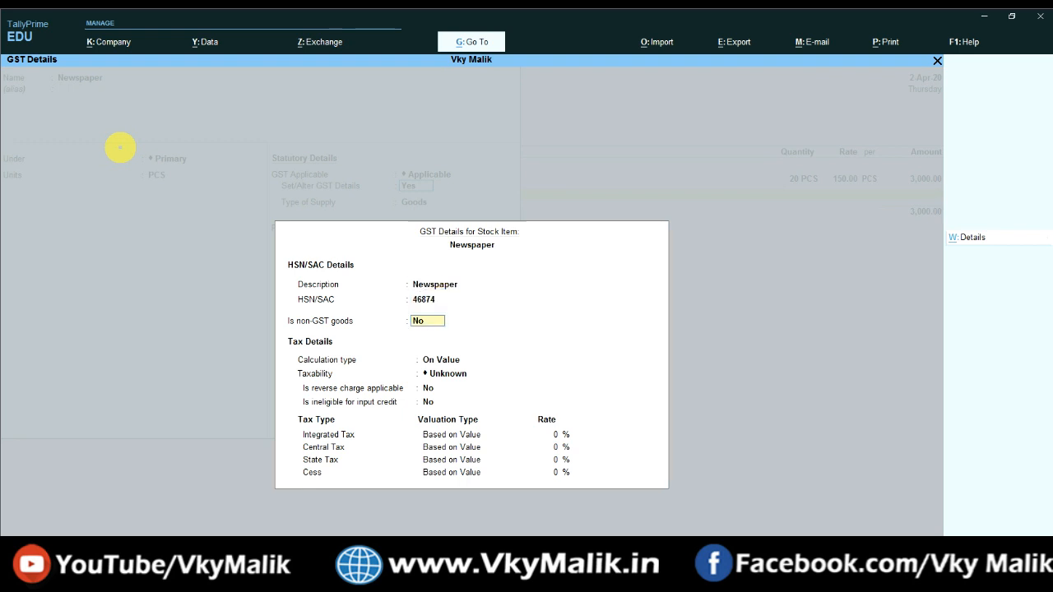
pyautogui.press('Return')
pyautogui.press('Return')
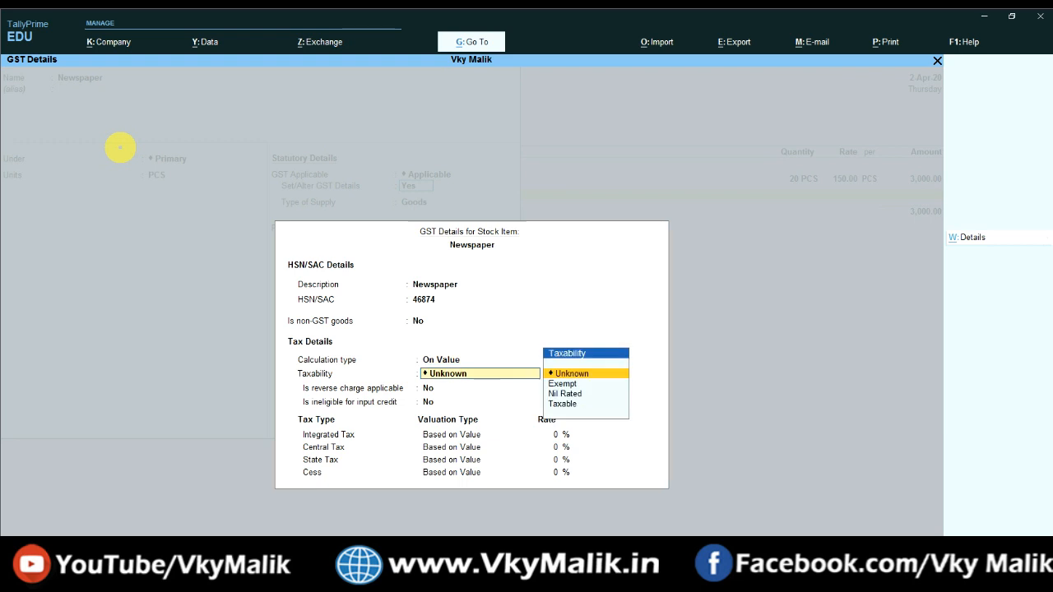
pyautogui.press('Down')
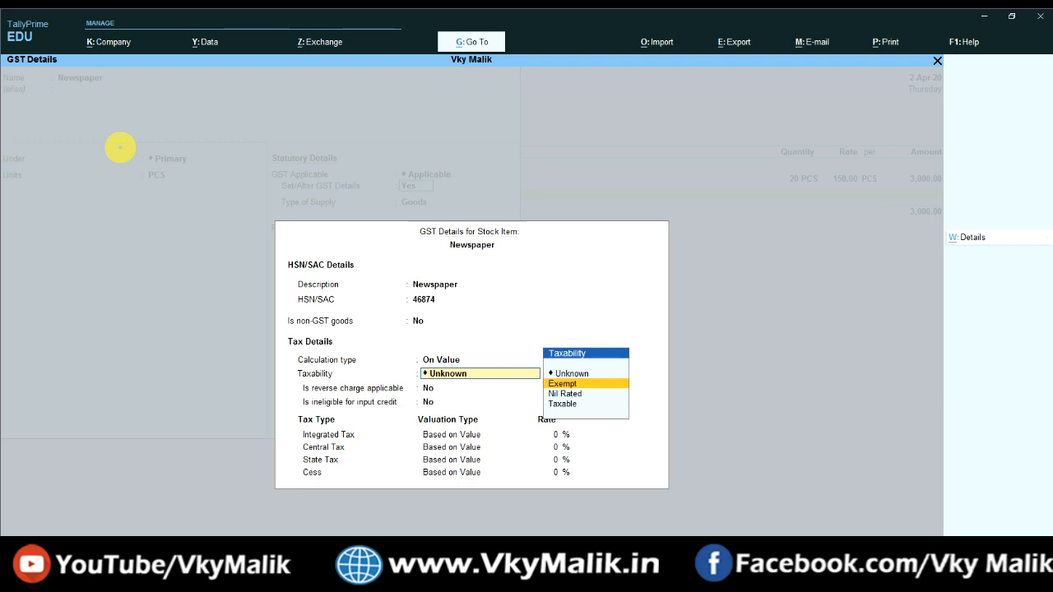
pyautogui.press('Return')
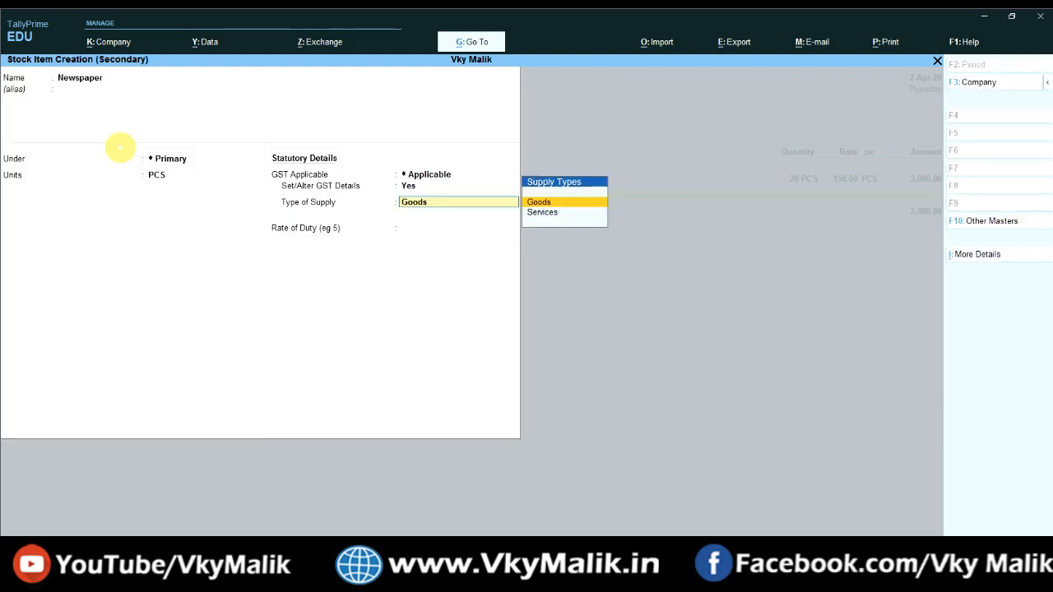
pyautogui.press('Return')
pyautogui.press('Return')
pyautogui.press('Return')
pyautogui.press('Return')
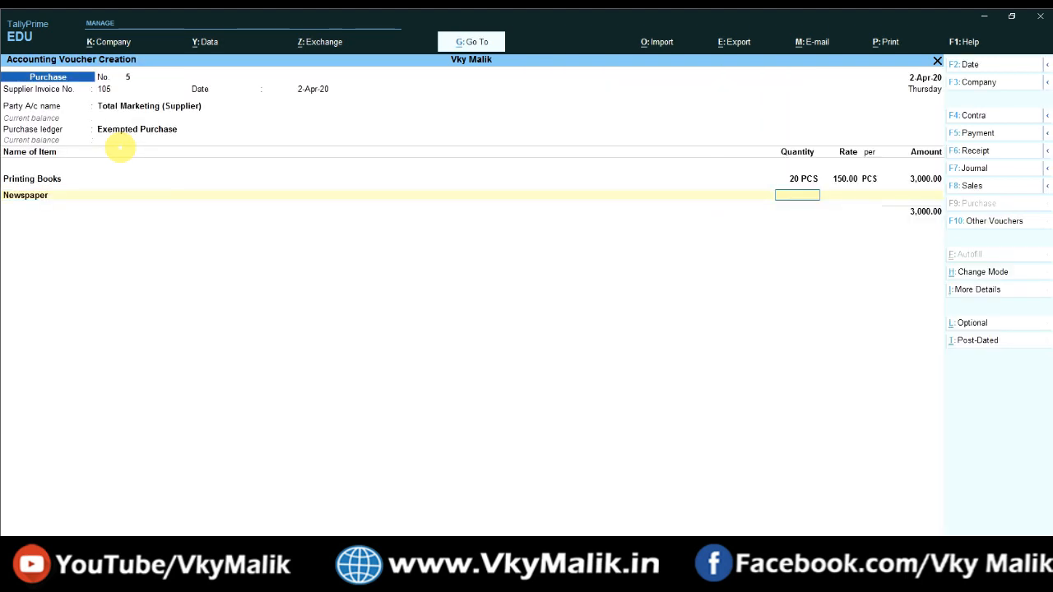
# Step: Enter Newspaper as 20 PCS at 50.00 (1,000.00), end the item list, and check the invoice image
pyautogui.write('20')
pyautogui.press('Return')
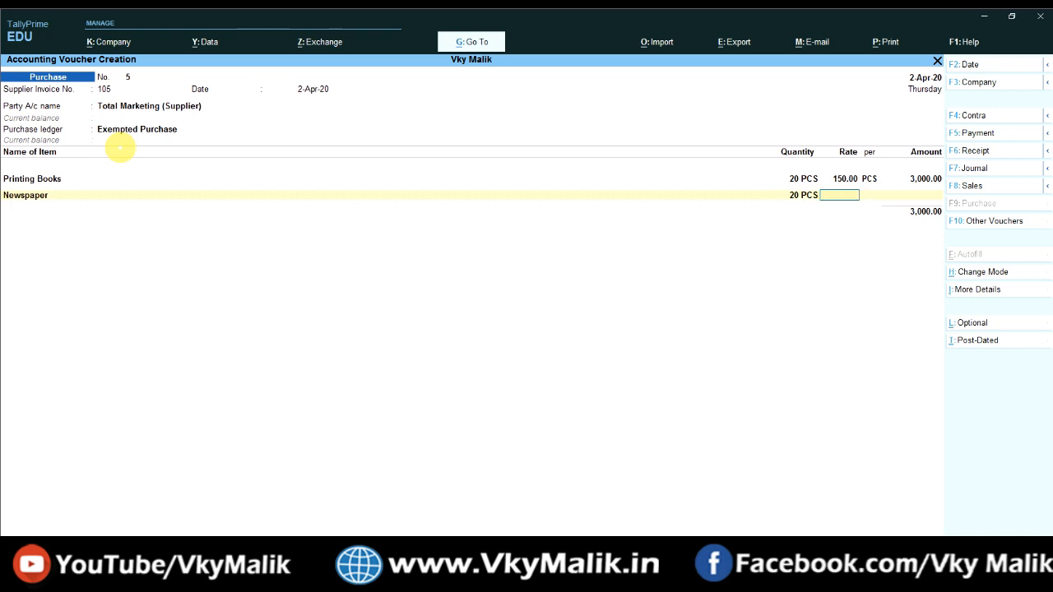
pyautogui.write('50')
pyautogui.press('Return')
pyautogui.press('Return')
pyautogui.press('Return')
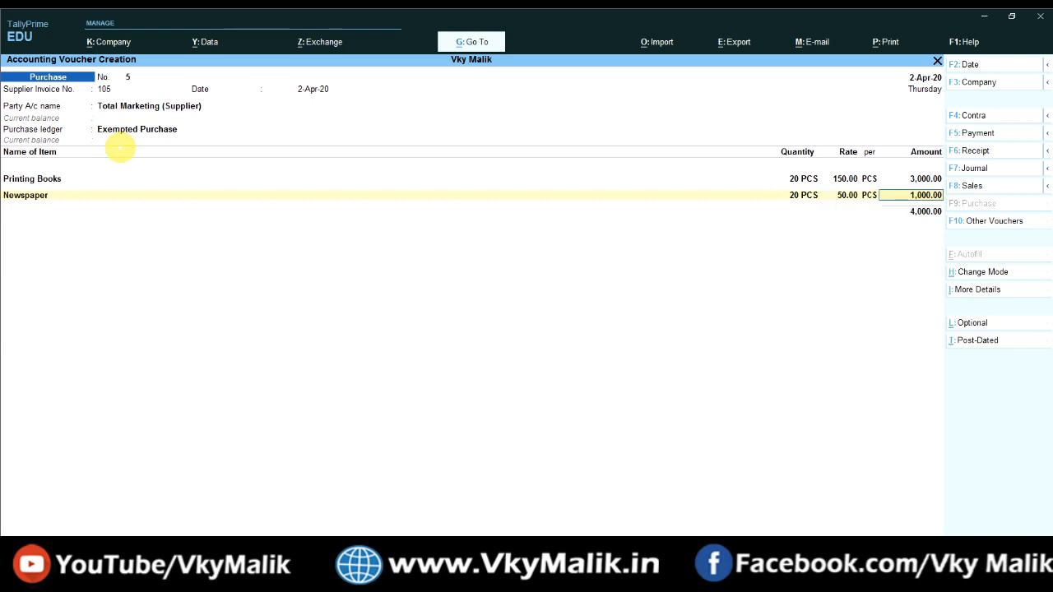
pyautogui.press('Return')
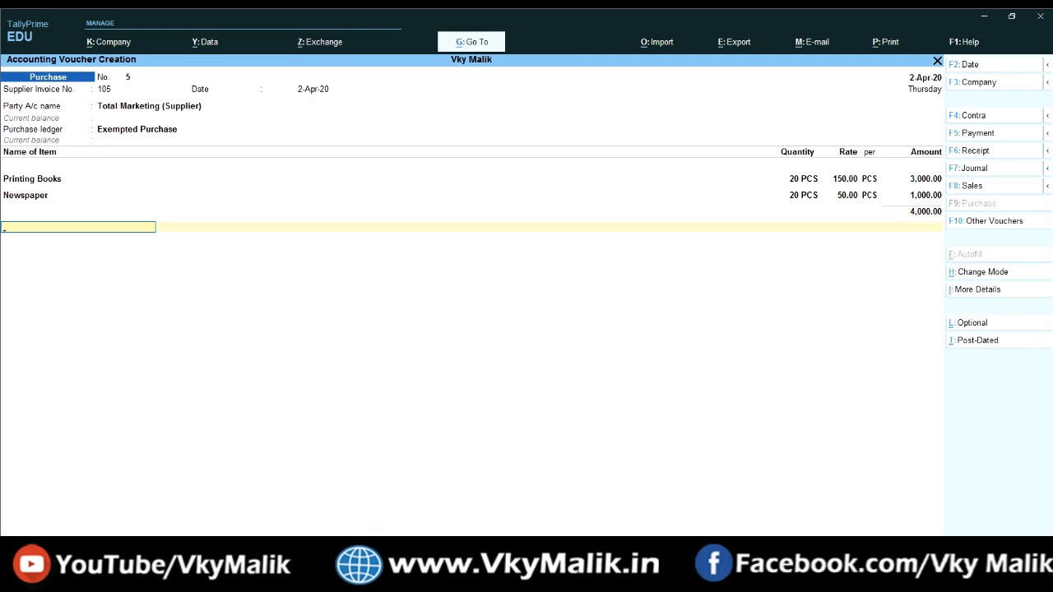
pyautogui.hotkey('alt', 'Tab')
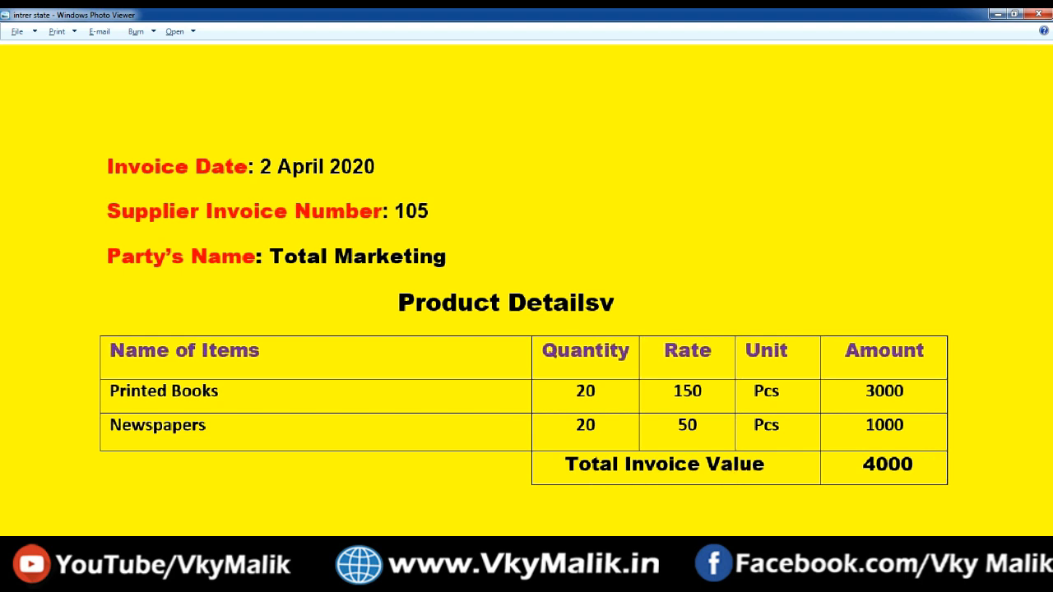
pyautogui.hotkey('alt', 'Tab')
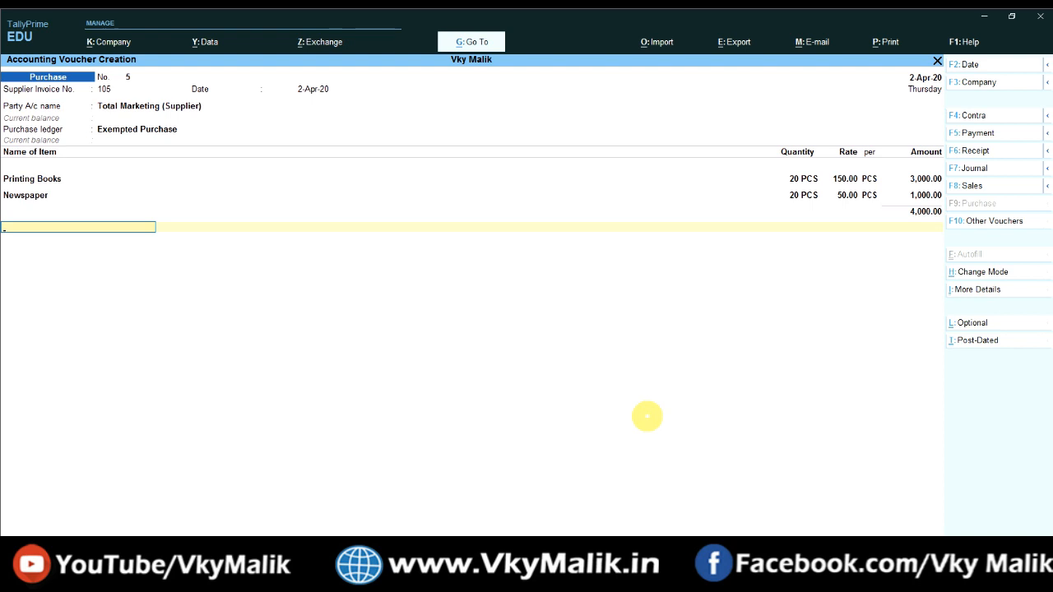
# Step: Fill the ledger rows below the items with Input CGST@ 9% and Input SGST@ 6%
pyautogui.write('Inpu')
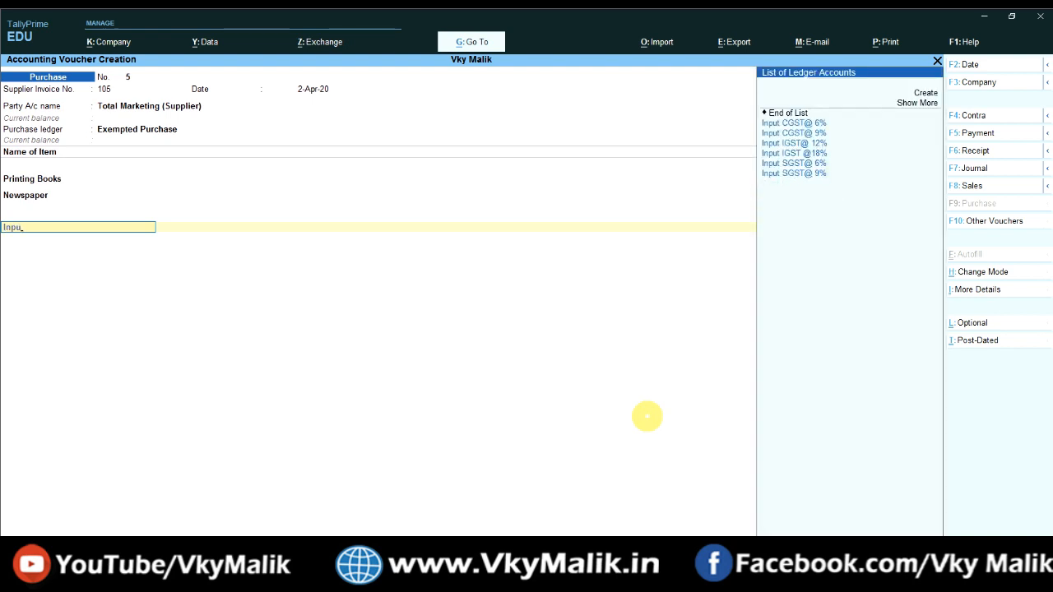
pyautogui.press('Down')
pyautogui.press('Down')
pyautogui.press('Return')
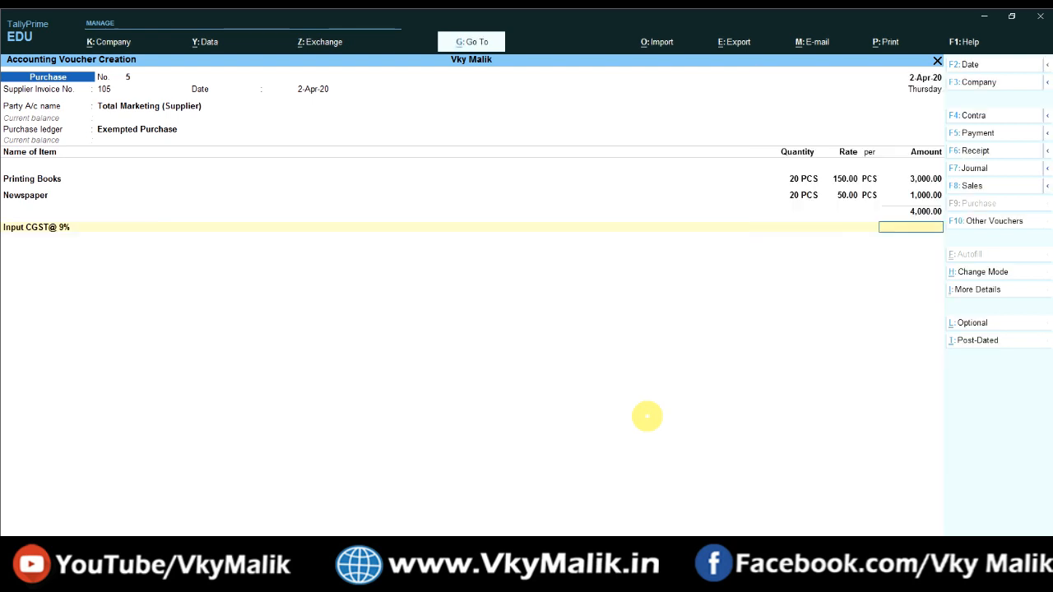
pyautogui.press('Return')
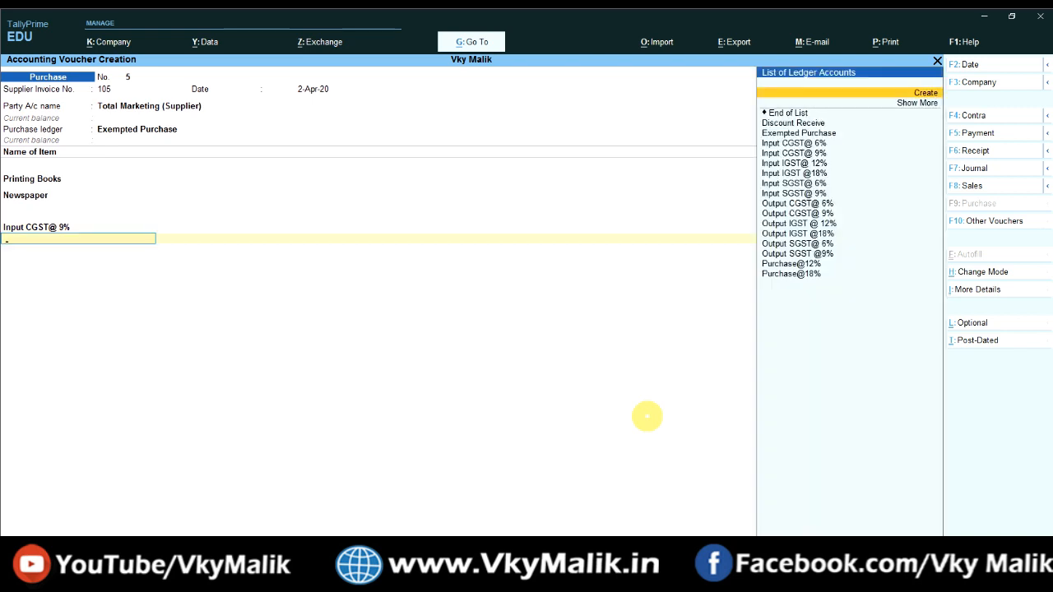
pyautogui.write('Gst')
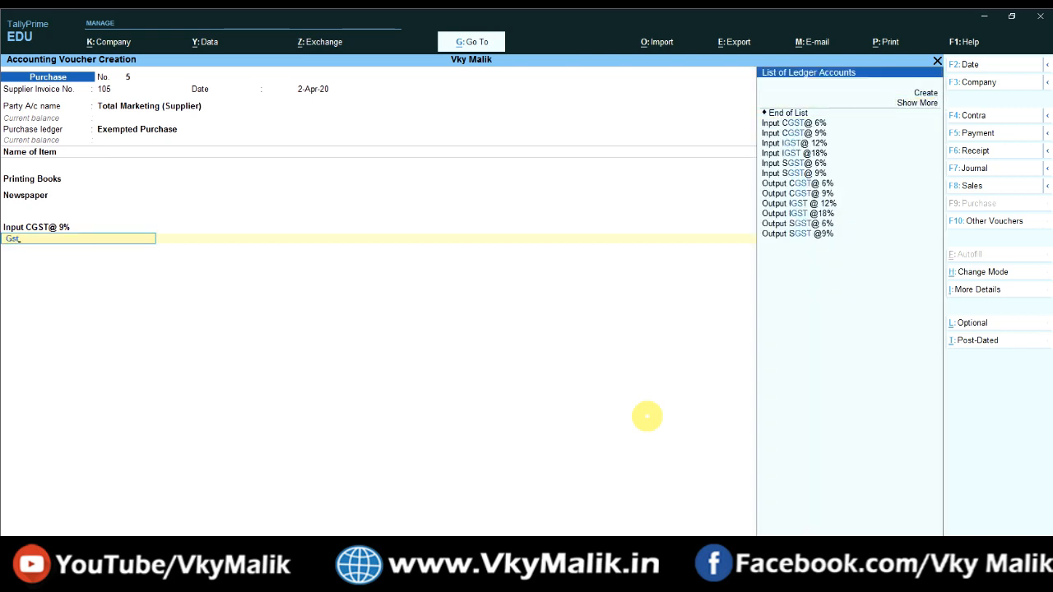
pyautogui.press('Down')
pyautogui.press('Down')
pyautogui.press('Down')
pyautogui.press('Down')
pyautogui.press('Down')
pyautogui.press('Return')
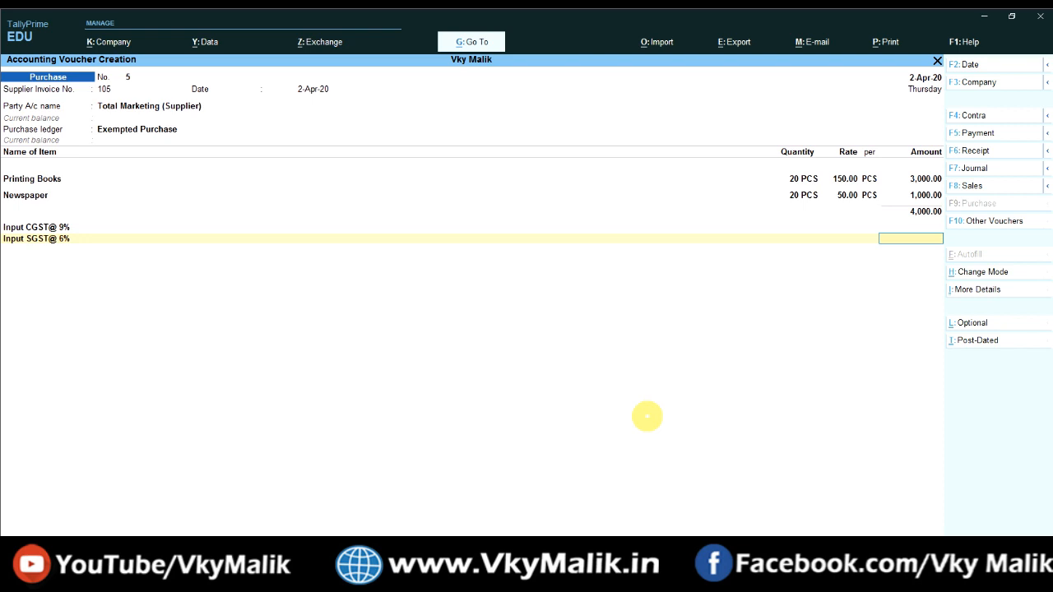
# Step: Replace both GST ledger rows with End of List, leaving the voucher at 4,000.00
pyautogui.press('BackSpace')
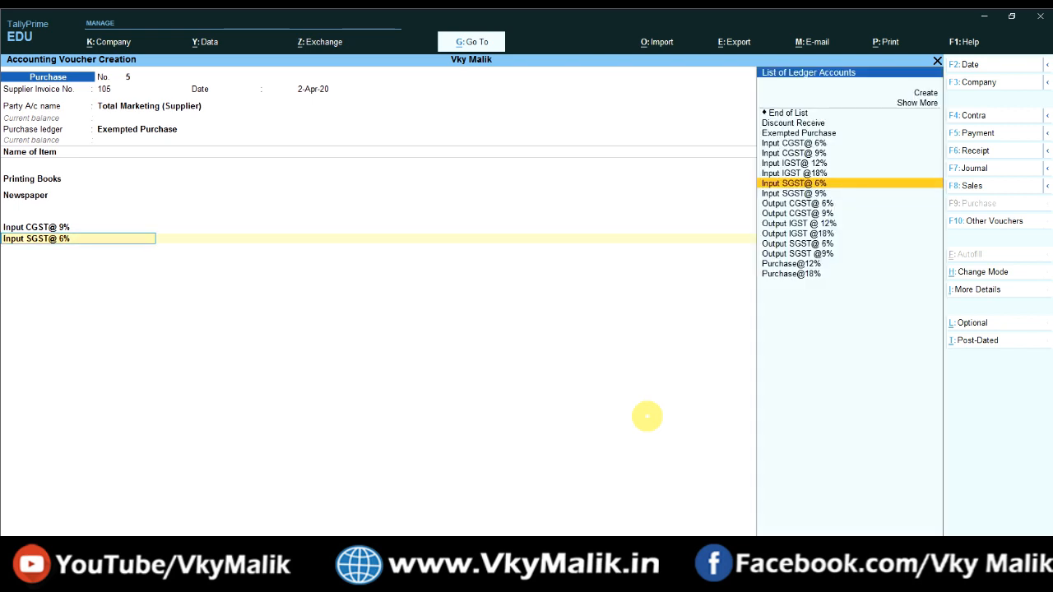
pyautogui.press('Up')
pyautogui.press('Up')
pyautogui.press('Up')
pyautogui.press('Up')
pyautogui.press('Up')
pyautogui.press('Up')
pyautogui.press('Up')
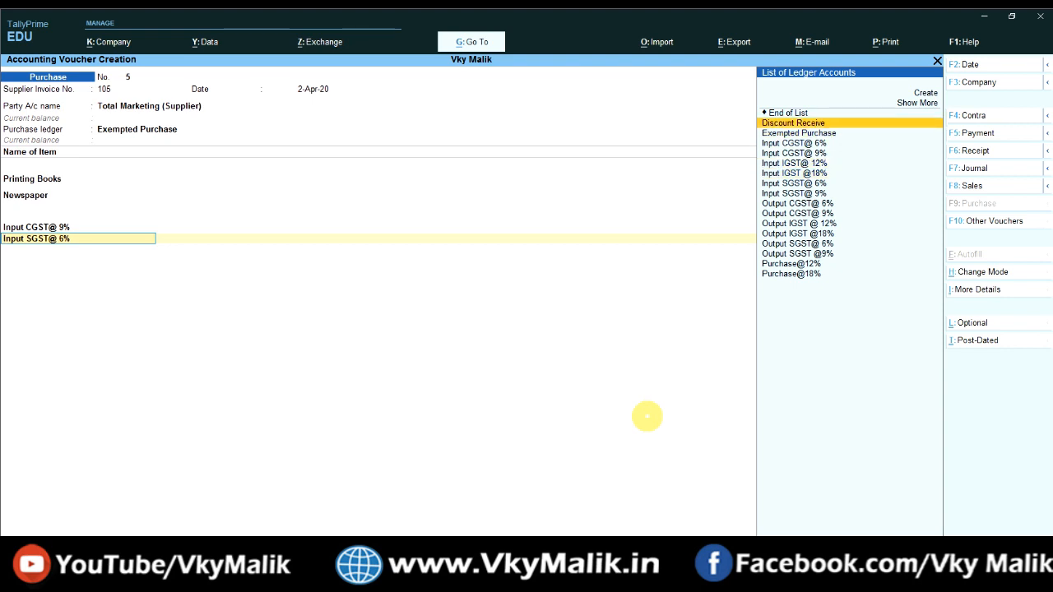
pyautogui.press('Return')
pyautogui.press('BackSpace')
pyautogui.press('Up')
pyautogui.press('Up')
pyautogui.press('Up')
pyautogui.press('Up')
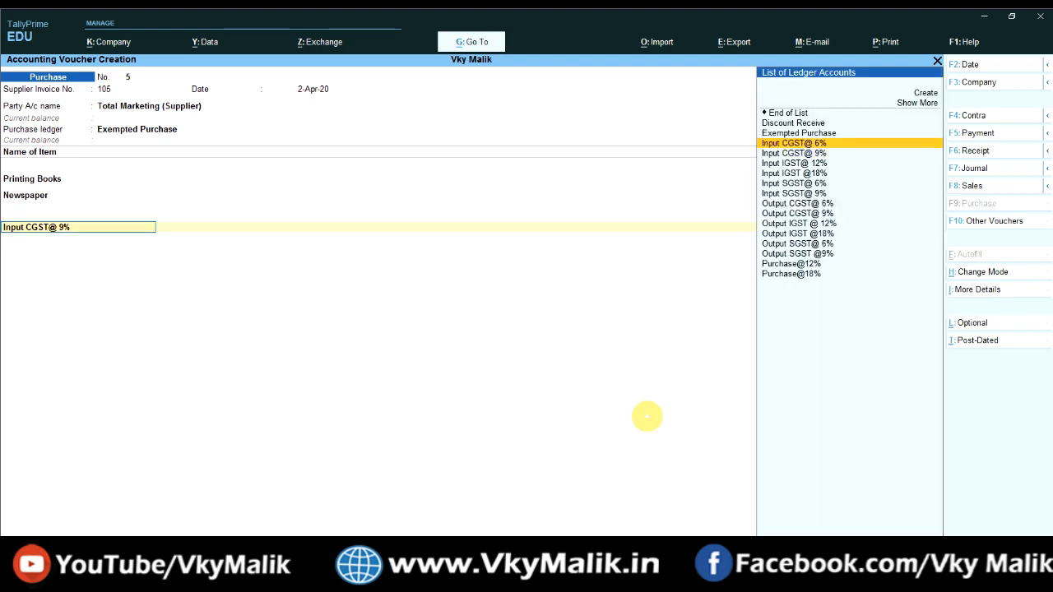
pyautogui.press('Return')
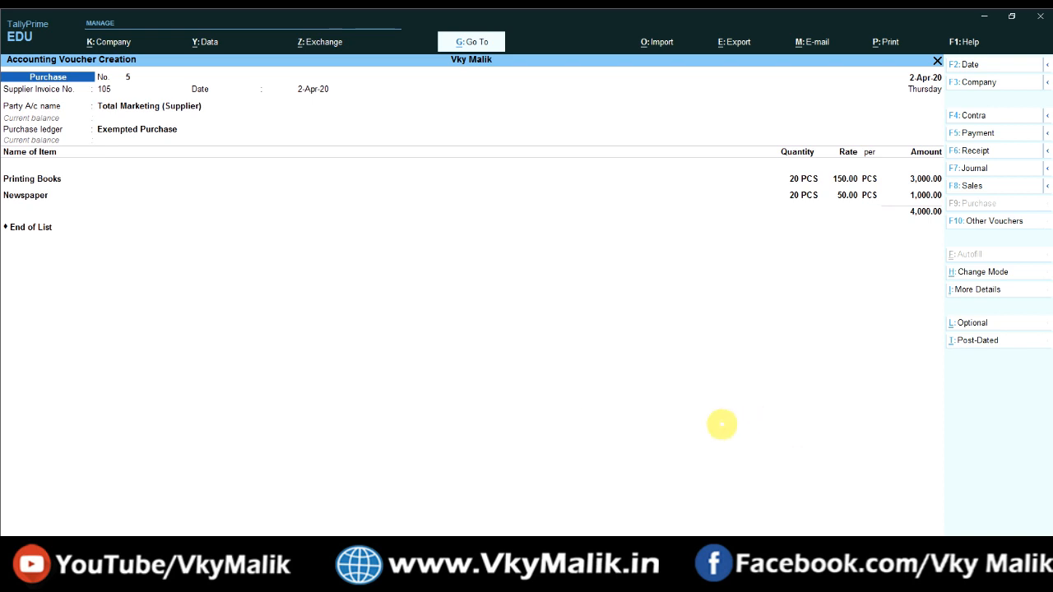
# Step: Check the GST Tax Analysis details show 4,000.00 as Purchase Exempt, then save voucher 5
pyautogui.hotkey('ctrl', 'i')
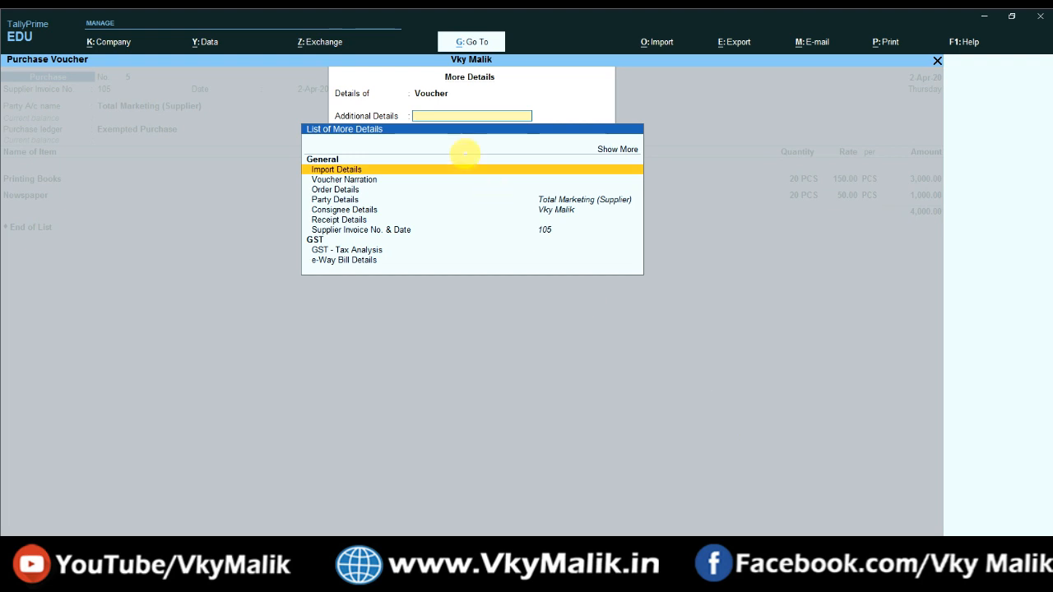
pyautogui.press('Down')
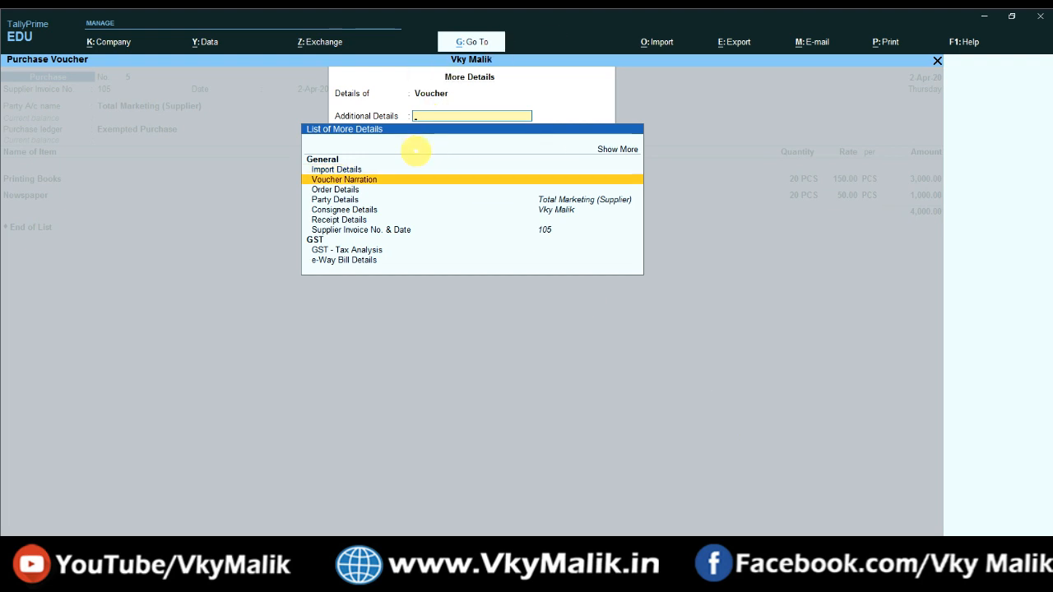
pyautogui.press('Down')
pyautogui.press('Down')
pyautogui.press('Down')
pyautogui.press('Down')
pyautogui.press('Down')
pyautogui.press('Down')
pyautogui.click(367, 250)
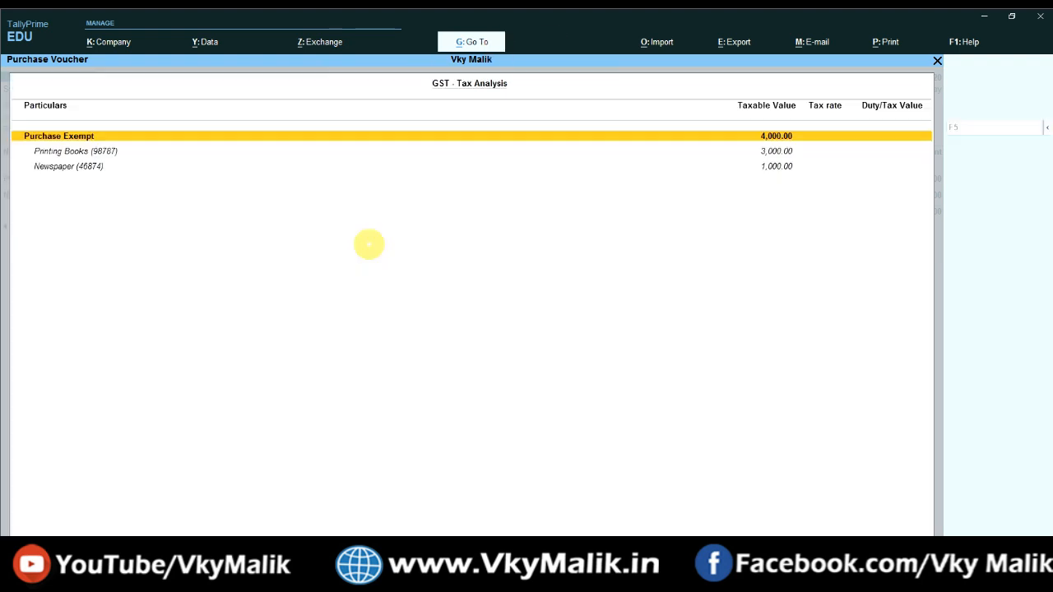
pyautogui.hotkey('alt', 'f5')
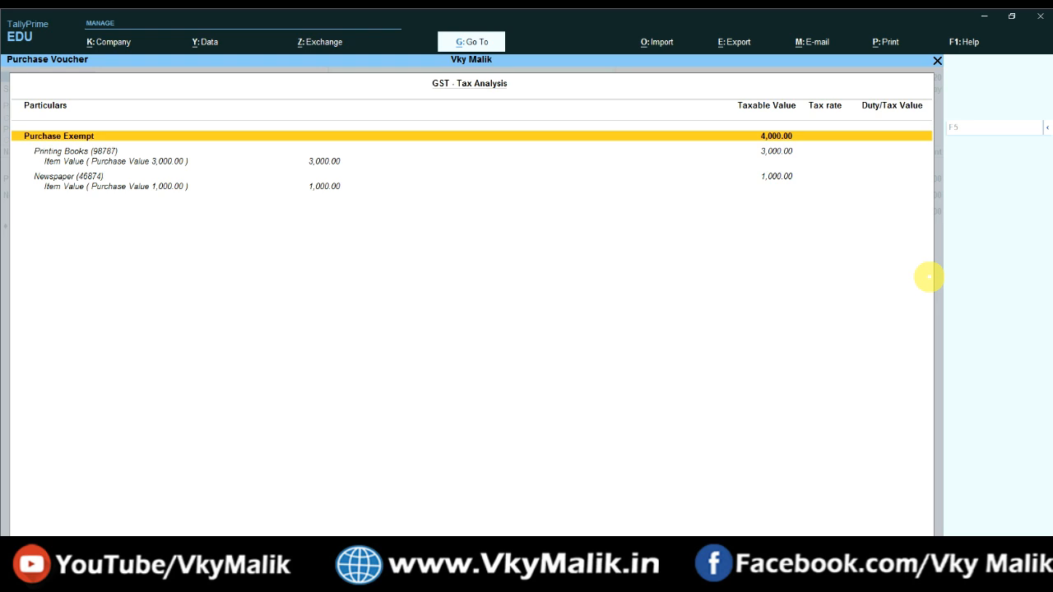
pyautogui.press('Escape')
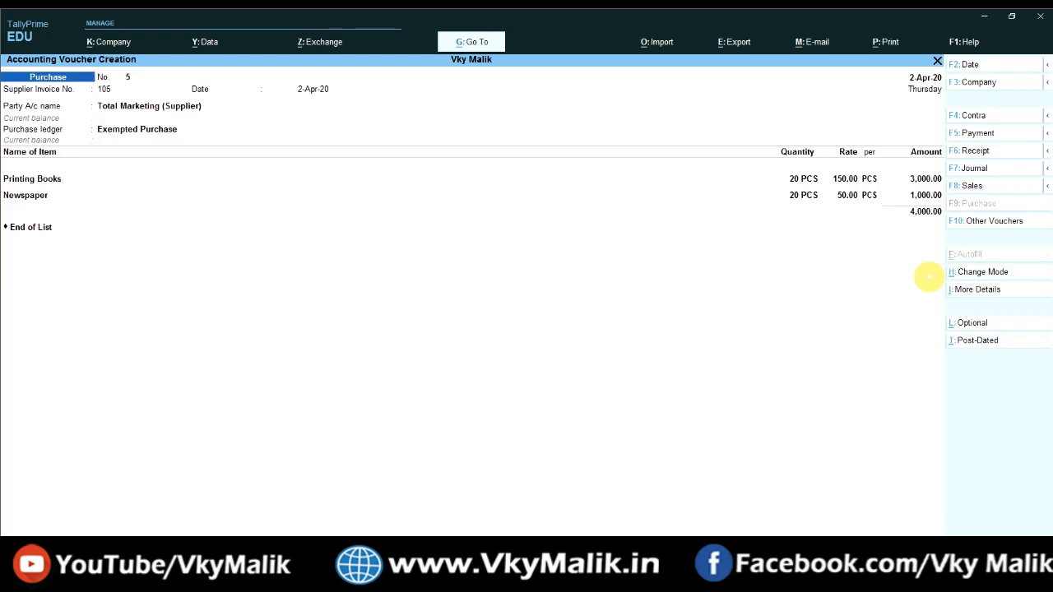
pyautogui.hotkey('ctrl', 'a')
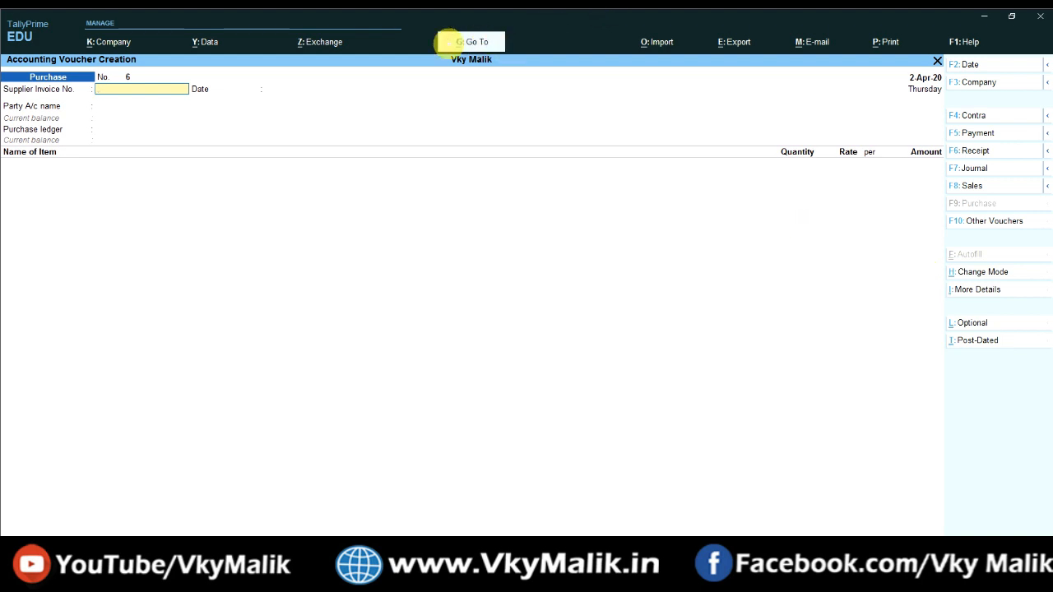
# Step: Open GSTR-2 from GST Reports and drill into Nil Rated Invoices - 7 (Summary)
pyautogui.click(469, 41)
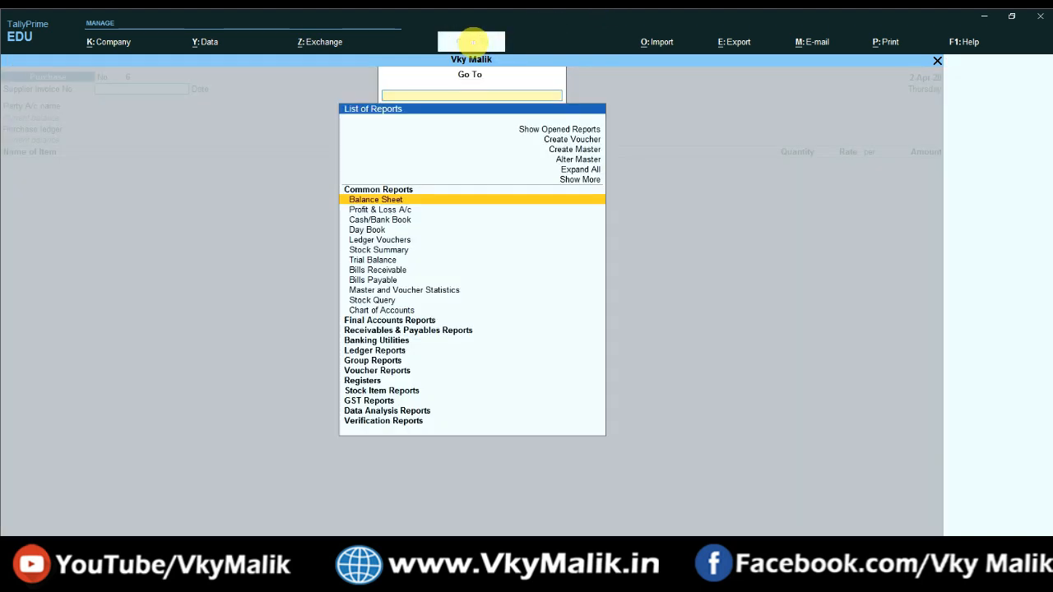
pyautogui.press('Down')
pyautogui.press('Down')
pyautogui.press('Down')
pyautogui.press('Down')
pyautogui.press('Down')
pyautogui.press('Down')
pyautogui.press('Down')
pyautogui.press('Down')
pyautogui.press('Down')
pyautogui.press('Down')
pyautogui.press('Down')
pyautogui.press('Down')
pyautogui.press('Down')
pyautogui.press('Down')
pyautogui.press('Down')
pyautogui.press('Down')
pyautogui.press('Down')
pyautogui.press('Down')
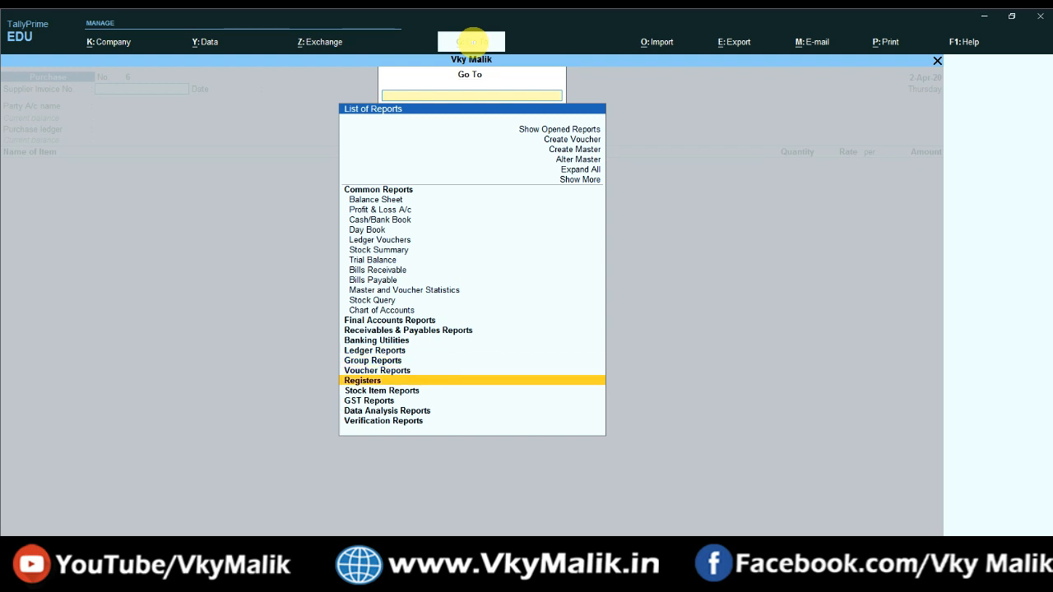
pyautogui.press('Down')
pyautogui.press('Down')
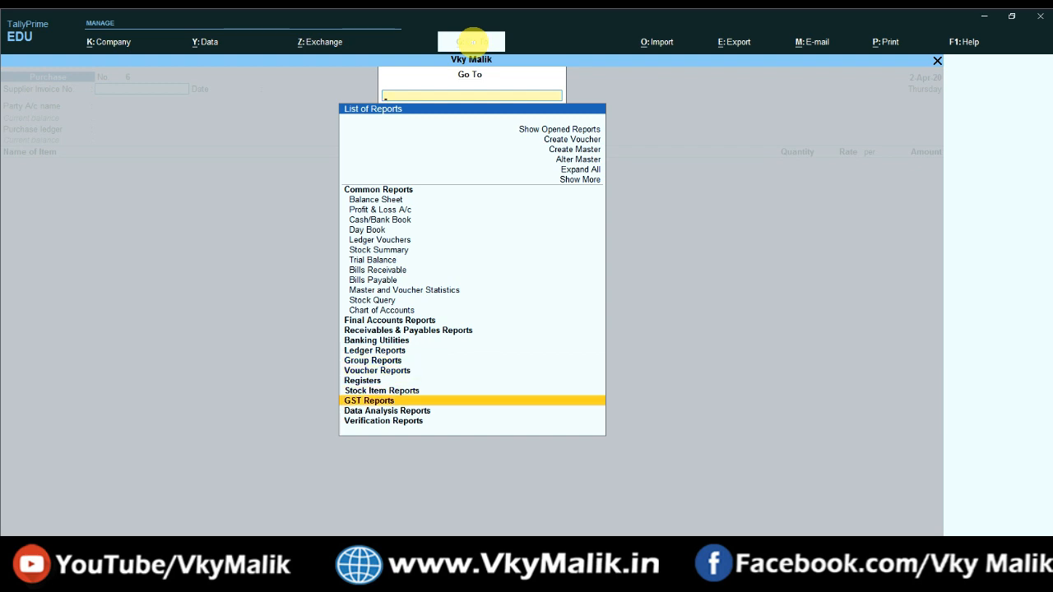
pyautogui.press('Return')
pyautogui.press('Down')
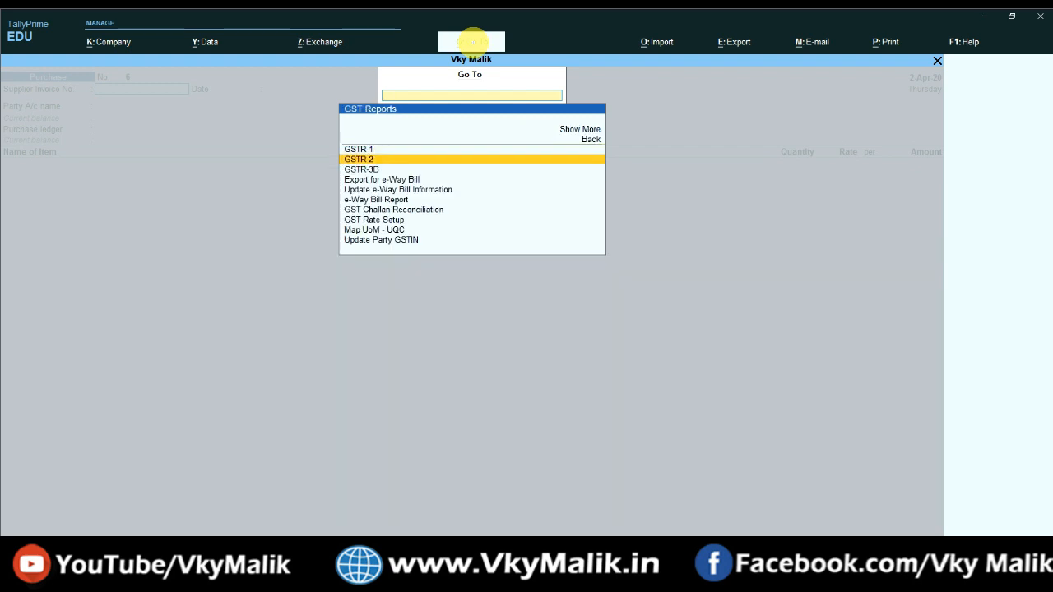
pyautogui.press('Return')
pyautogui.press('Down')
pyautogui.press('Down')
pyautogui.press('Down')
pyautogui.press('Down')
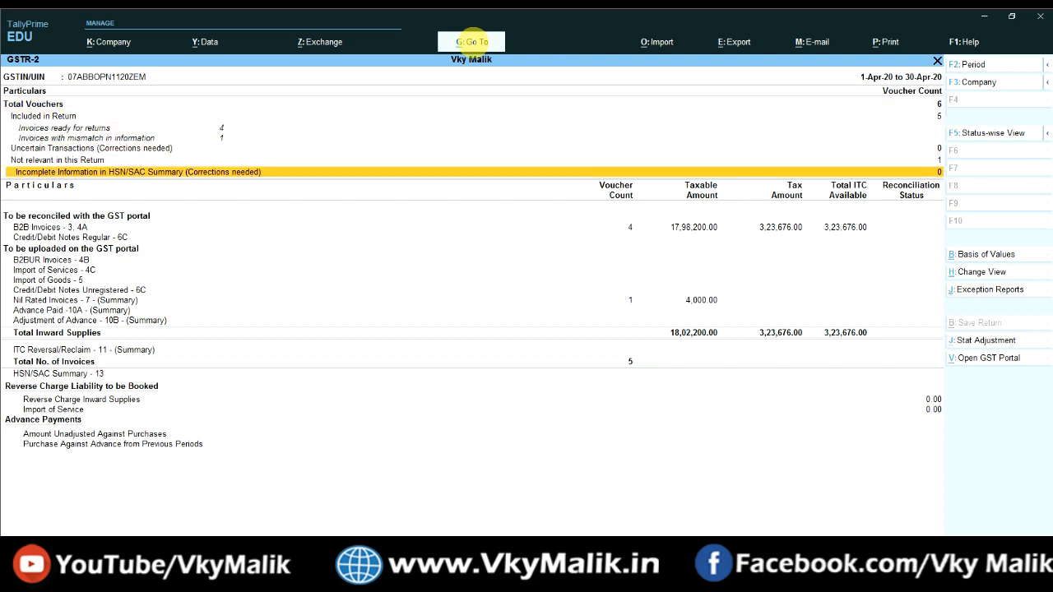
pyautogui.press('Down')
pyautogui.press('Down')
pyautogui.press('Down')
pyautogui.press('Down')
pyautogui.press('Down')
pyautogui.press('Down')
pyautogui.press('Down')
pyautogui.press('Down')
pyautogui.press('Up')
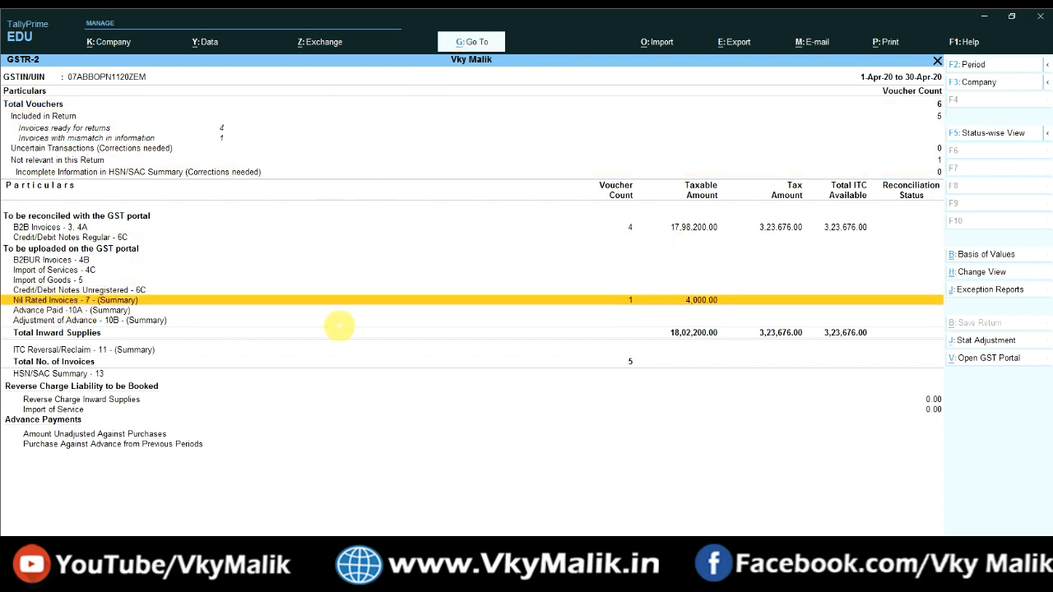
pyautogui.press('Return')
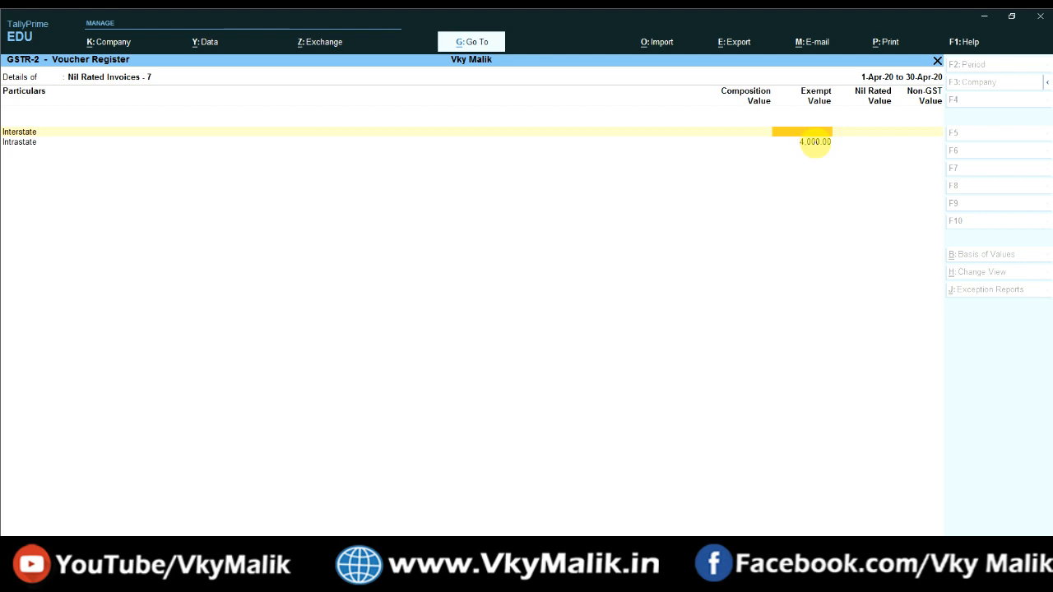
# Step: Drill from the Intrastate exempt value into the Total Marketing purchase voucher and back
pyautogui.click(814, 141)
pyautogui.click(815, 143)
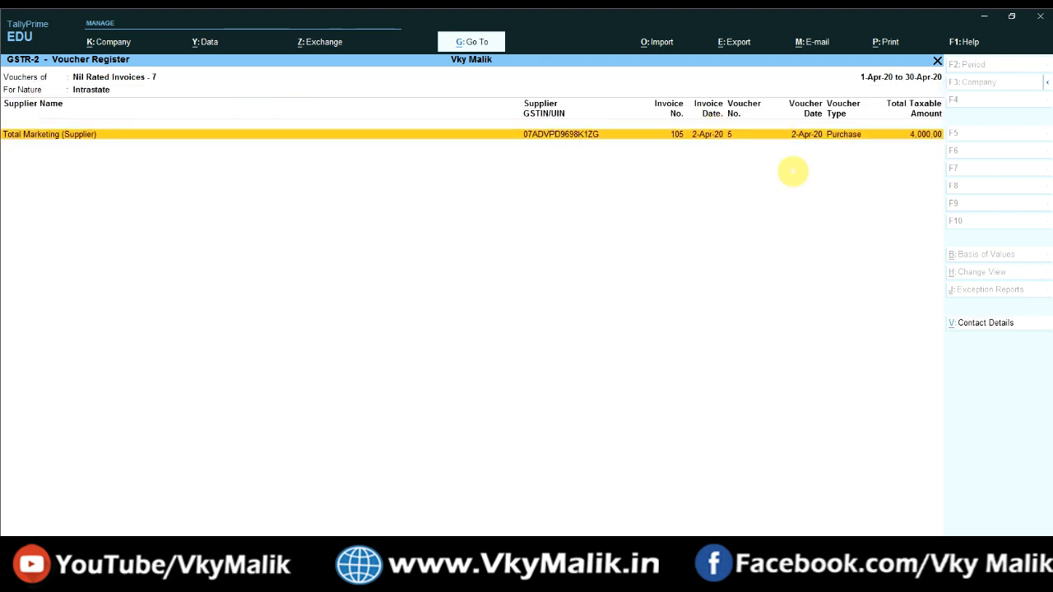
pyautogui.press('Return')
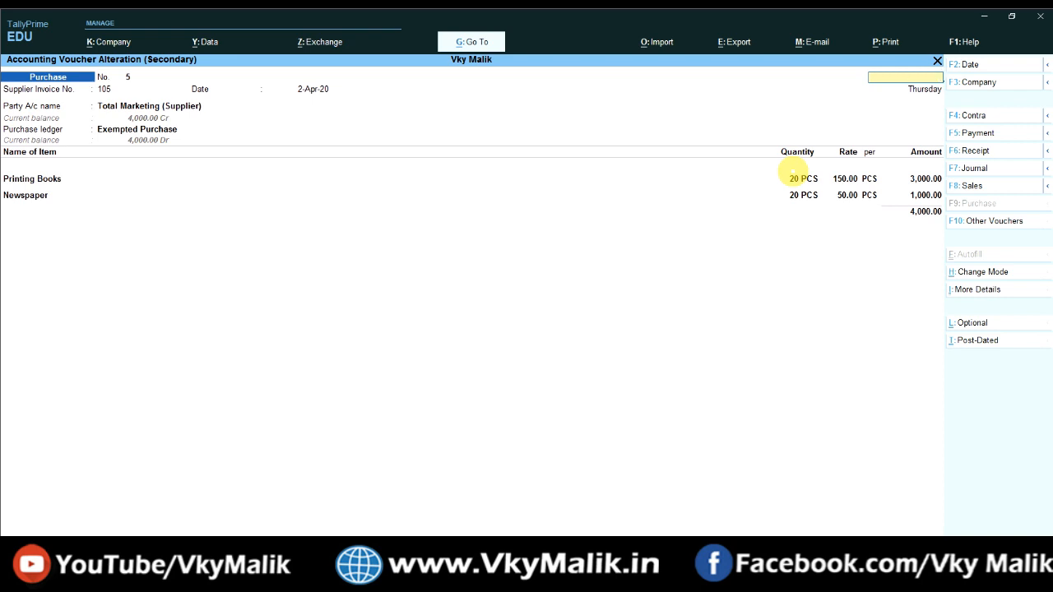
pyautogui.press('Escape')
pyautogui.press('Escape')
pyautogui.press('Escape')
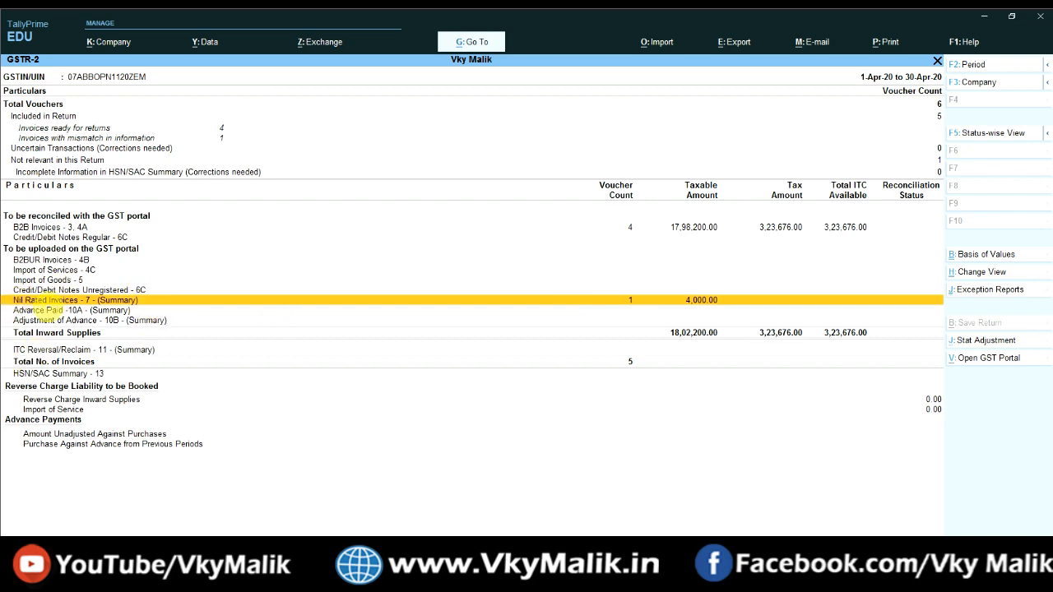
# Step: Close GSTR-2 and the blank voucher 6 screen to return to the Gateway of Tally
pyautogui.click(708, 299)
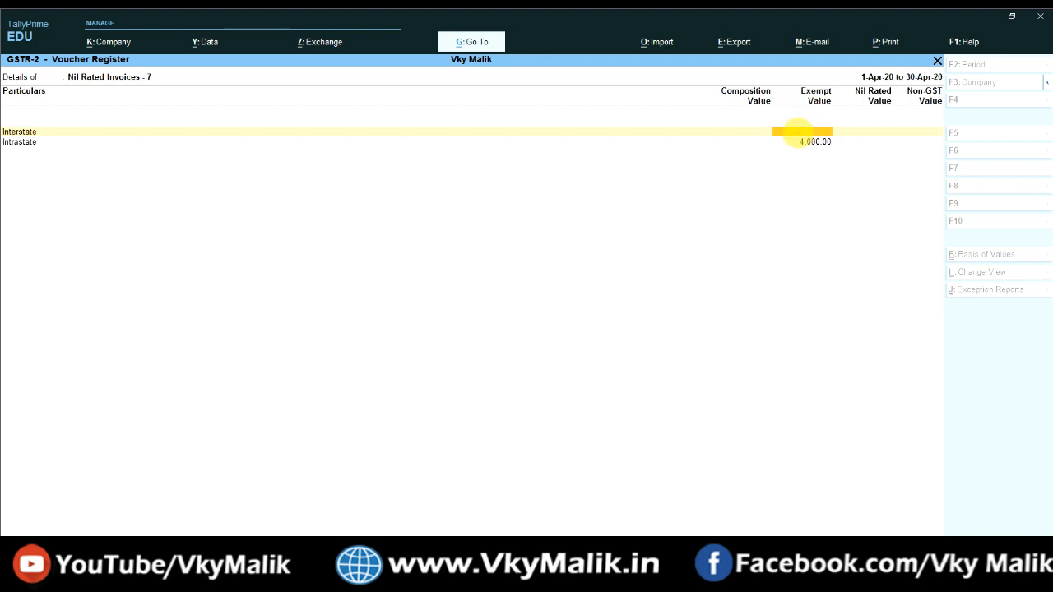
pyautogui.press('Escape')
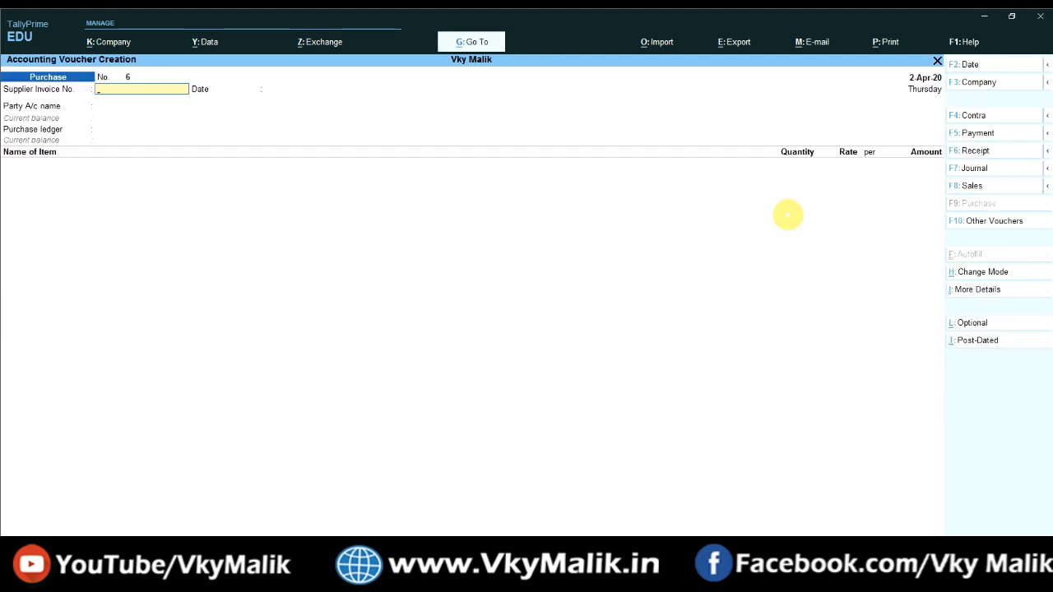
pyautogui.press('Escape')
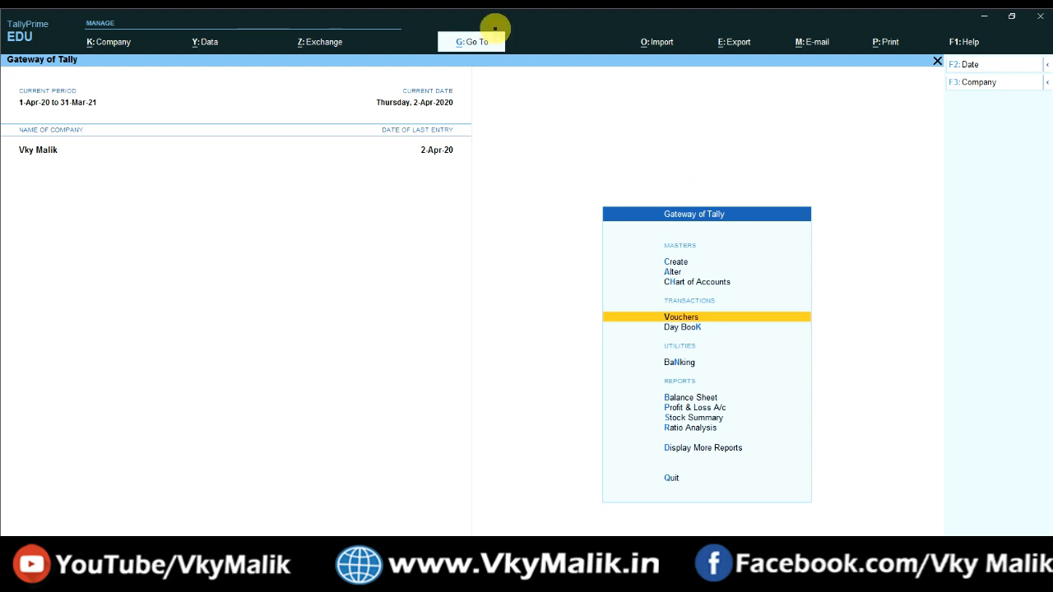
pyautogui.click(474, 42)
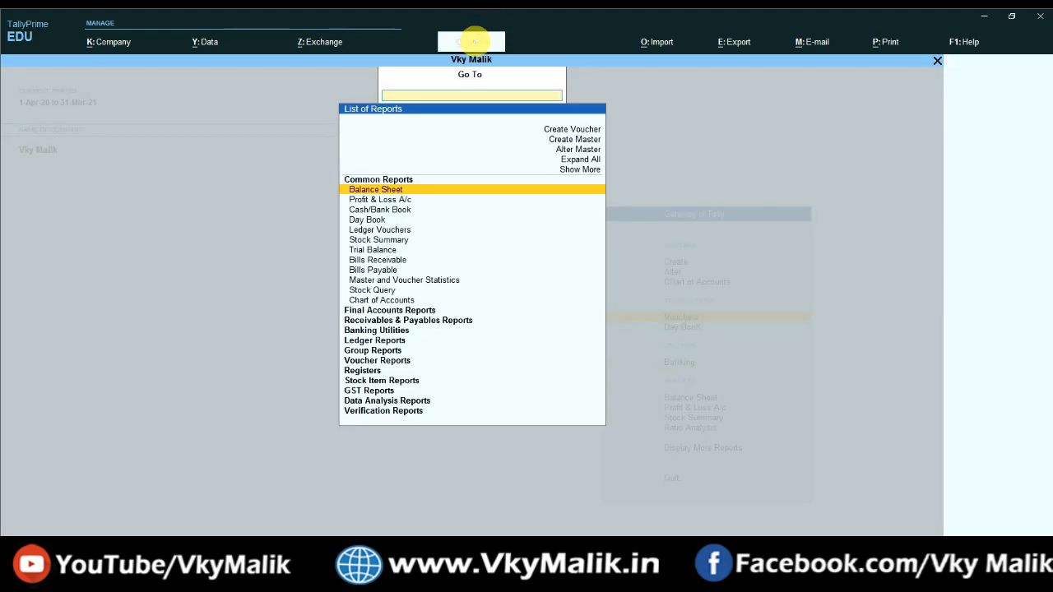
# Step: Open GSTR-3B, expand row 5 to confirm the 4,000.00 exempt inward supply, and return to Gateway
pyautogui.press('Down')
pyautogui.press('Down')
pyautogui.press('Down')
pyautogui.press('Down')
pyautogui.press('Down')
pyautogui.press('Down')
pyautogui.press('Down')
pyautogui.press('Down')
pyautogui.press('Down')
pyautogui.press('Down')
pyautogui.press('Down')
pyautogui.press('Down')
pyautogui.press('Down')
pyautogui.press('Down')
pyautogui.press('Down')
pyautogui.press('Down')
pyautogui.press('Down')
pyautogui.press('Down')
pyautogui.press('Down')
pyautogui.press('Down')
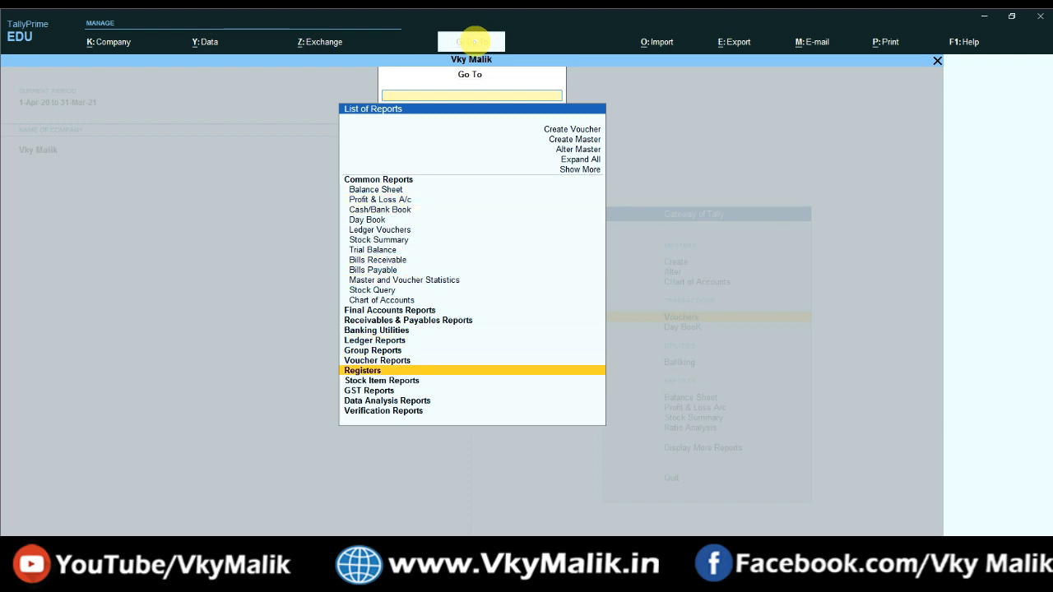
pyautogui.press('Return')
pyautogui.press('Down')
pyautogui.press('Down')
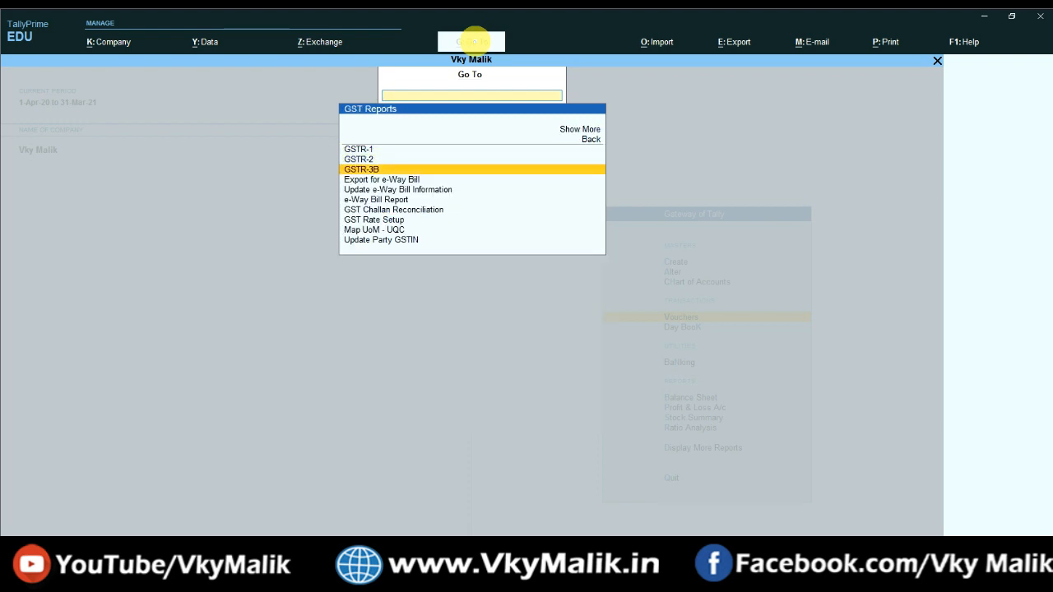
pyautogui.press('Return')
pyautogui.press('Down')
pyautogui.press('Down')
pyautogui.press('Down')
pyautogui.press('Down')
pyautogui.press('Down')
pyautogui.press('Down')
pyautogui.press('Down')
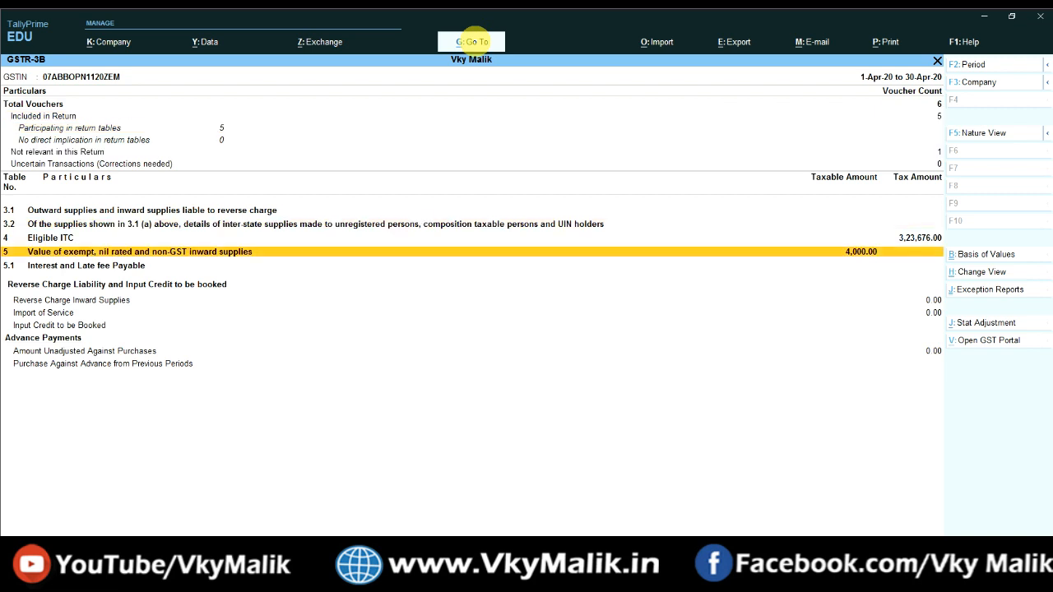
pyautogui.hotkey('shift', 'Return')
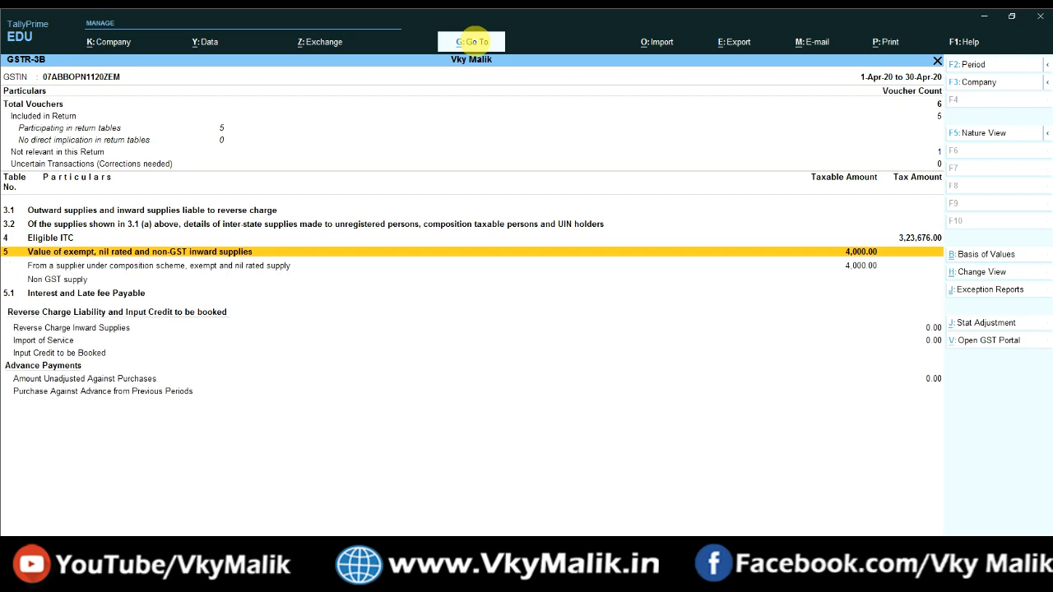
pyautogui.press('Down')
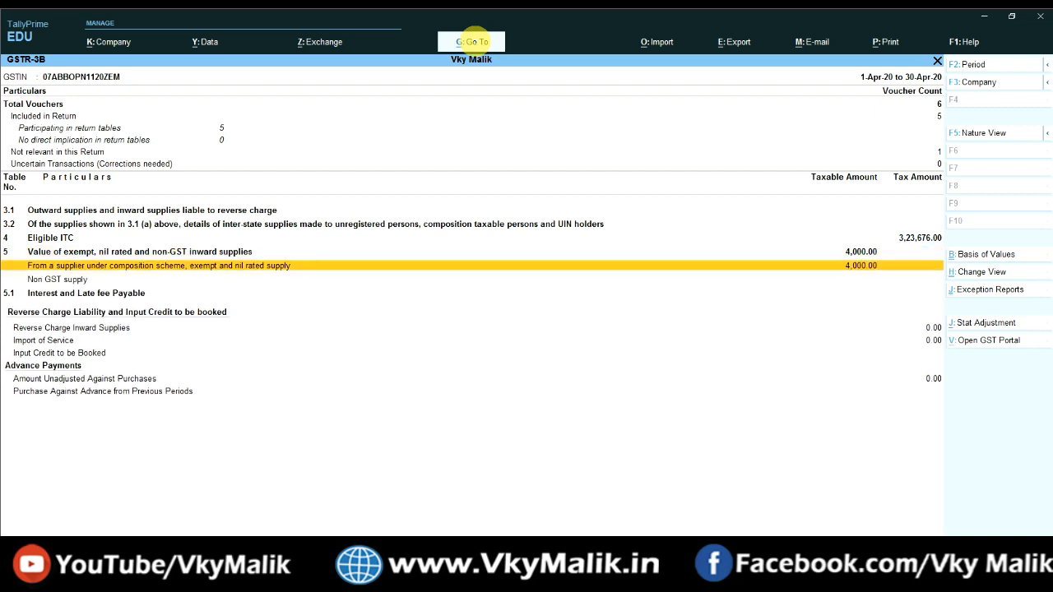
pyautogui.press('Escape')
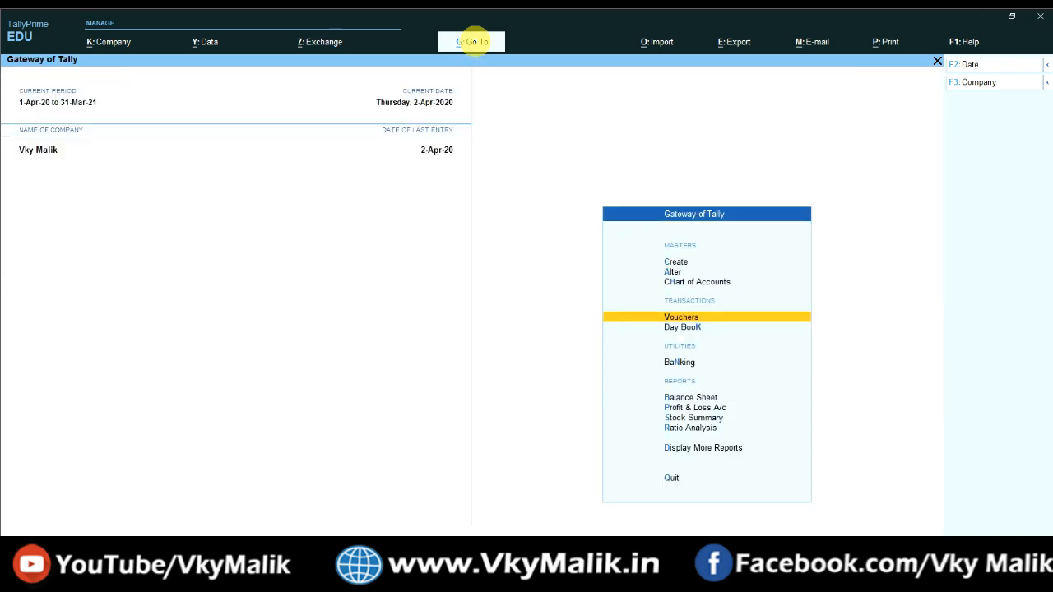
pyautogui.press('Up')
pyautogui.press('Up')
pyautogui.press('Up')
pyautogui.press('Up')
pyautogui.press('Up')
pyautogui.press('Up')
pyautogui.press('Up')
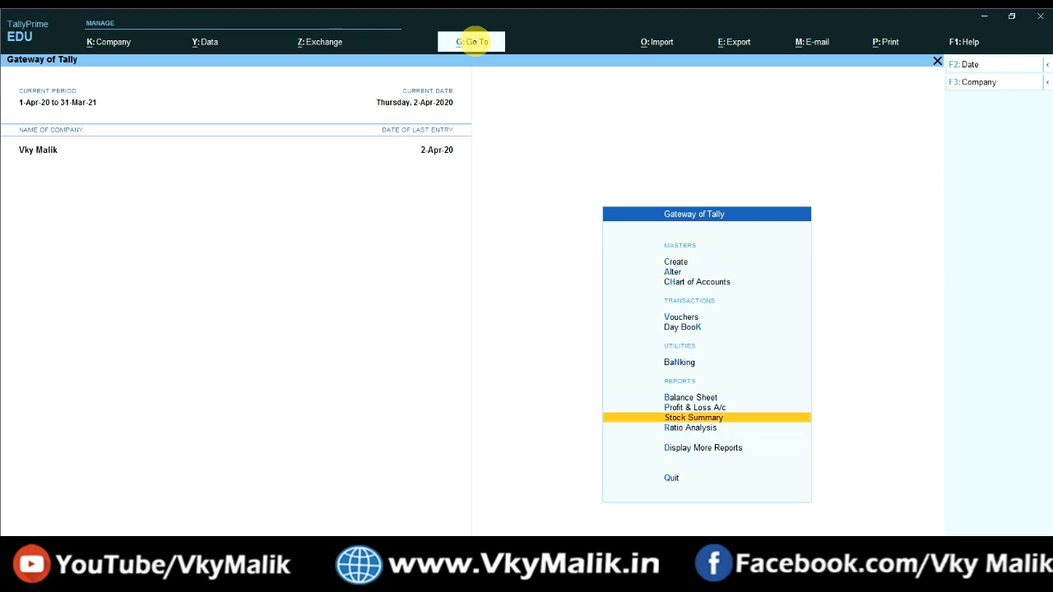
pyautogui.press('Return')
pyautogui.press('Down')
pyautogui.press('Down')
pyautogui.press('Down')
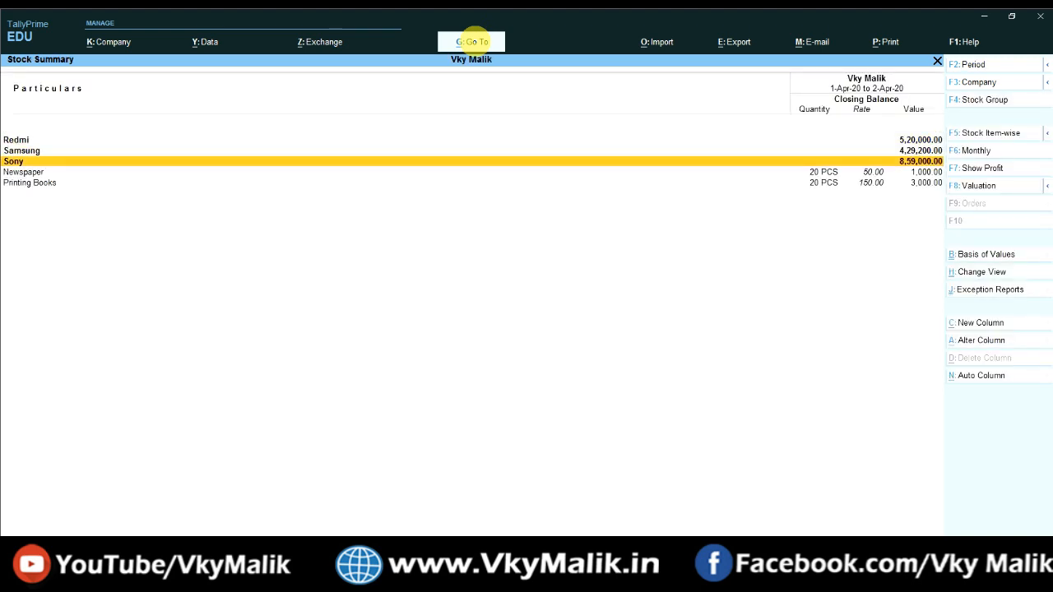
pyautogui.press('Up')
pyautogui.press('Up')
pyautogui.press('Up')
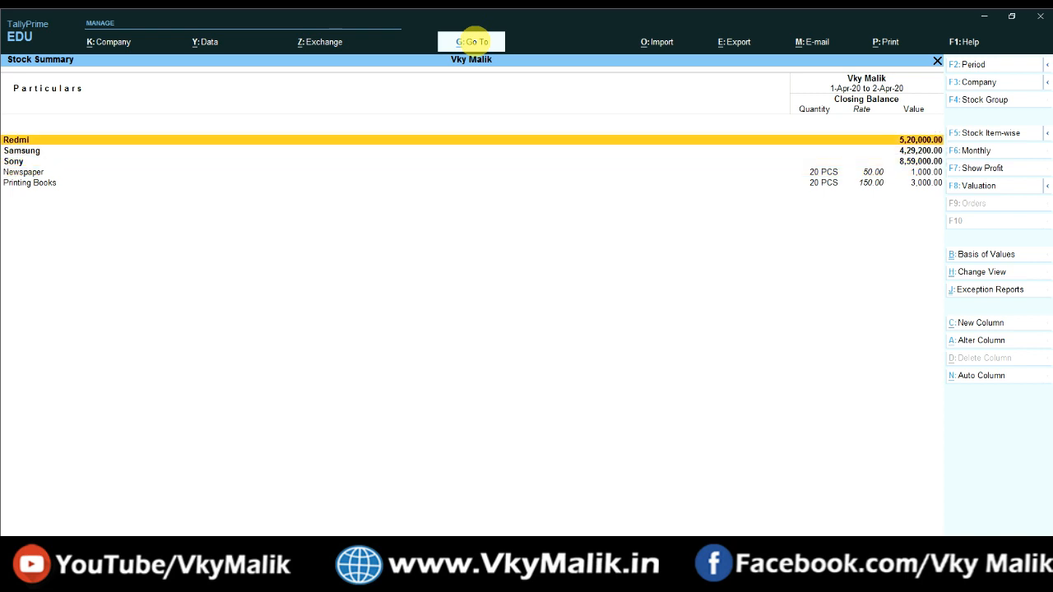
pyautogui.press('Down')
pyautogui.press('Down')
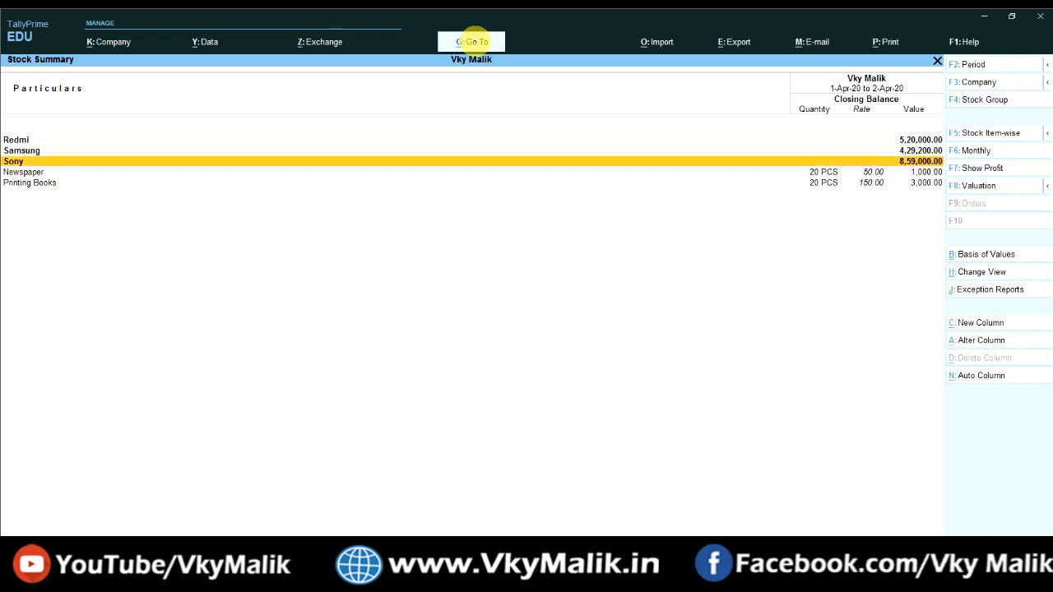
pyautogui.press('Up')
pyautogui.press('Up')
pyautogui.hotkey('alt', 'F5')
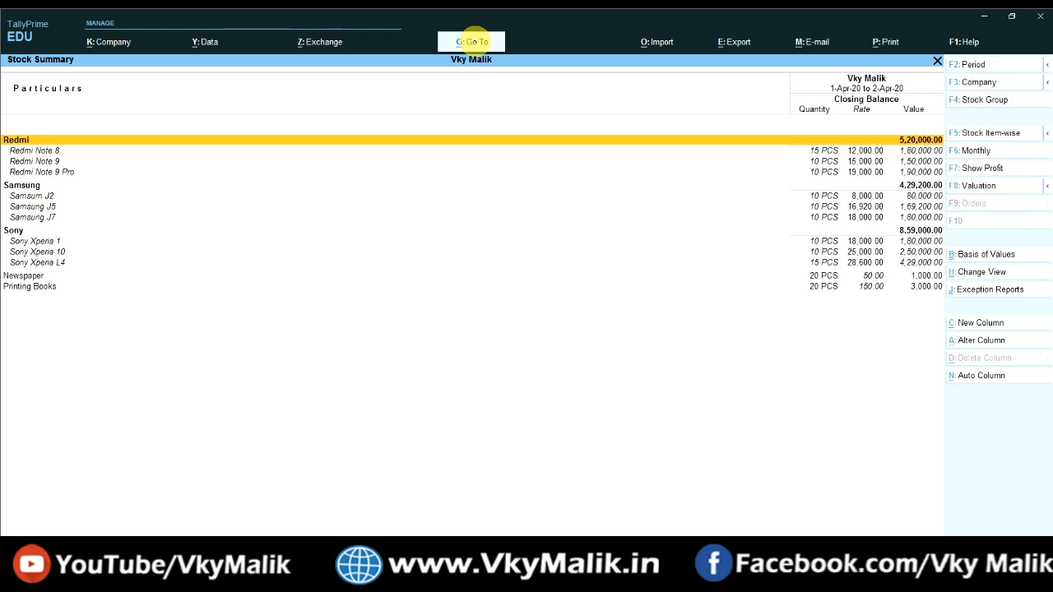
pyautogui.hotkey('alt', 'F5')
pyautogui.press('Down')
pyautogui.press('Down')
pyautogui.press('Down')
pyautogui.press('Down')
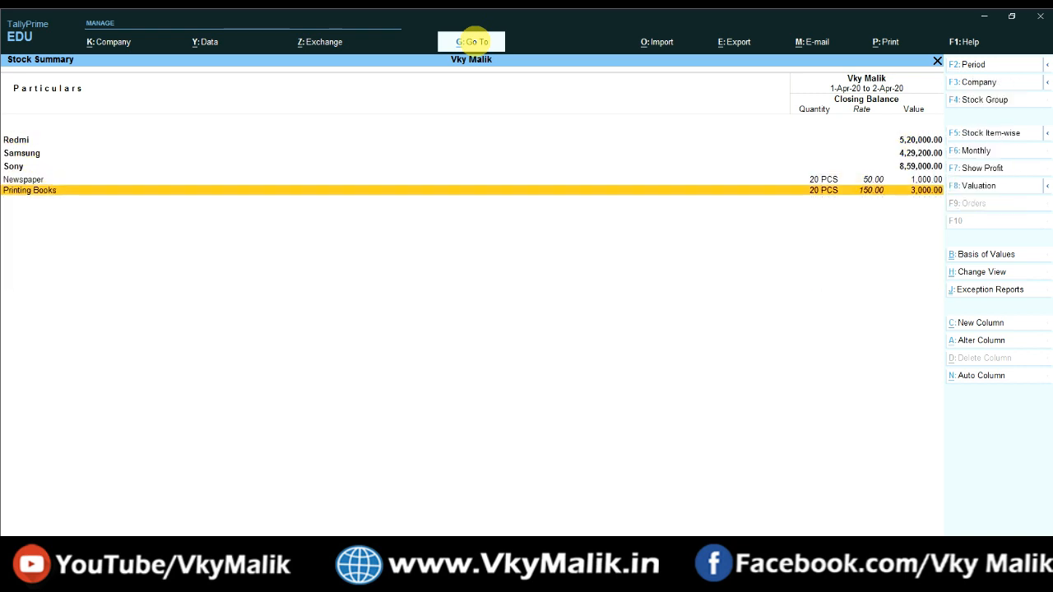
pyautogui.press('Up')
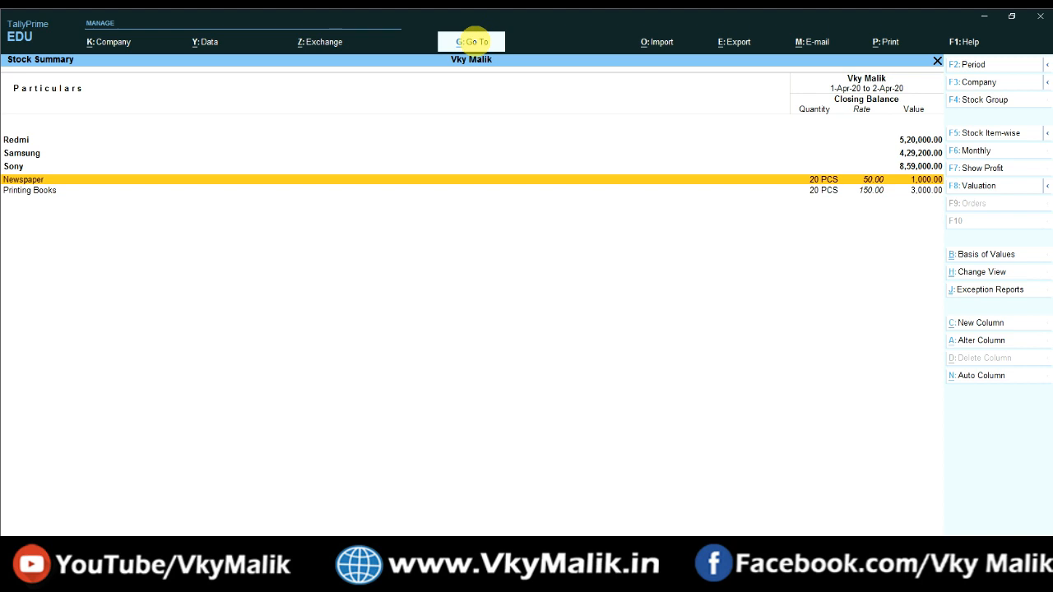
pyautogui.press('Down')
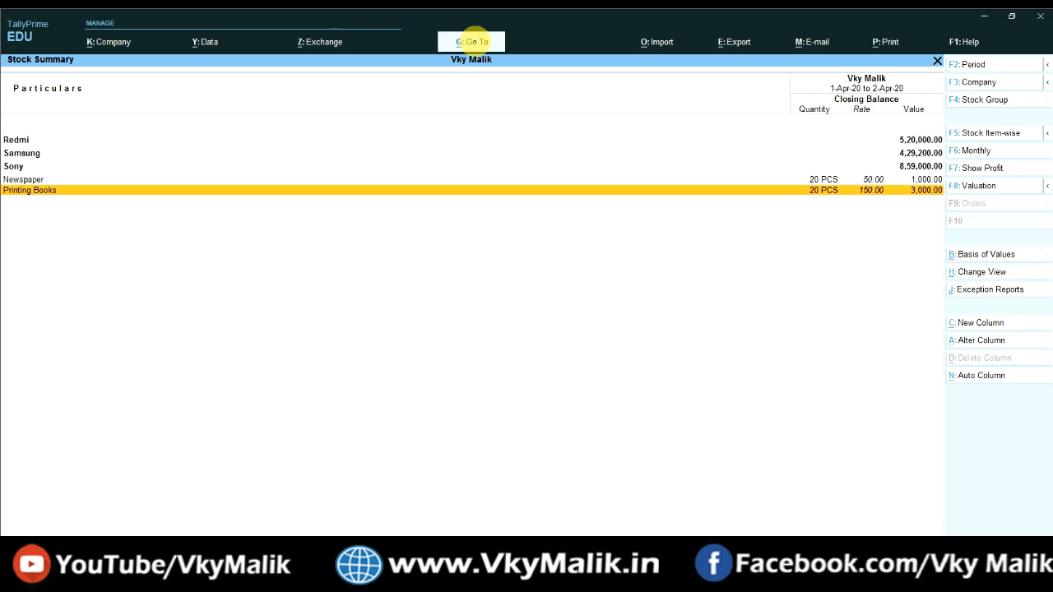
pyautogui.press('Escape')
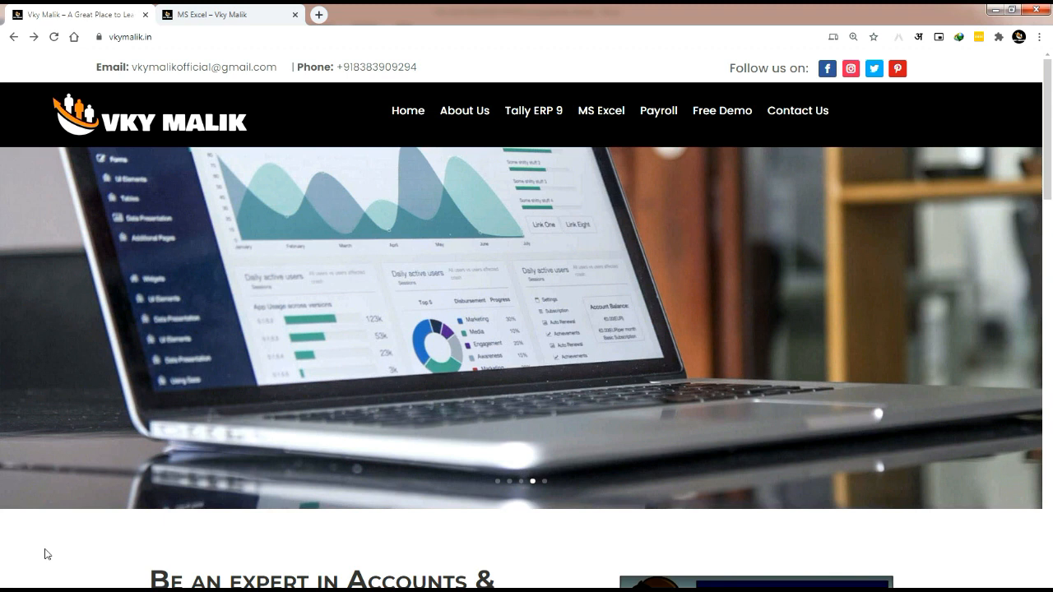
# Step: Scroll to Popular Courses and open the Microsoft Excel Basic to Advance course page (Rs 500)
pyautogui.click(177, 37)
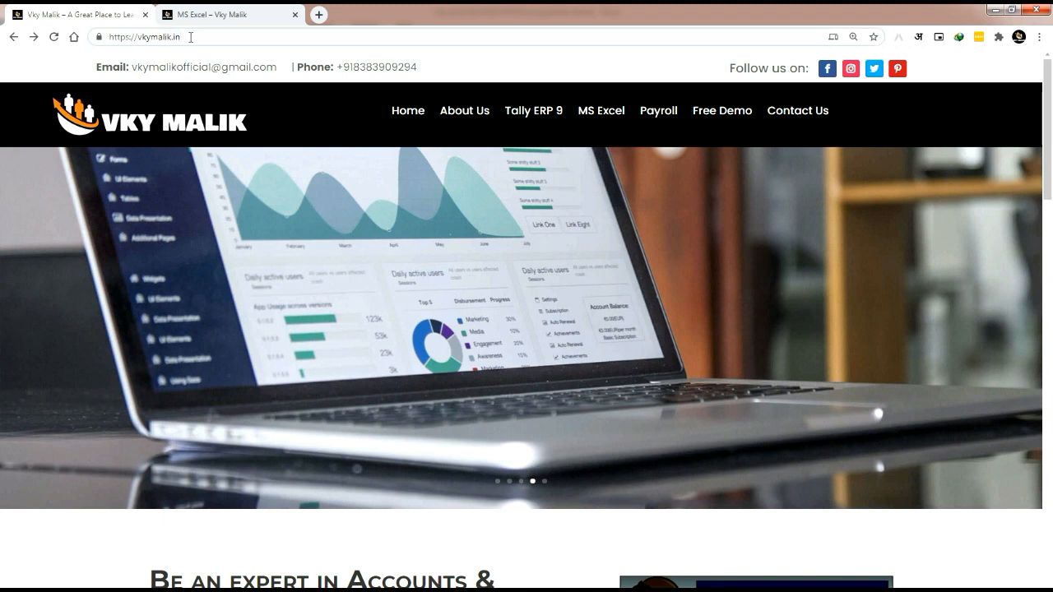
pyautogui.click(29, 543)
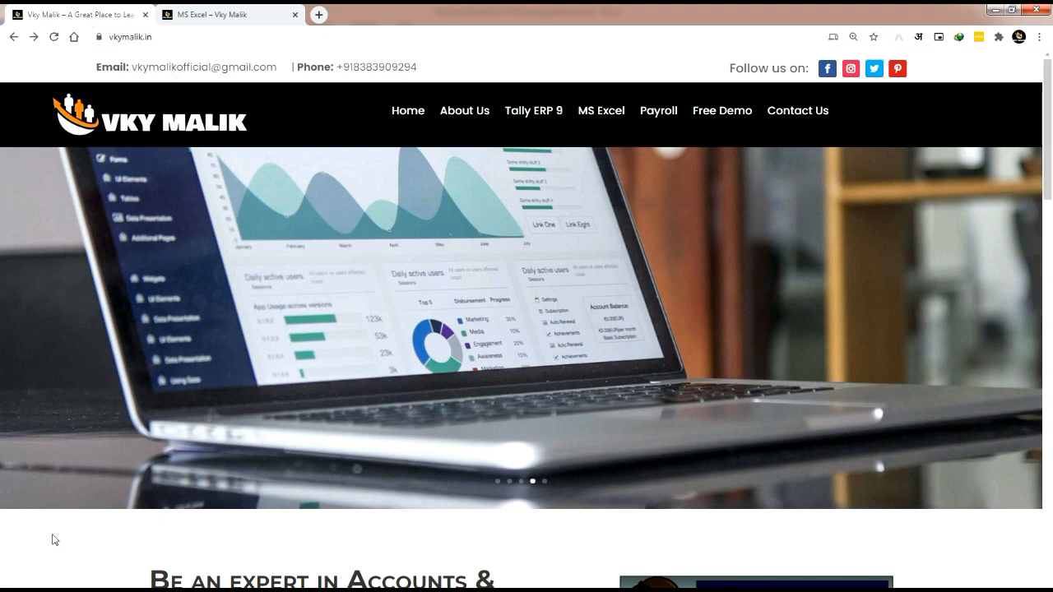
pyautogui.scroll(-6, 239, 465)
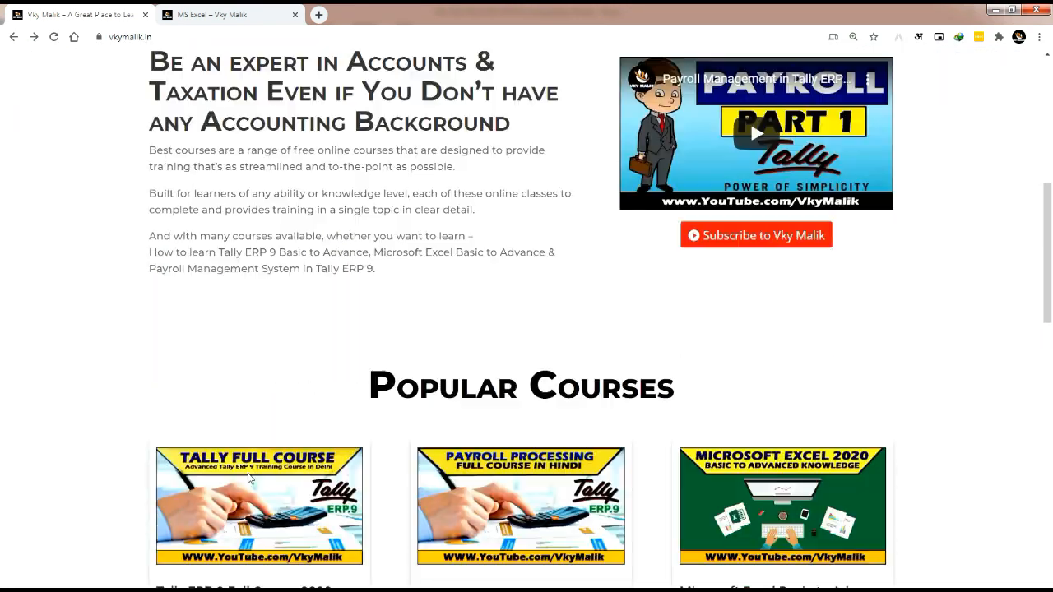
pyautogui.scroll(-4, 250, 476)
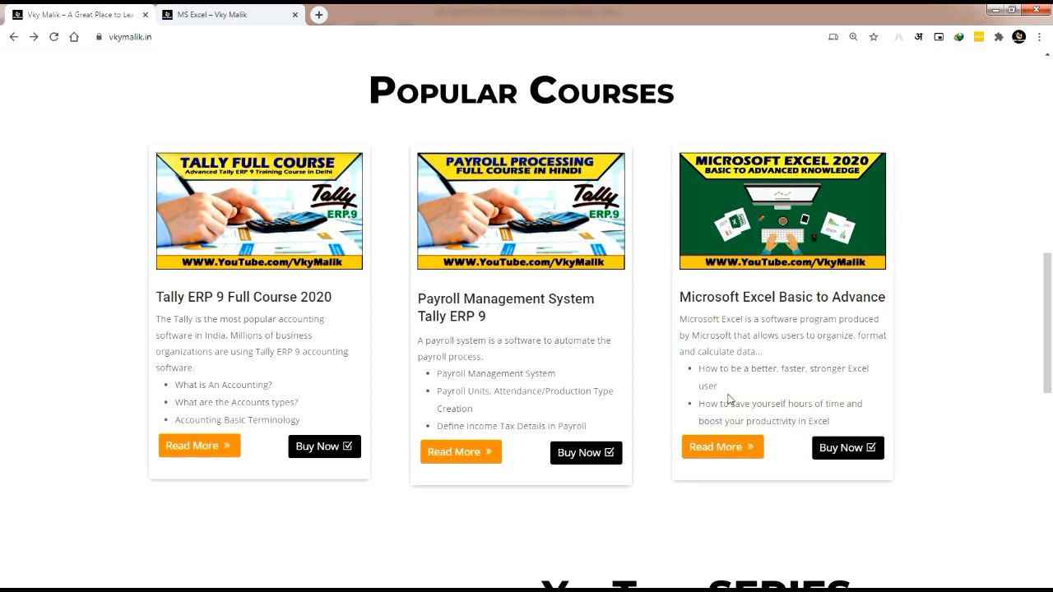
pyautogui.click(722, 454)
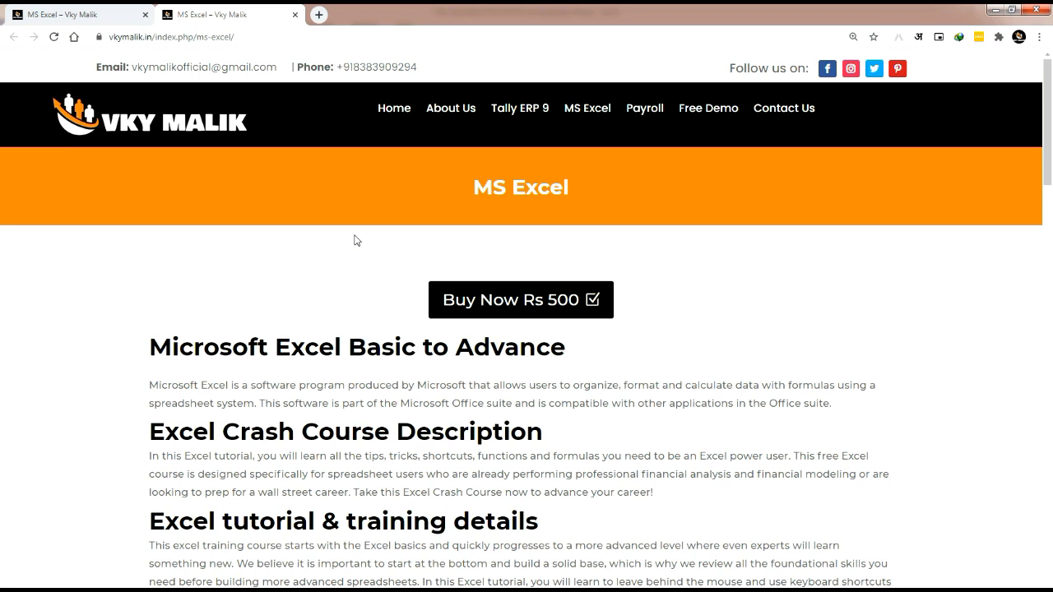
# Step: Draw red outlines around the course's learning list and its What we offer benefits
pyautogui.scroll(-2, 357, 240)
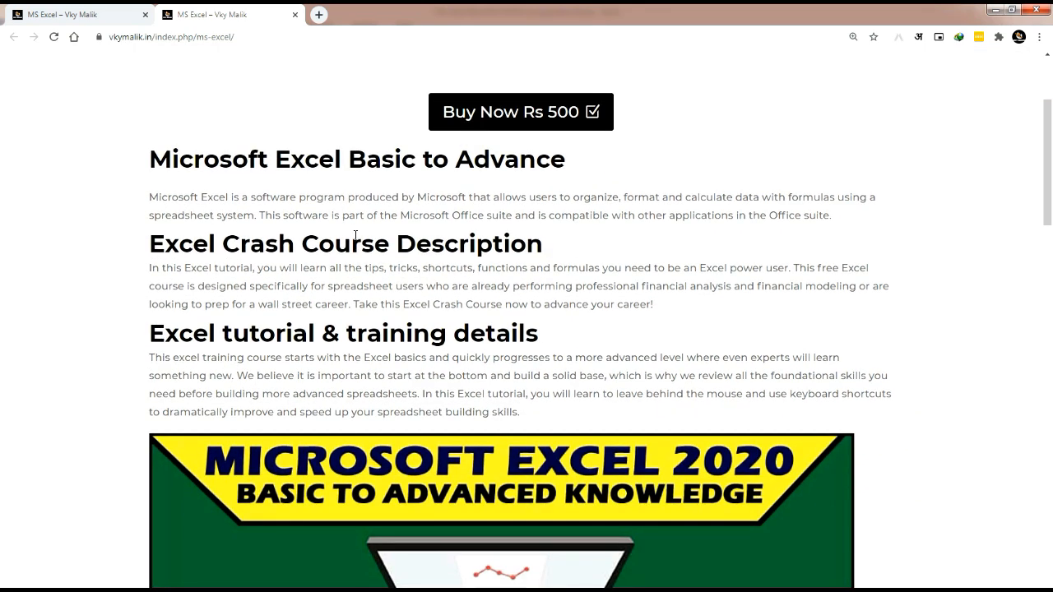
pyautogui.scroll(-4, 355, 236)
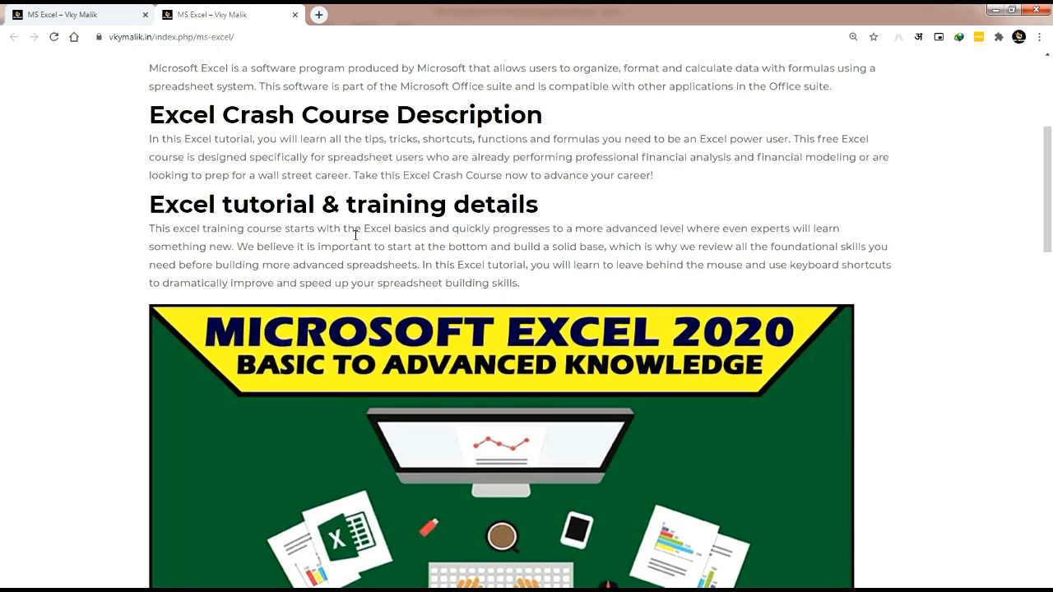
pyautogui.scroll(-1, 355, 236)
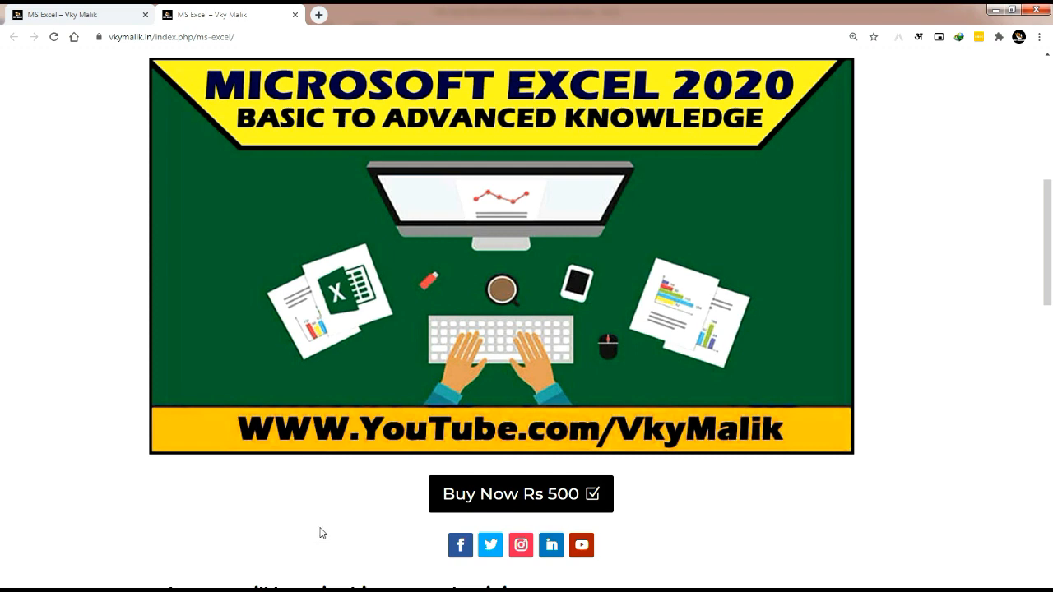
pyautogui.scroll(-7, 322, 533)
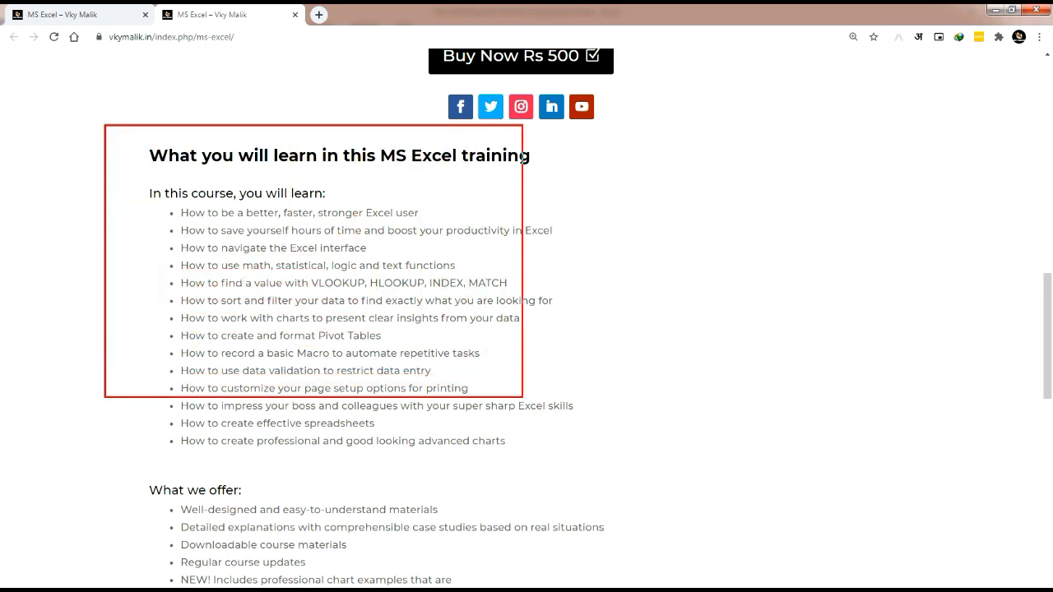
pyautogui.moveTo(632, 461); pyautogui.dragTo(634, 461)
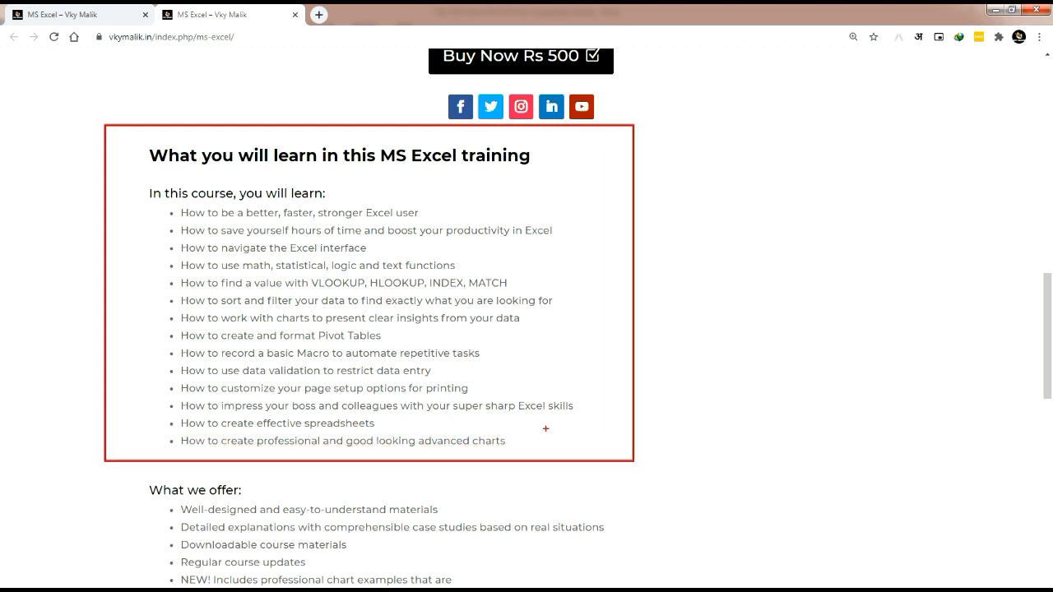
pyautogui.scroll(-5, 94, 132)
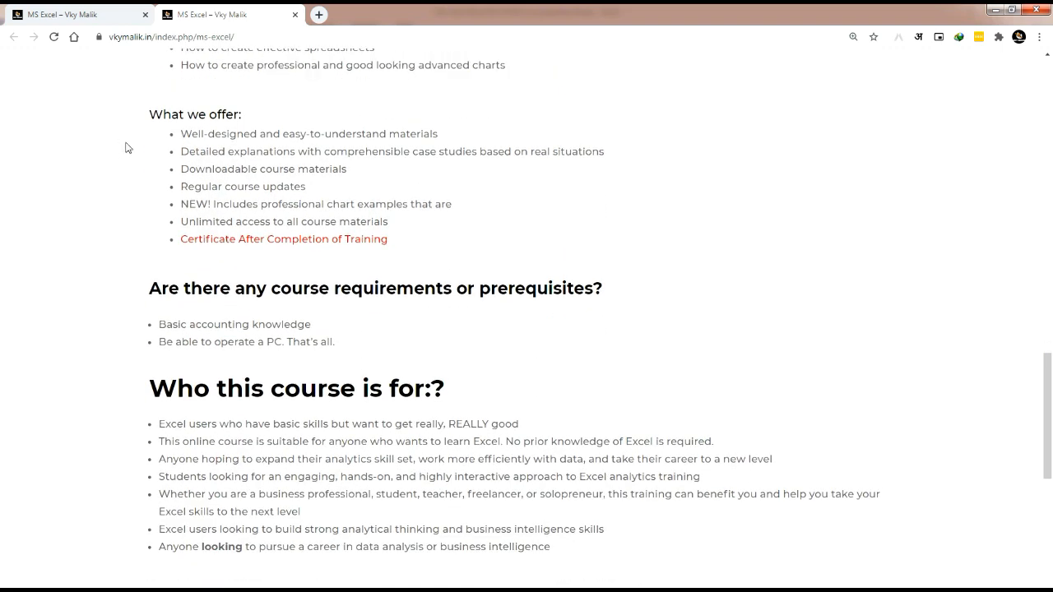
pyautogui.moveTo(109, 88)
pyautogui.mouseDown()
pyautogui.moveTo(367, 199)
pyautogui.moveTo(658, 263)
pyautogui.mouseUp()
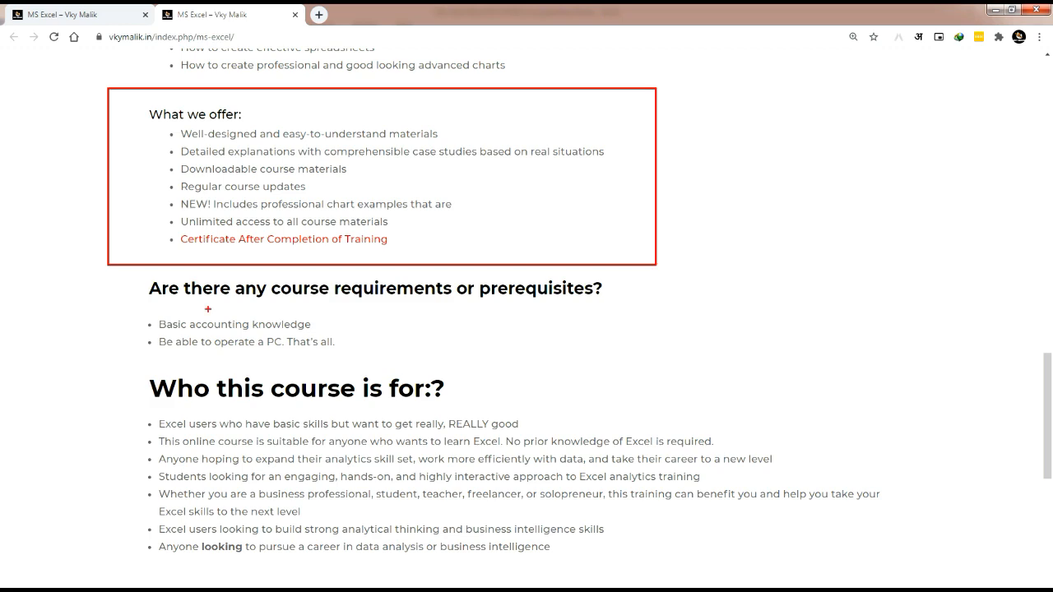
pyautogui.scroll(-3, 208, 309)
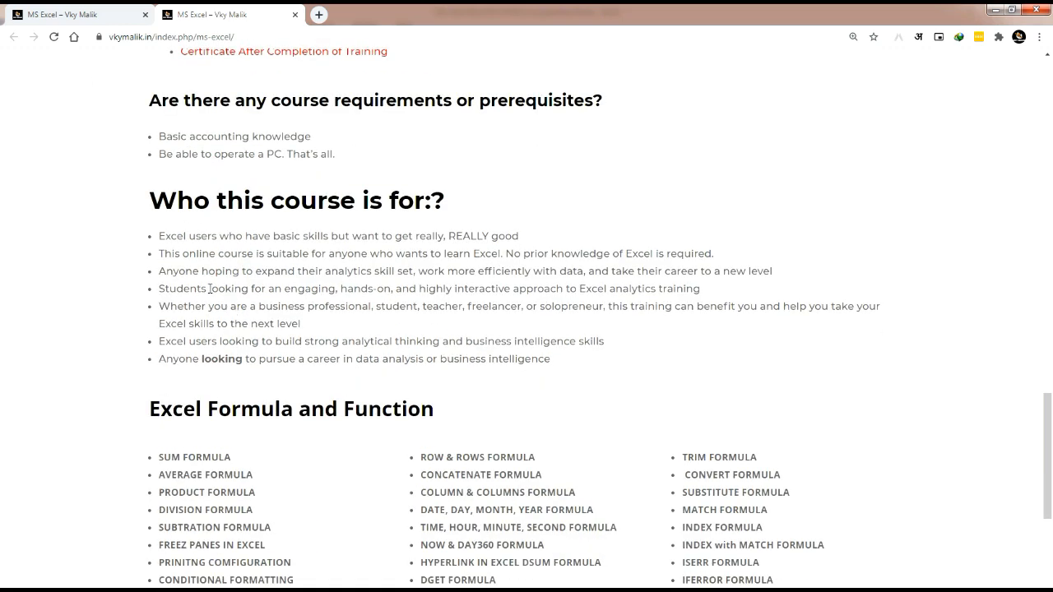
pyautogui.moveTo(102, 109)
pyautogui.mouseDown()
pyautogui.moveTo(207, 155)
pyautogui.moveTo(946, 300)
pyautogui.moveTo(948, 333)
pyautogui.mouseUp()
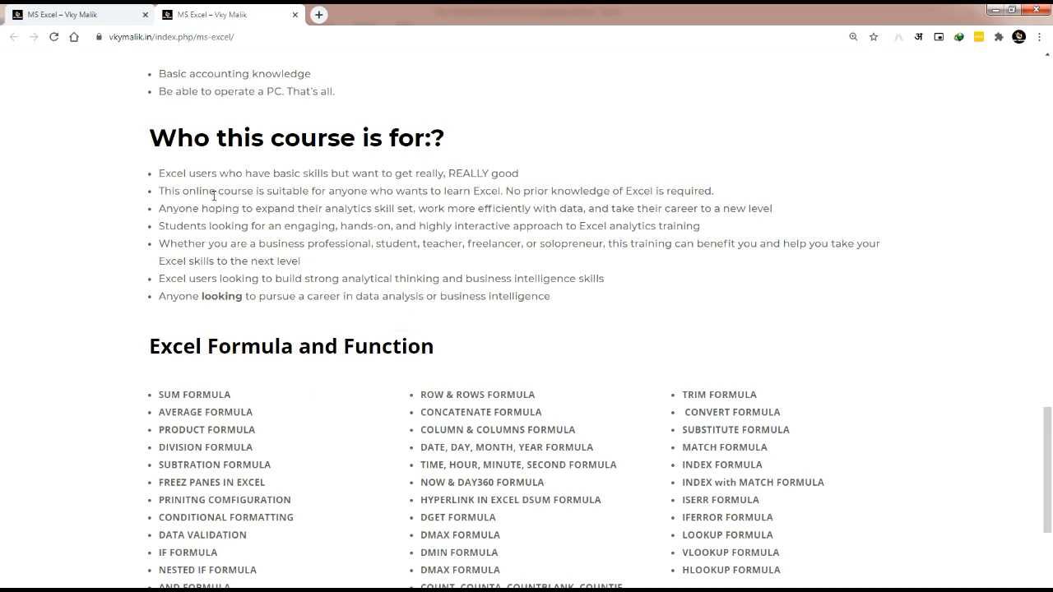
pyautogui.scroll(-4, 214, 197)
pyautogui.scroll(1, 212, 204)
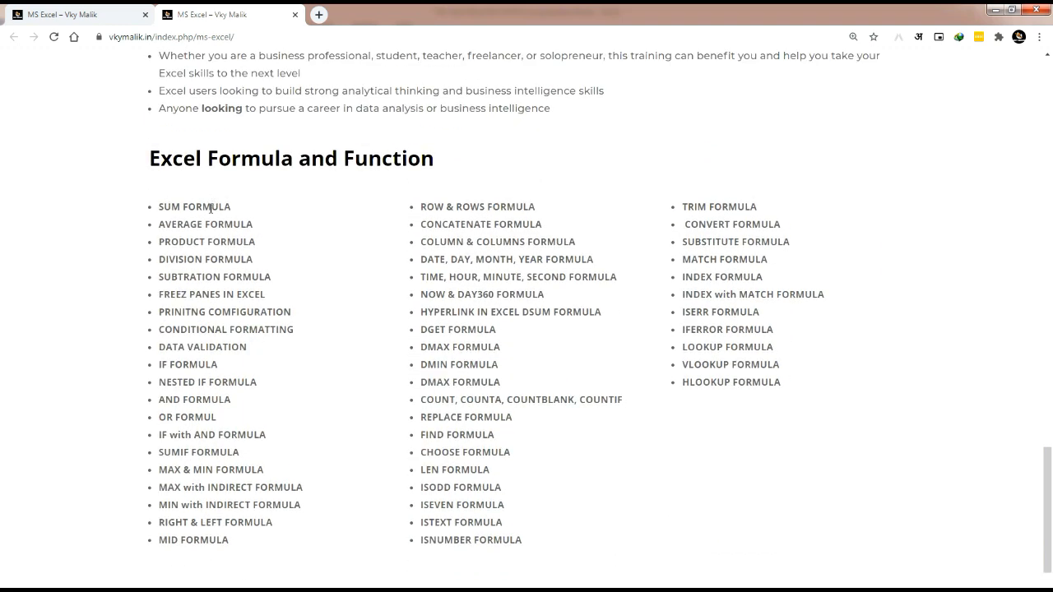
pyautogui.hotkey('ctrl', '2')
pyautogui.moveTo(97, 129); pyautogui.dragTo(105, 135)
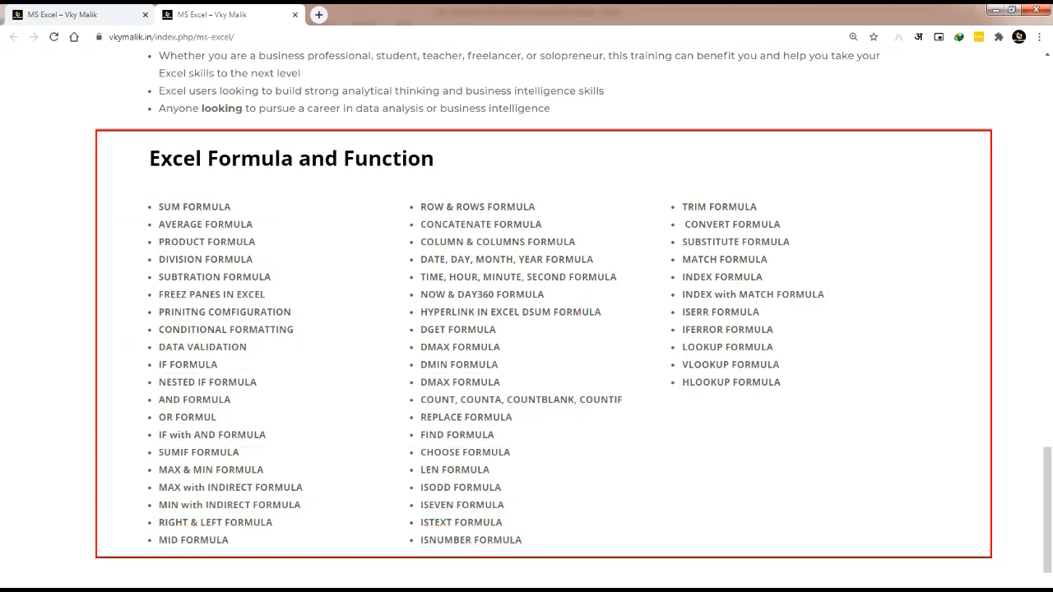
pyautogui.moveTo(992, 558); pyautogui.dragTo(1000, 562)
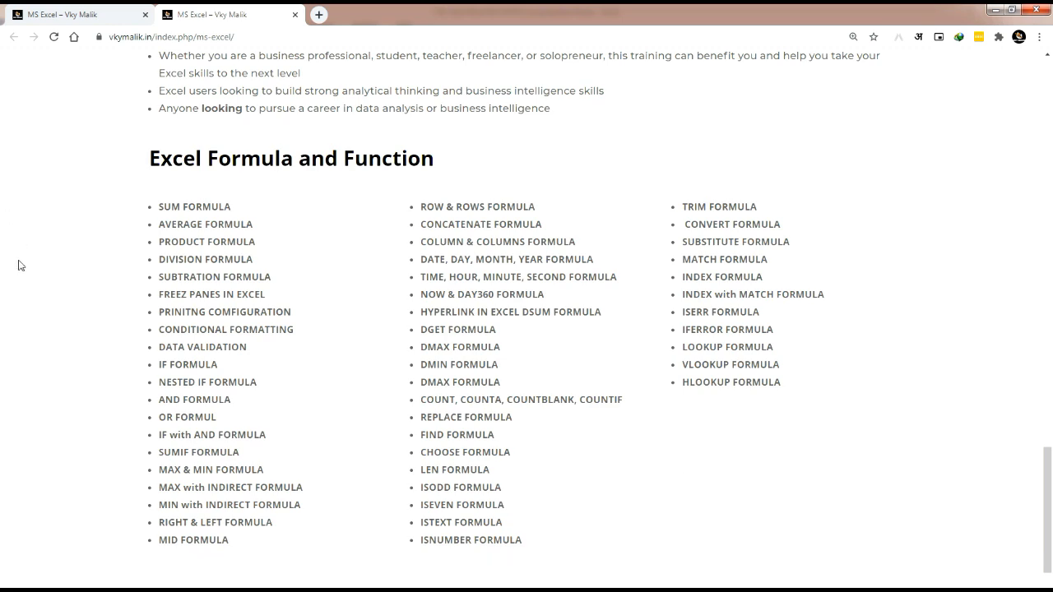
pyautogui.scroll(-3, 20, 266)
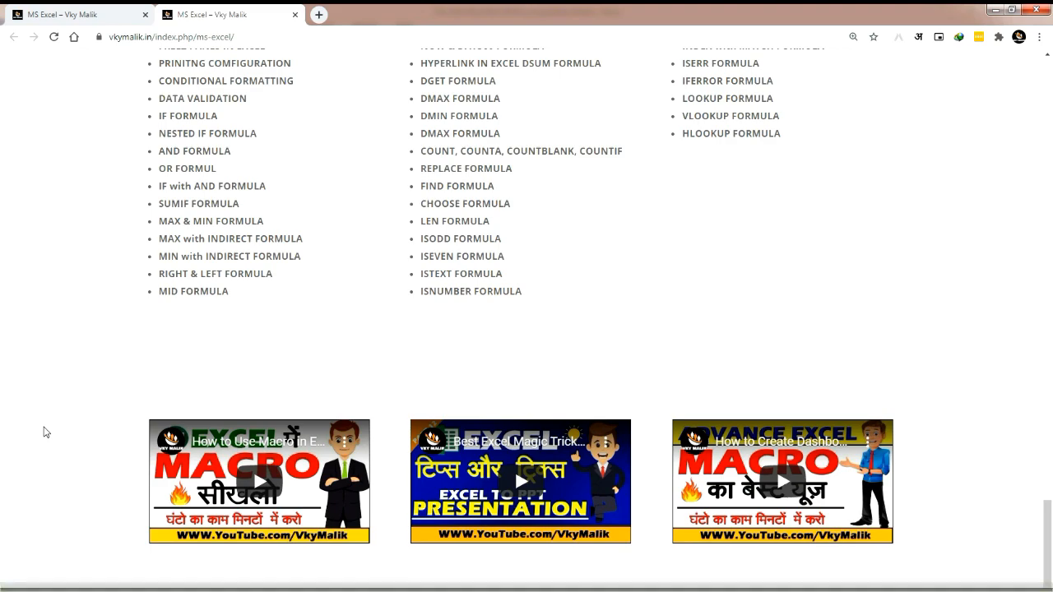
pyautogui.scroll(15, 45, 433)
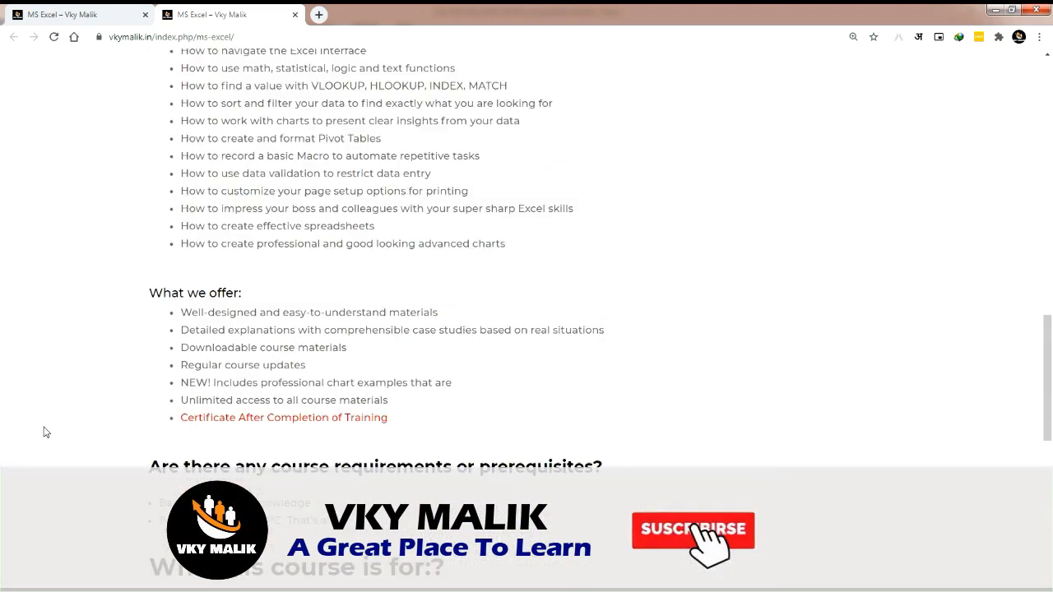
pyautogui.scroll(2, 427, 483)
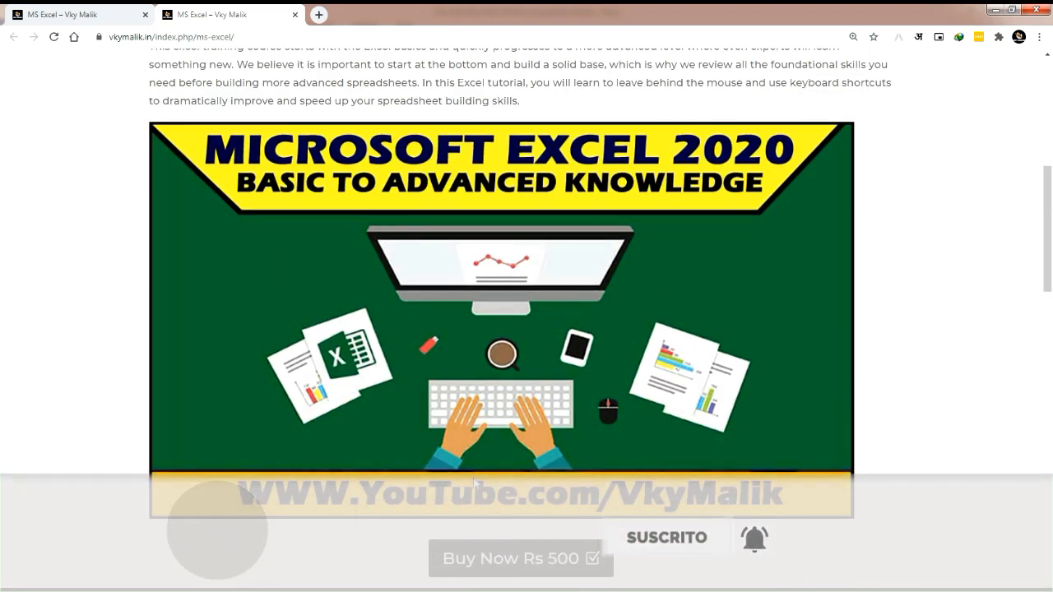
pyautogui.scroll(-1, 478, 485)
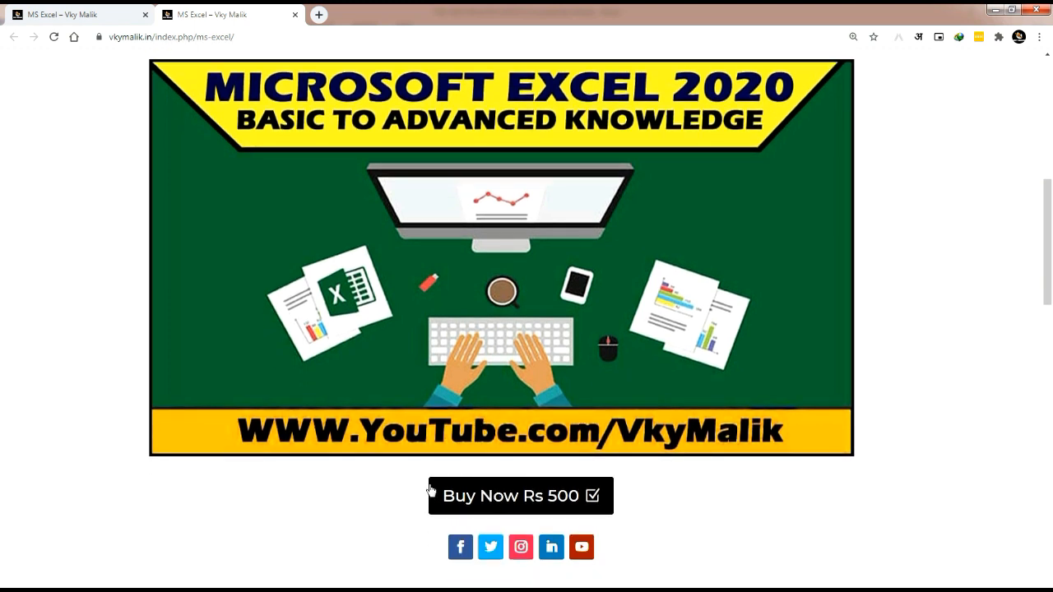